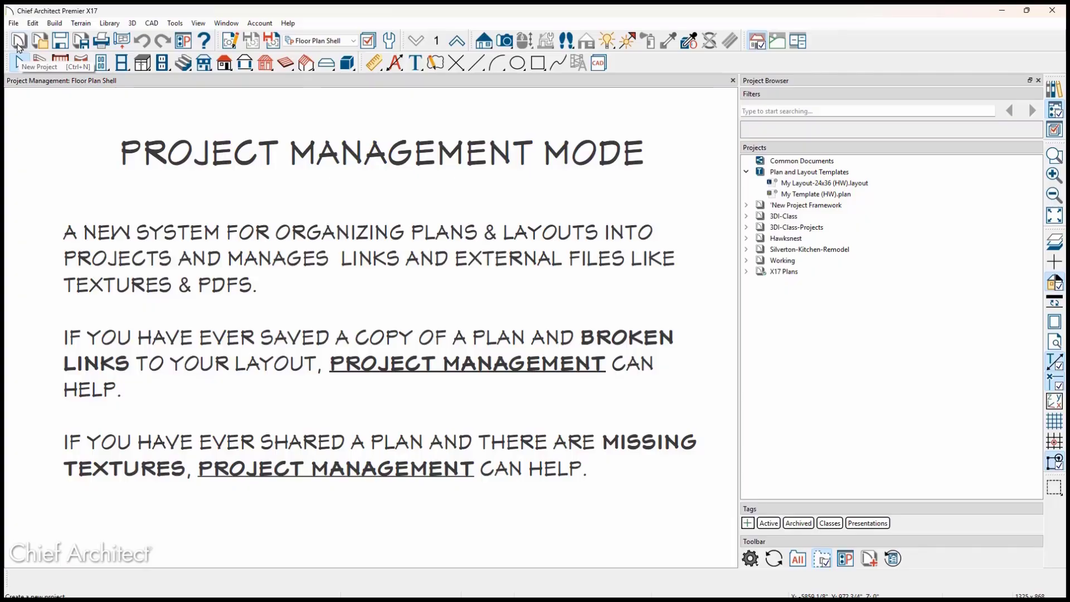
Create a project named Hawksnest Bath from the templates, including a plan and a layout with the same name.
click(19, 42)
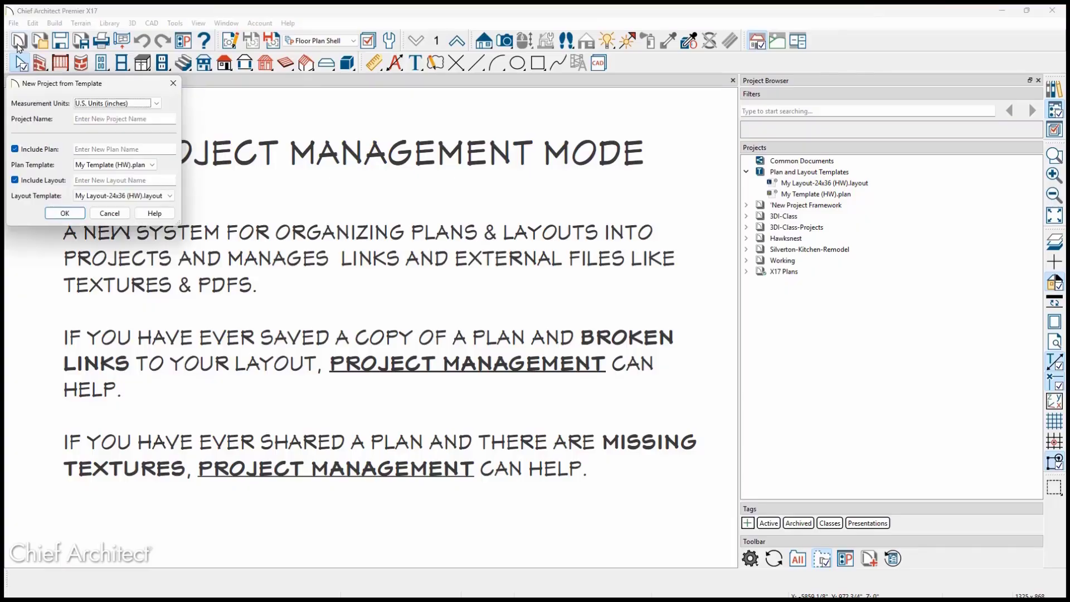
click(78, 118)
text(Hawksnest Bath)
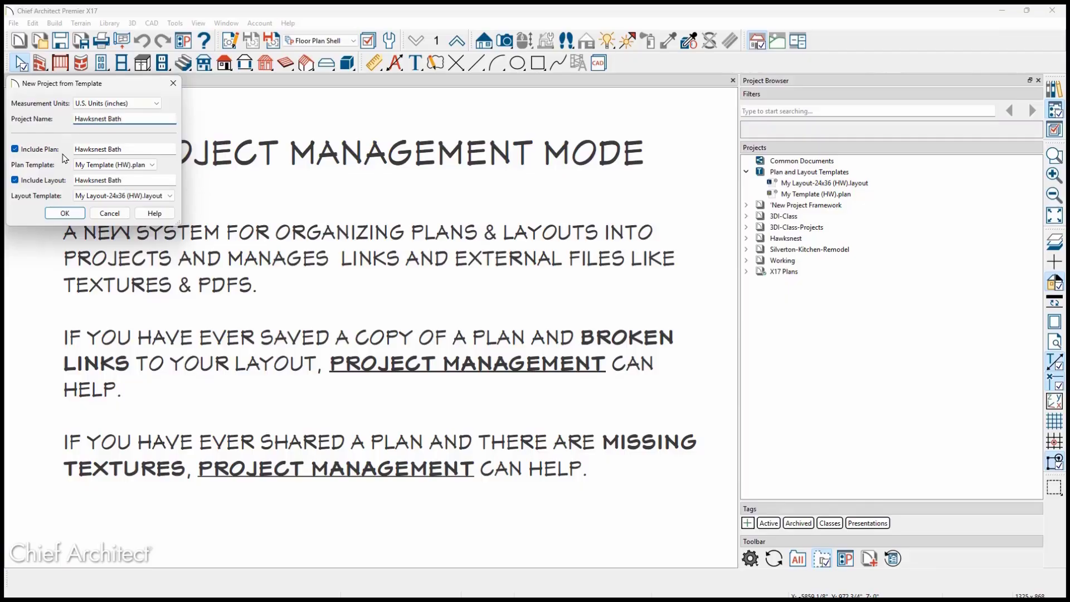
click(65, 214)
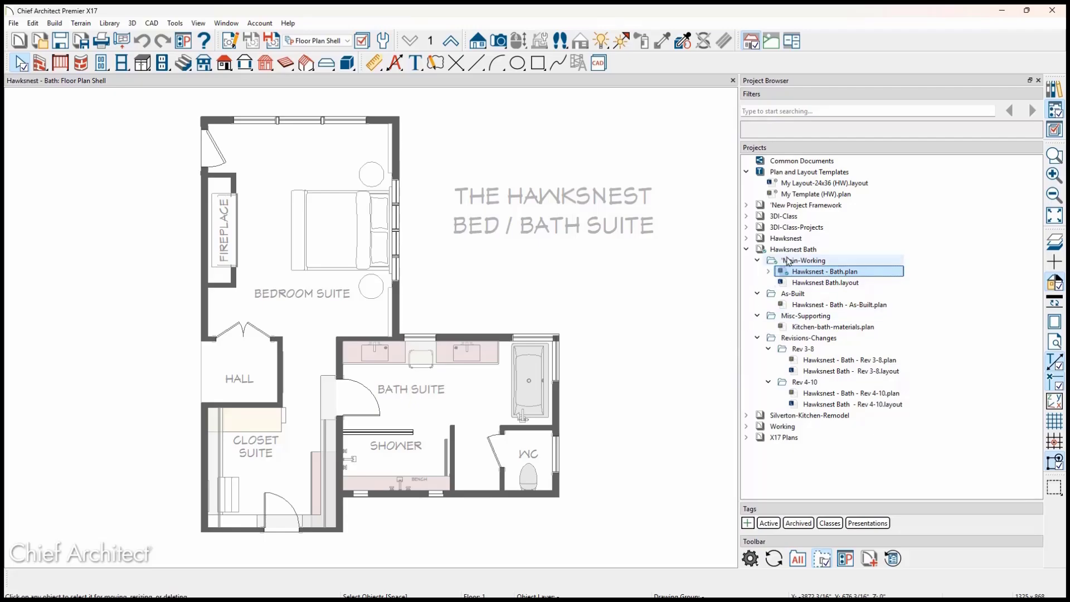
Export the Hawksnest Bath project with all of its plan and layout files included.
click(806, 253)
right_click(806, 253)
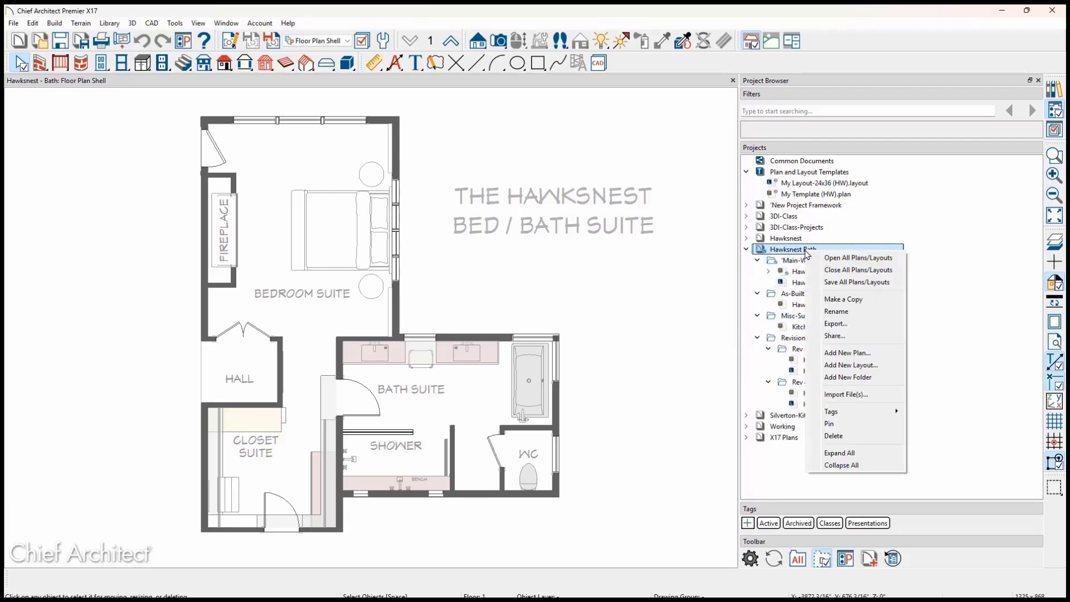
click(861, 326)
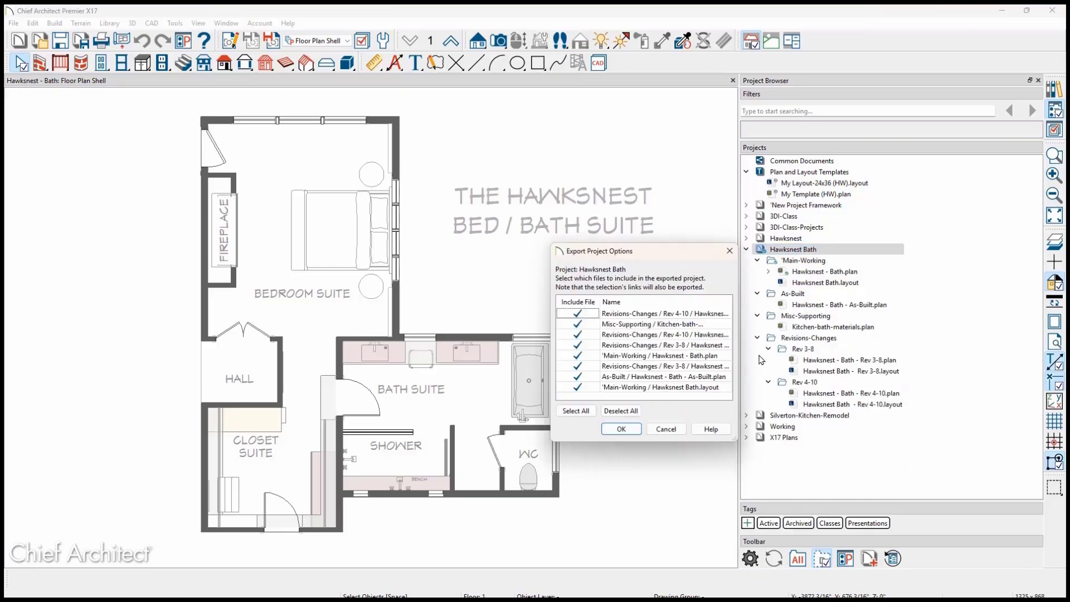
click(633, 429)
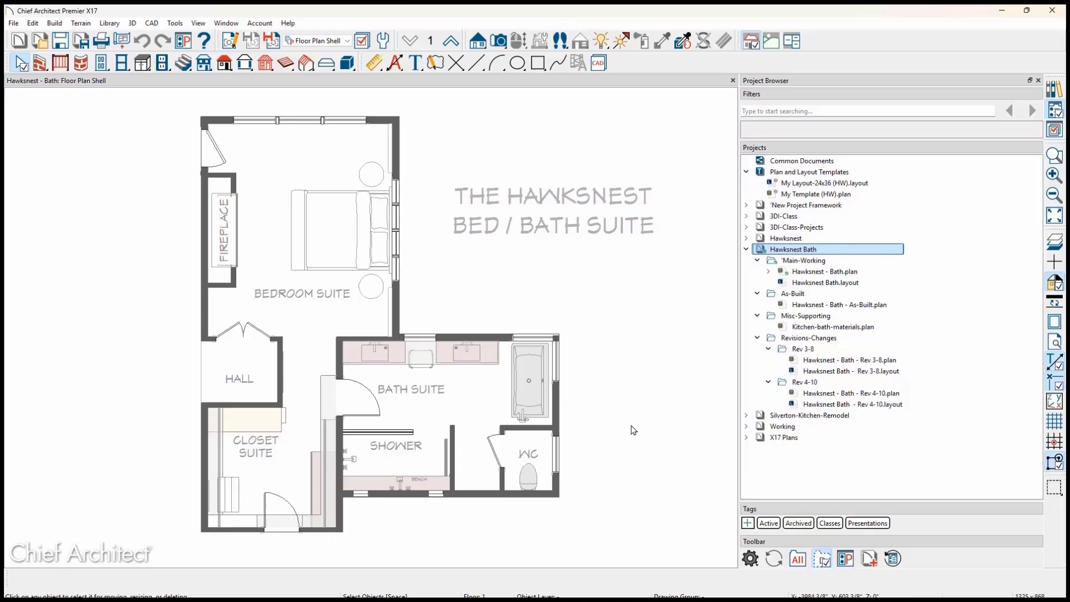
Show the folders inside the 'New Project Framework project and look at the Appearance preferences without changing them.
click(746, 206)
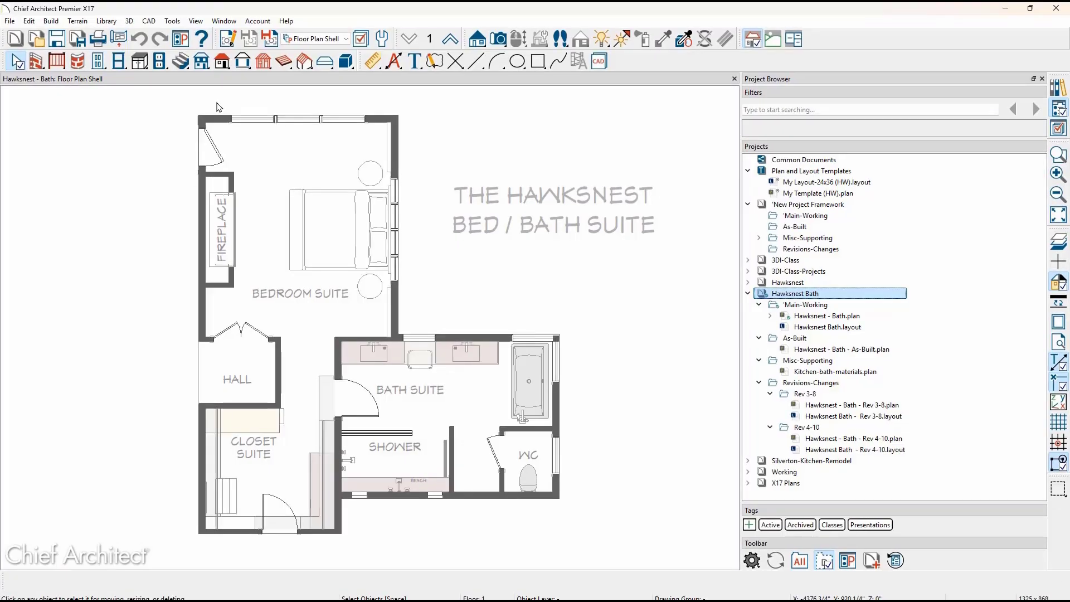
click(181, 39)
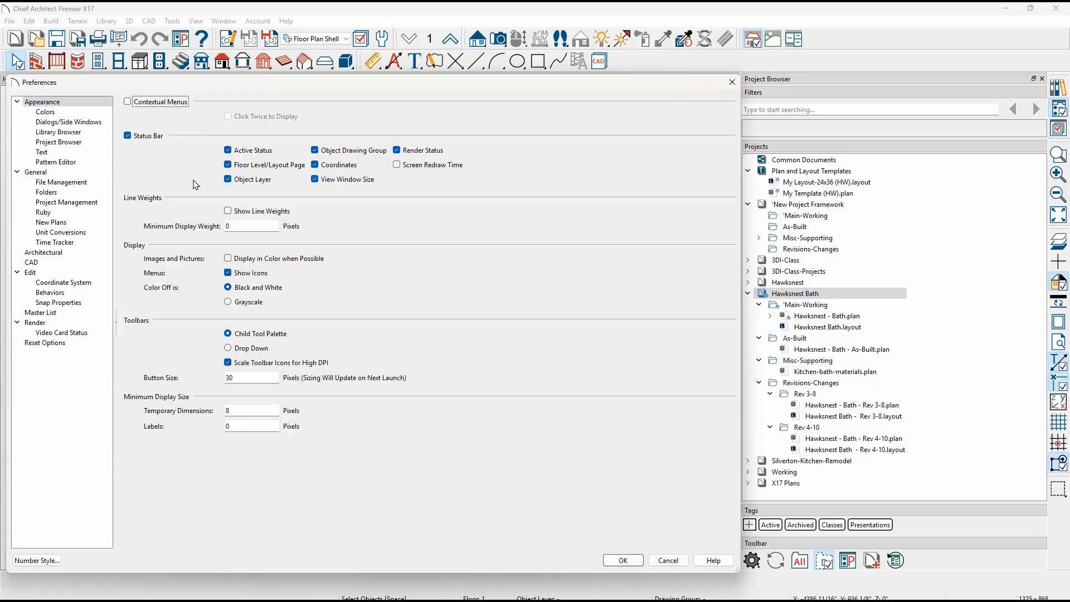
key(Escape)
Filter the project list for "as-built".
click(820, 109)
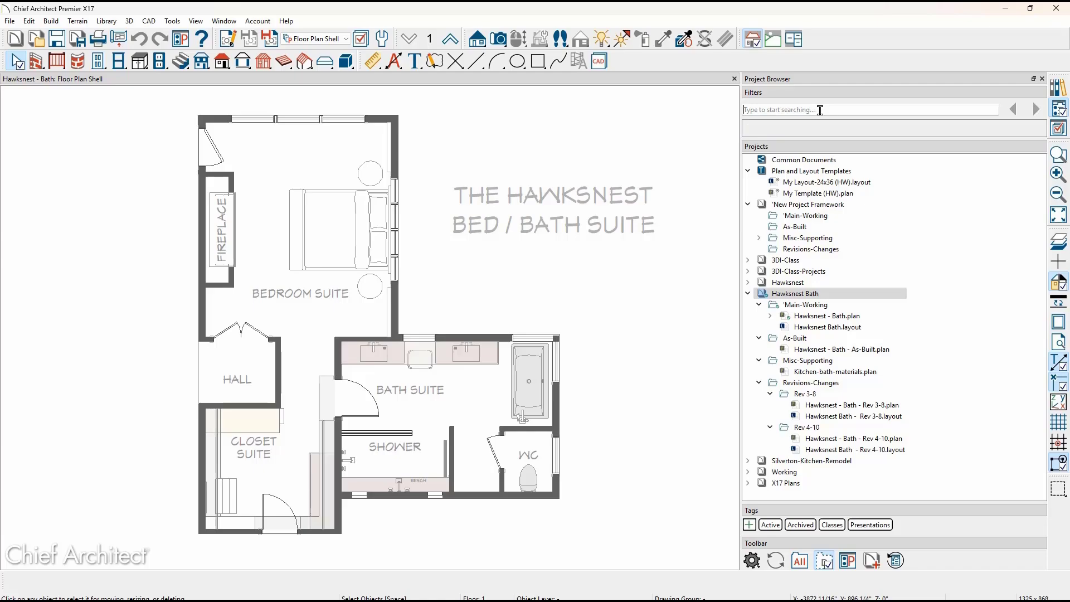
text(as-bui)
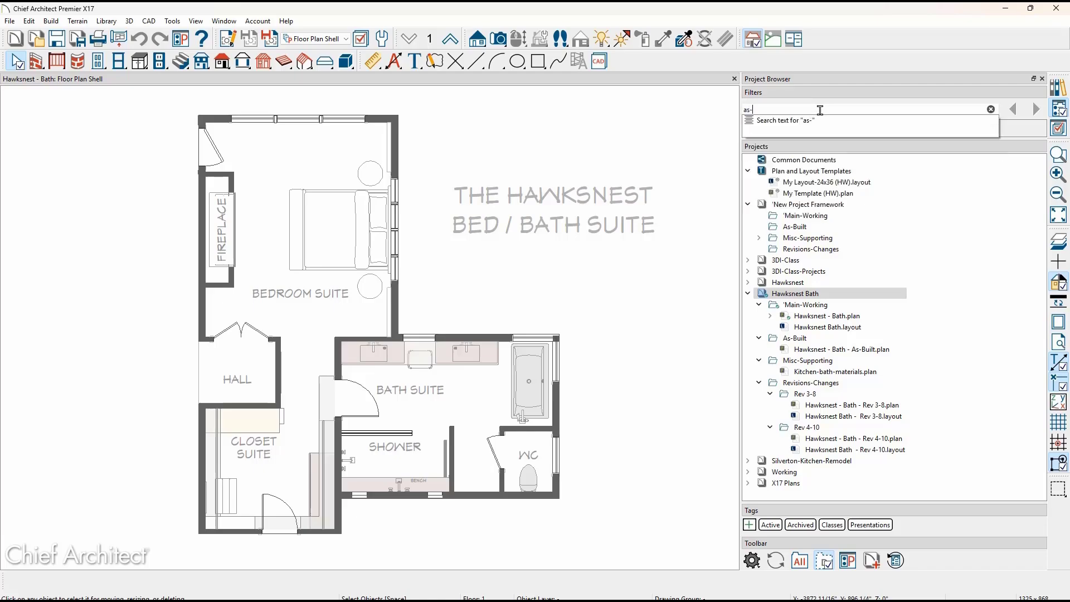
text(lt)
key(Return)
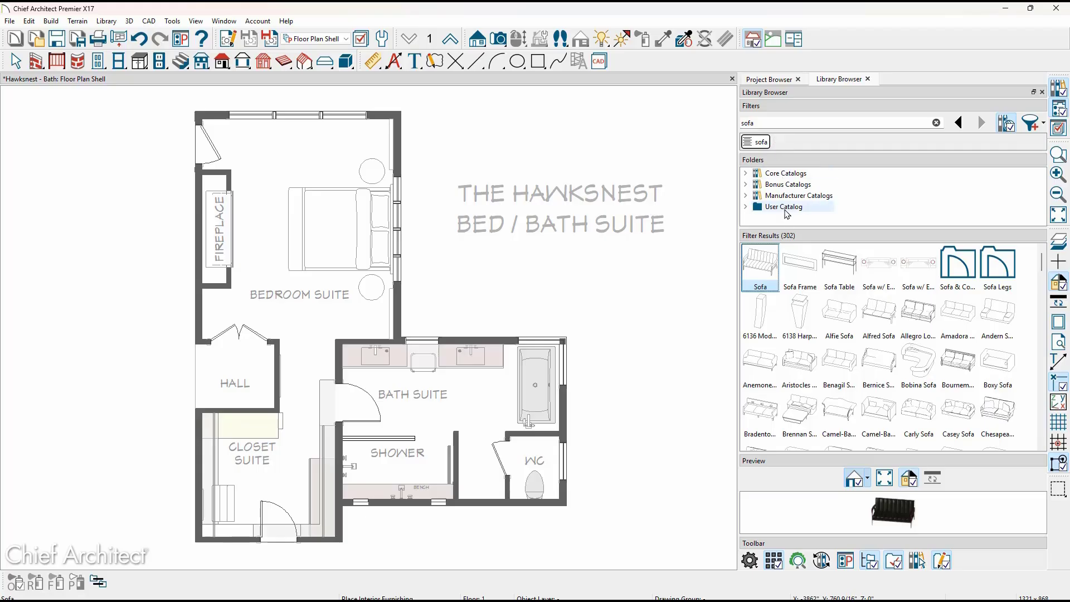
Switch the library's sofa search results to a detailed list with names and types.
right_click(779, 254)
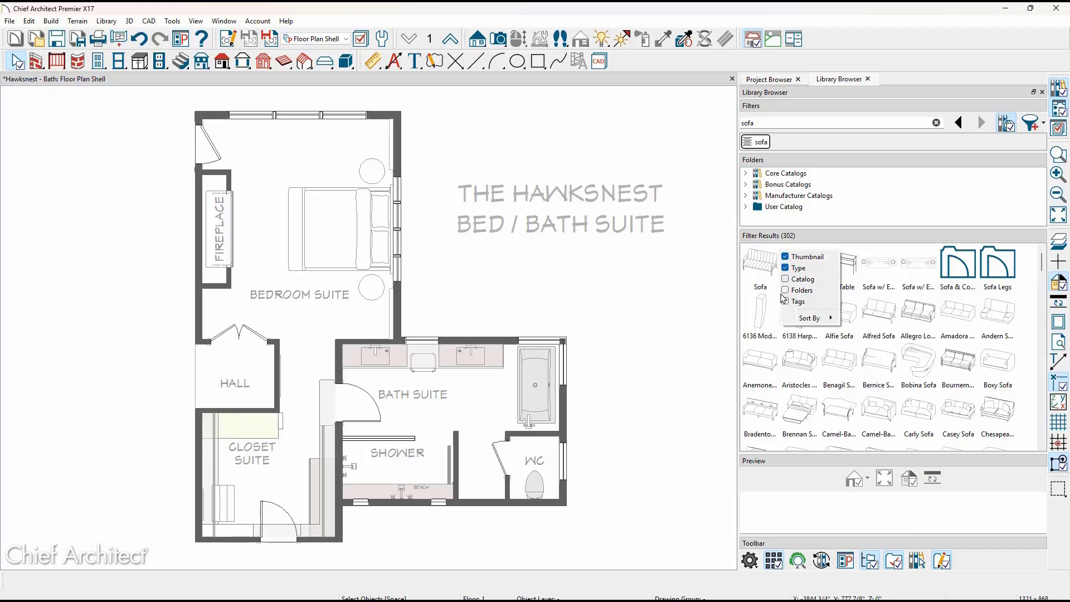
click(773, 560)
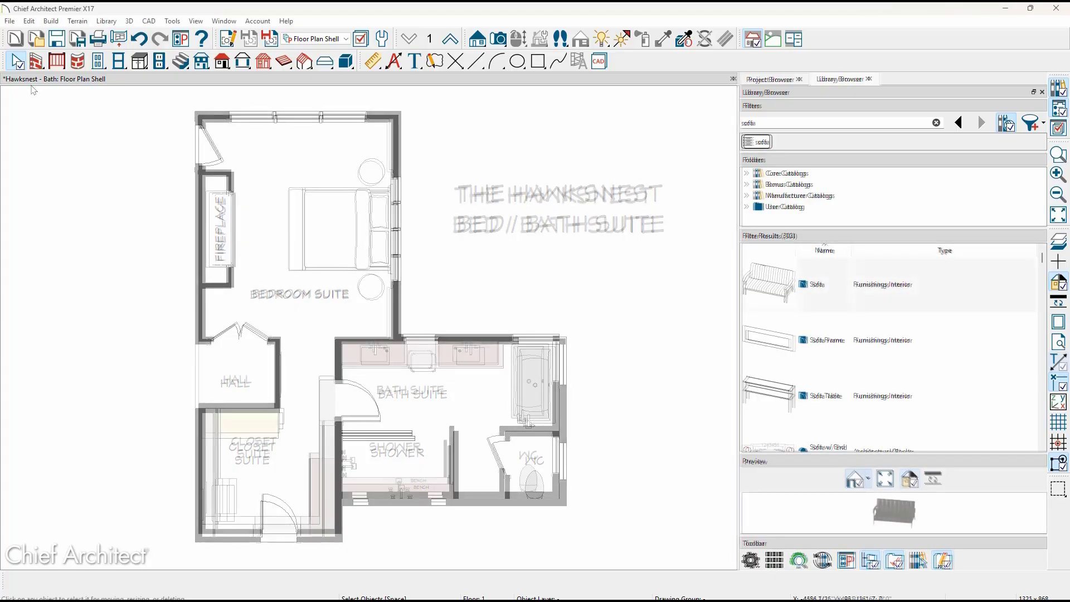
Import settings from Hawksnest.plan in the Hawksnest project into the current plan.
click(9, 21)
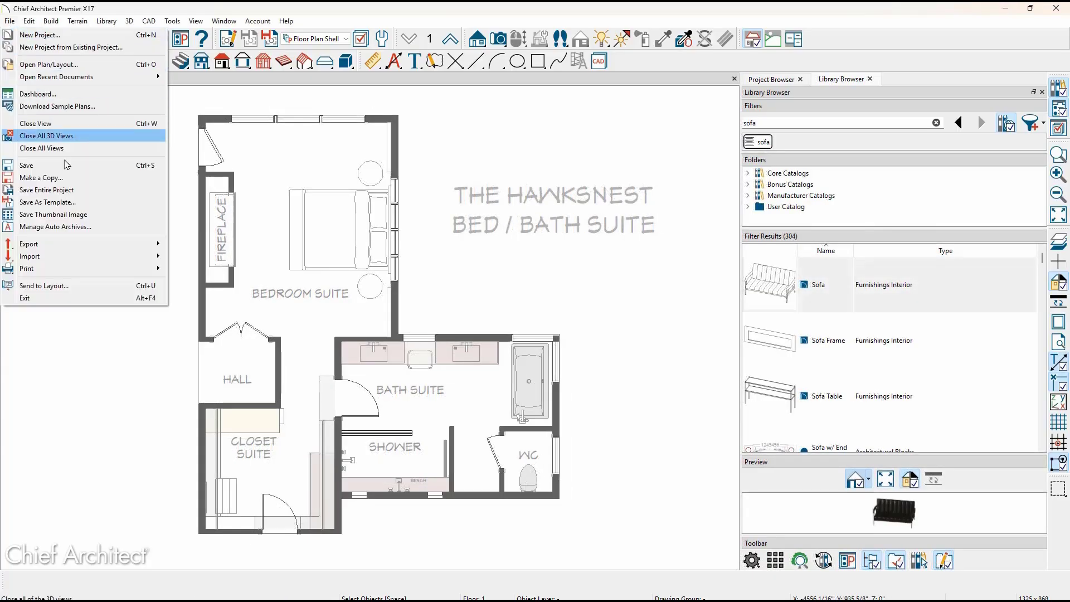
mouse_move(83, 257)
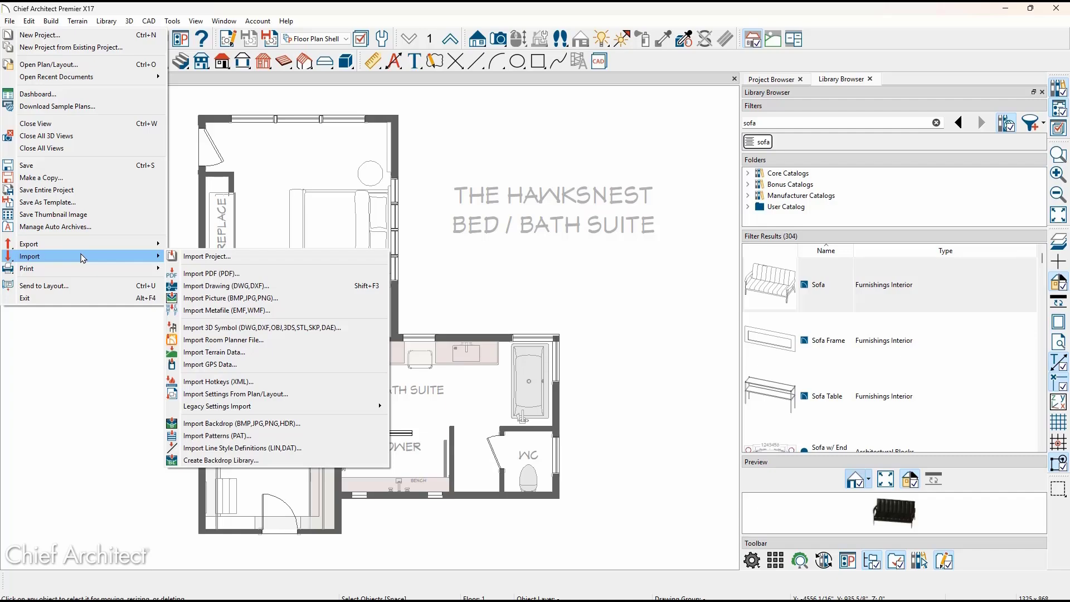
click(308, 395)
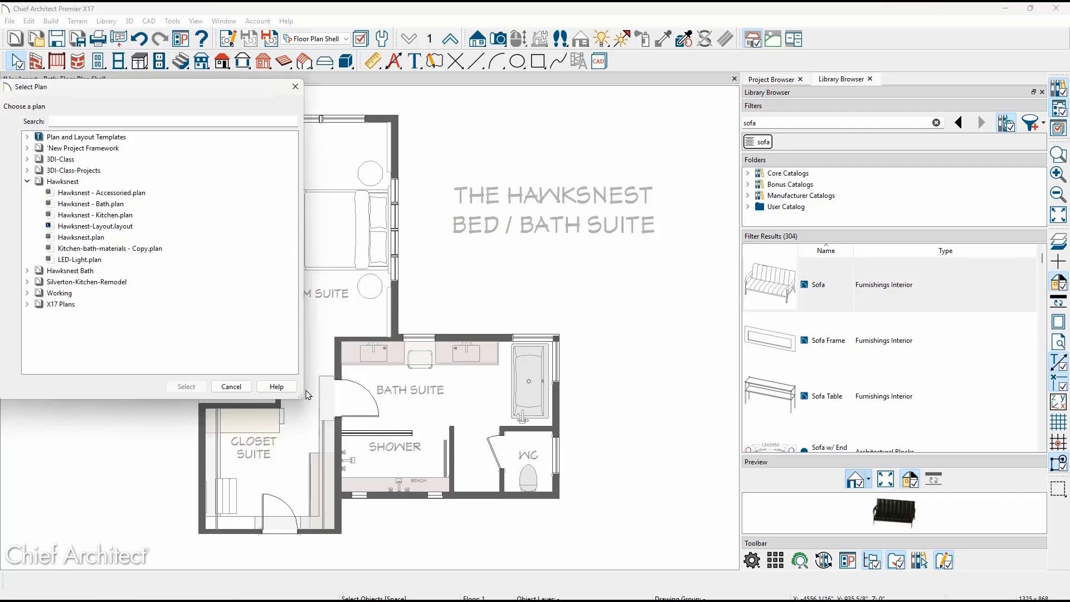
click(147, 240)
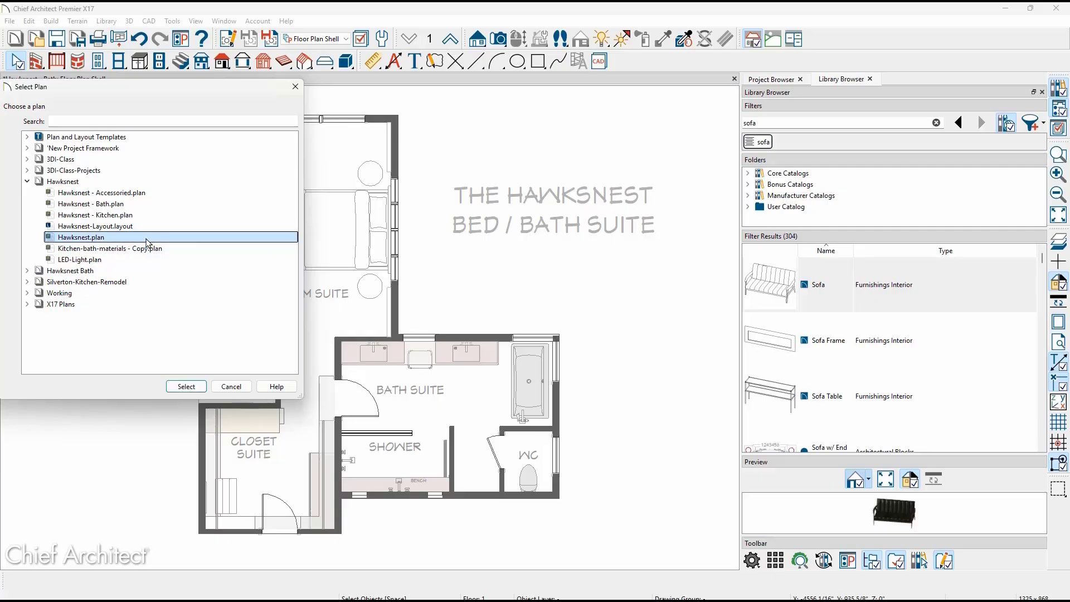
double_click(147, 241)
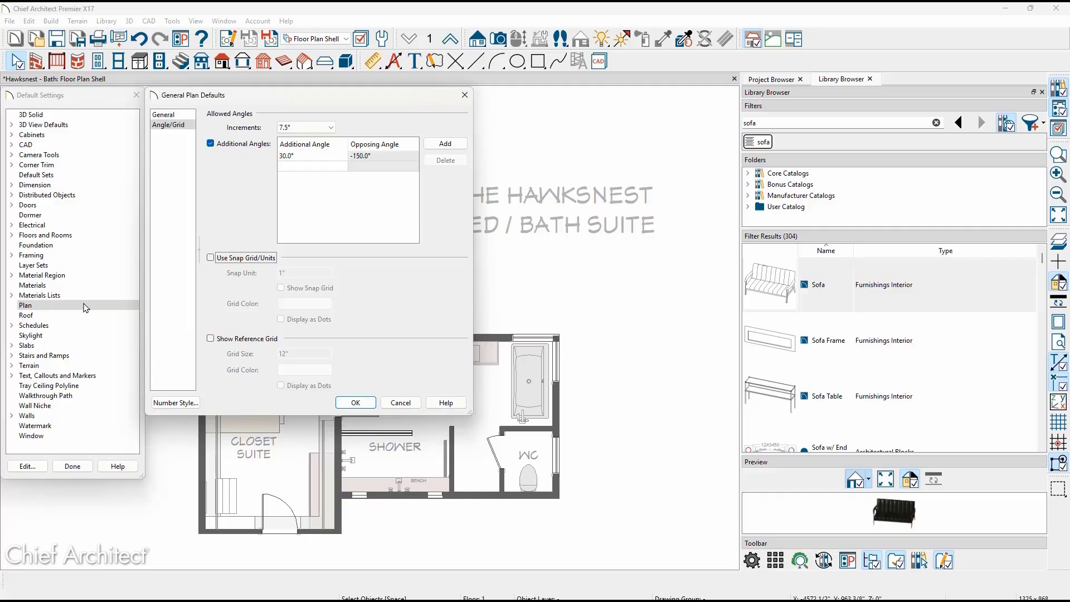
Add -30° as an additional allowed angle in the general plan defaults.
click(329, 129)
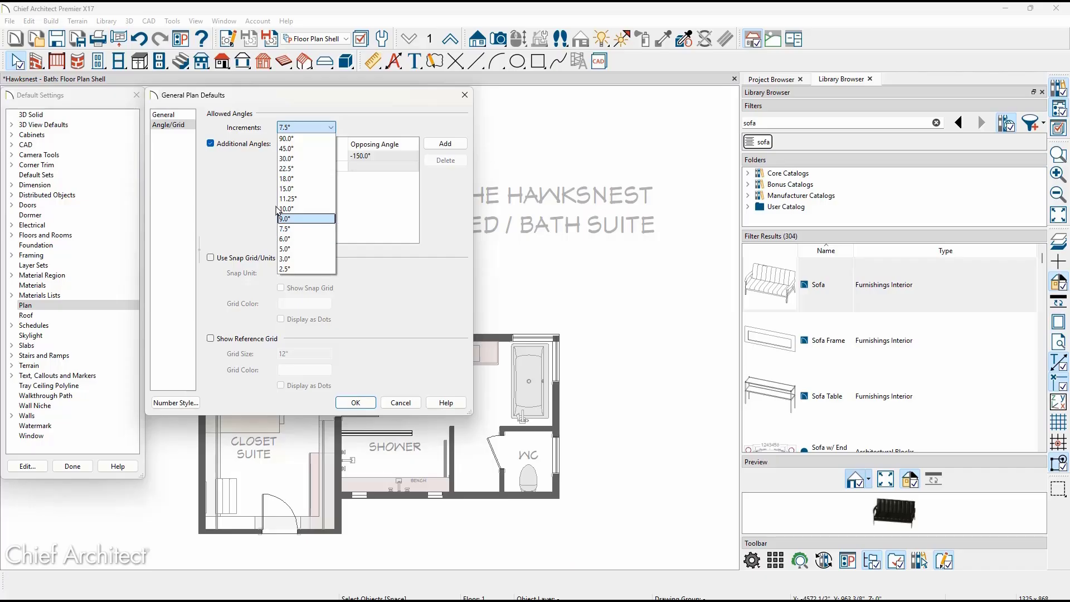
click(257, 197)
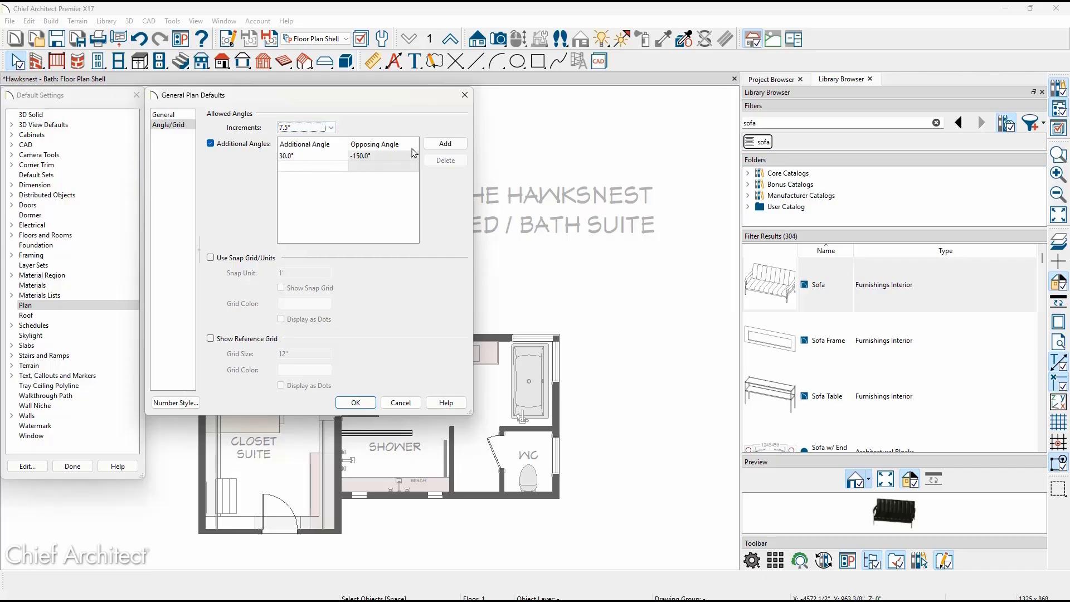
click(432, 146)
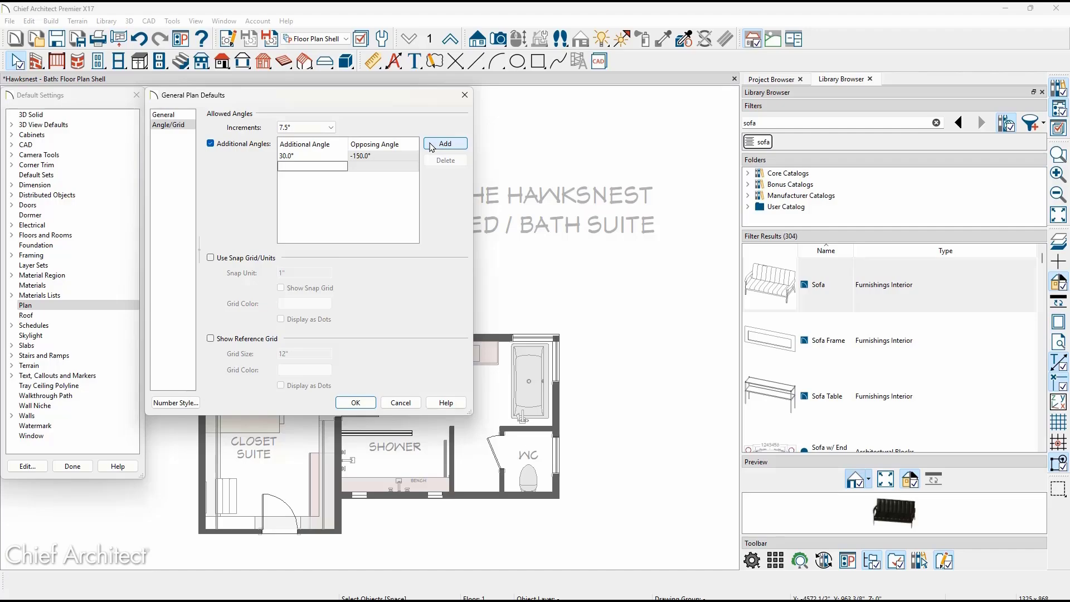
text(-30)
key(Return)
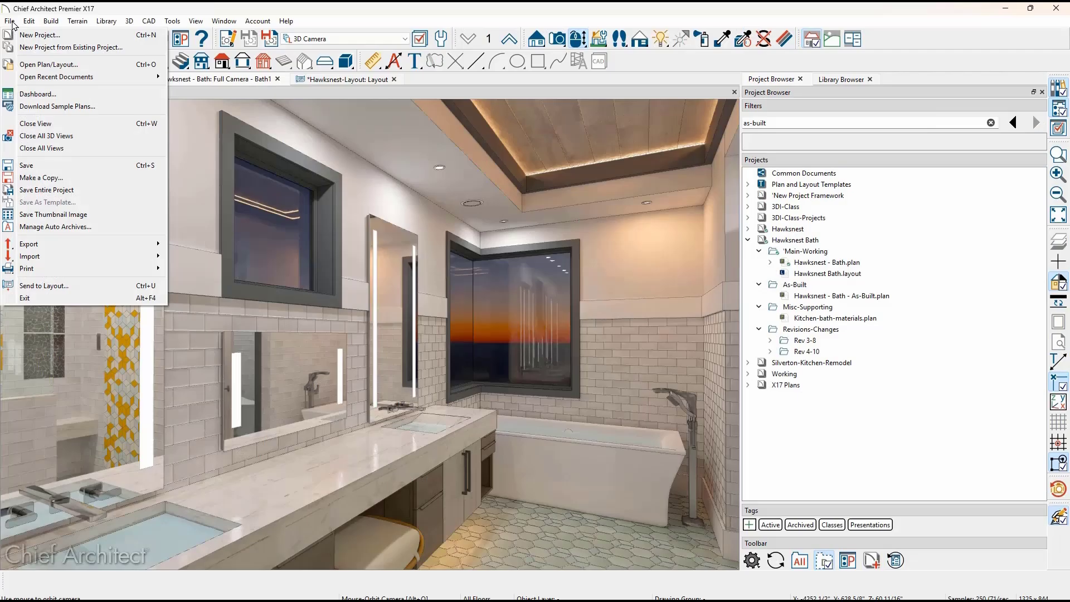
Send the Bath1 camera view to the layout as an image of the current screen, opening the image size definition.
click(83, 285)
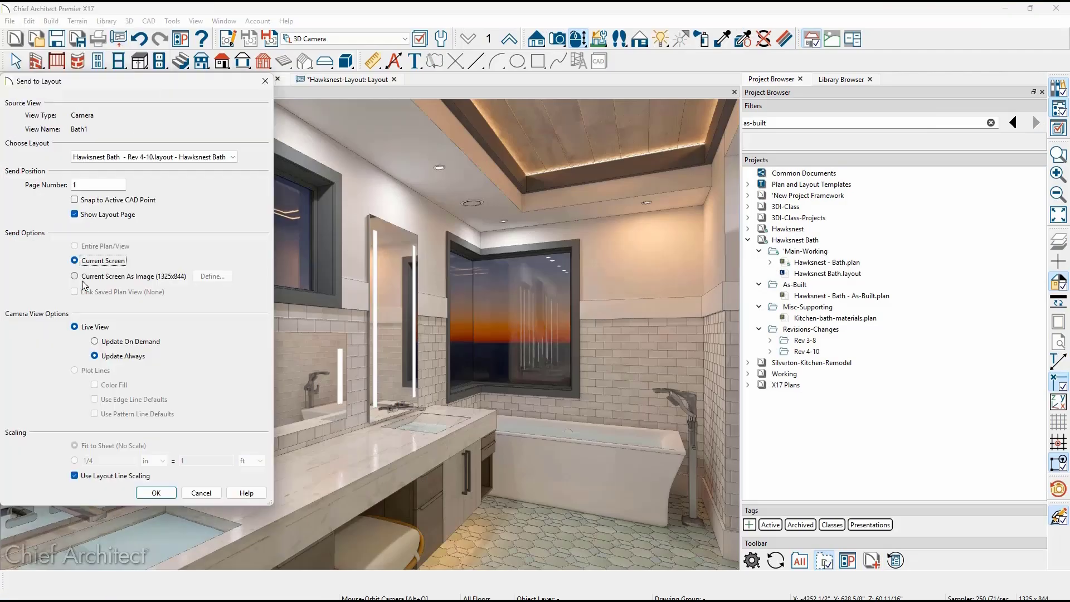
click(84, 276)
click(205, 279)
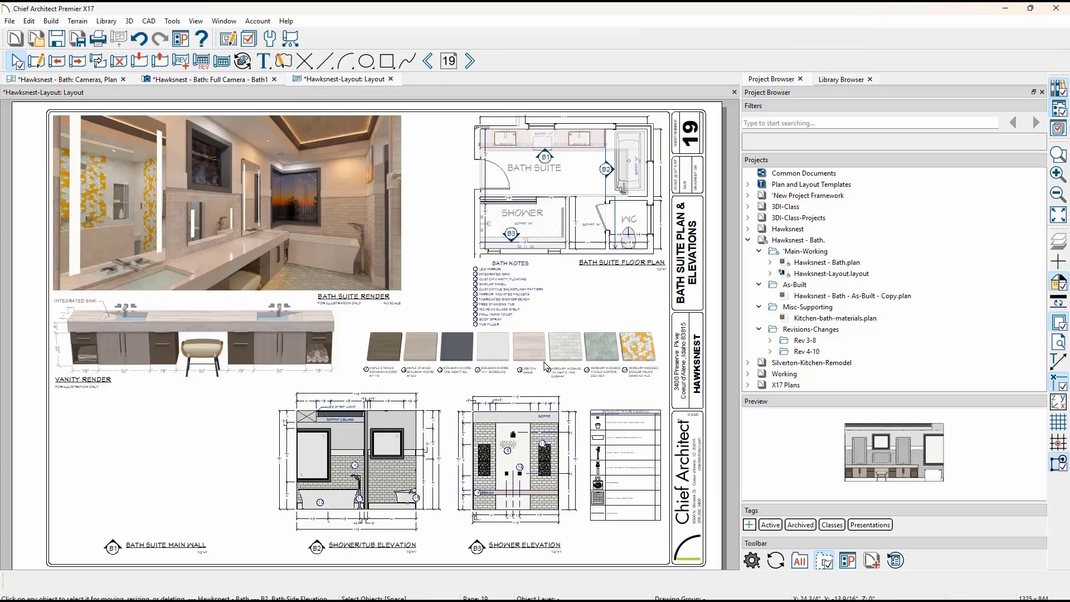
Place the B1, Bath Main Wall cross section above its label on layout page 19, as plot lines with color fill at 1/2 in = 1 ft.
click(769, 262)
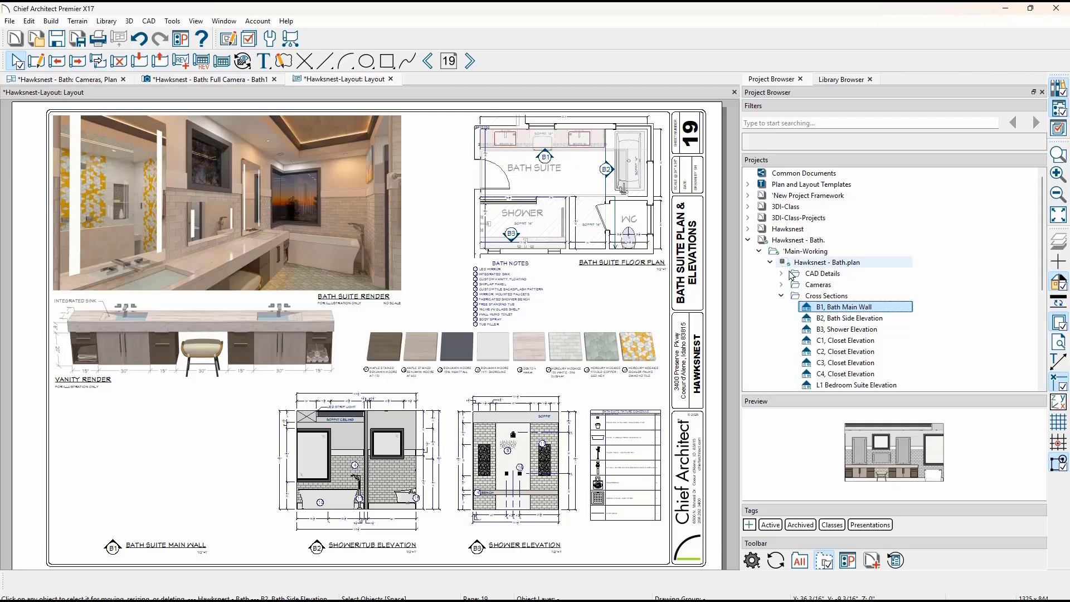
drag(827, 306, 134, 461)
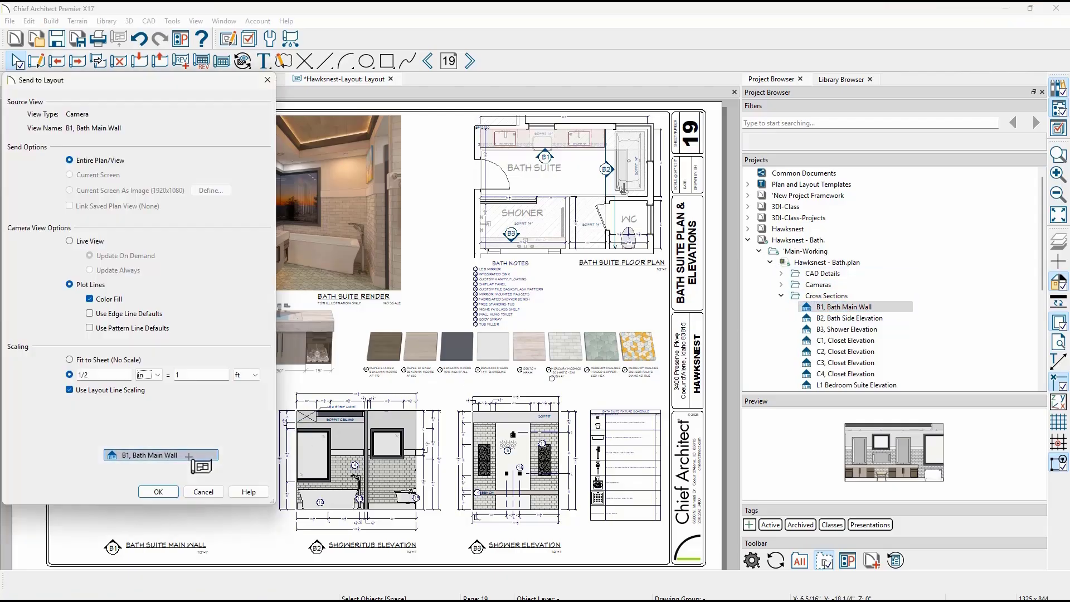
click(173, 486)
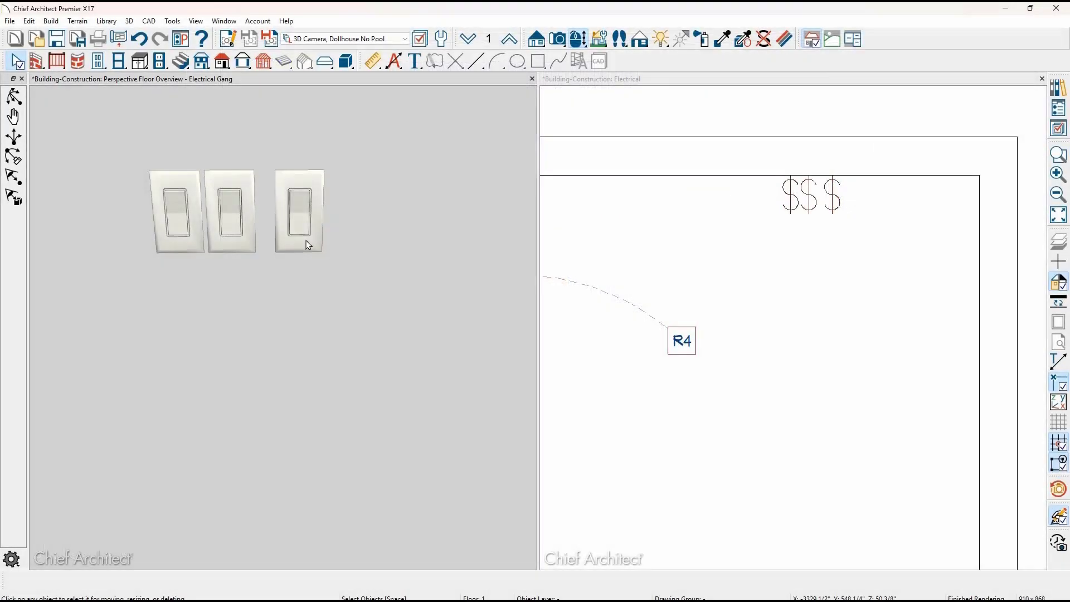
Combine the three separate wall switches into one ganged electrical block.
click(308, 245)
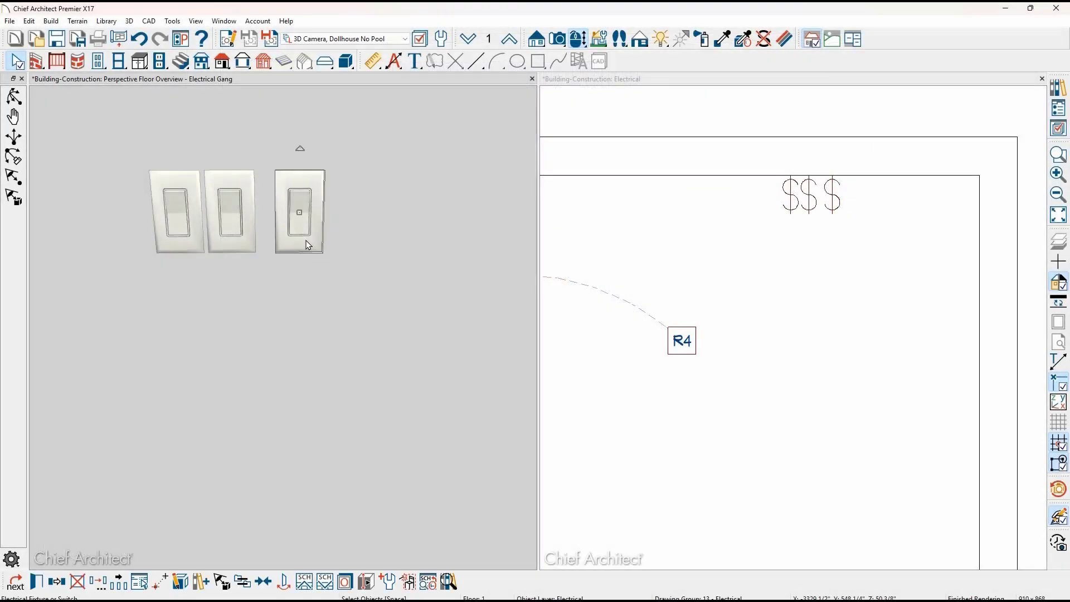
shift+click(243, 239)
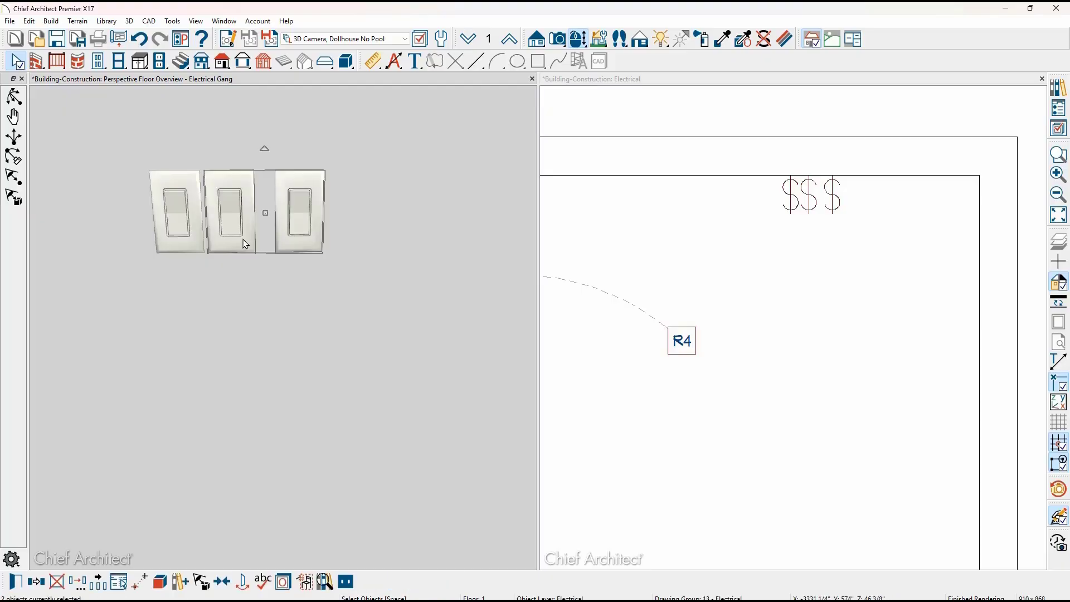
shift+click(192, 240)
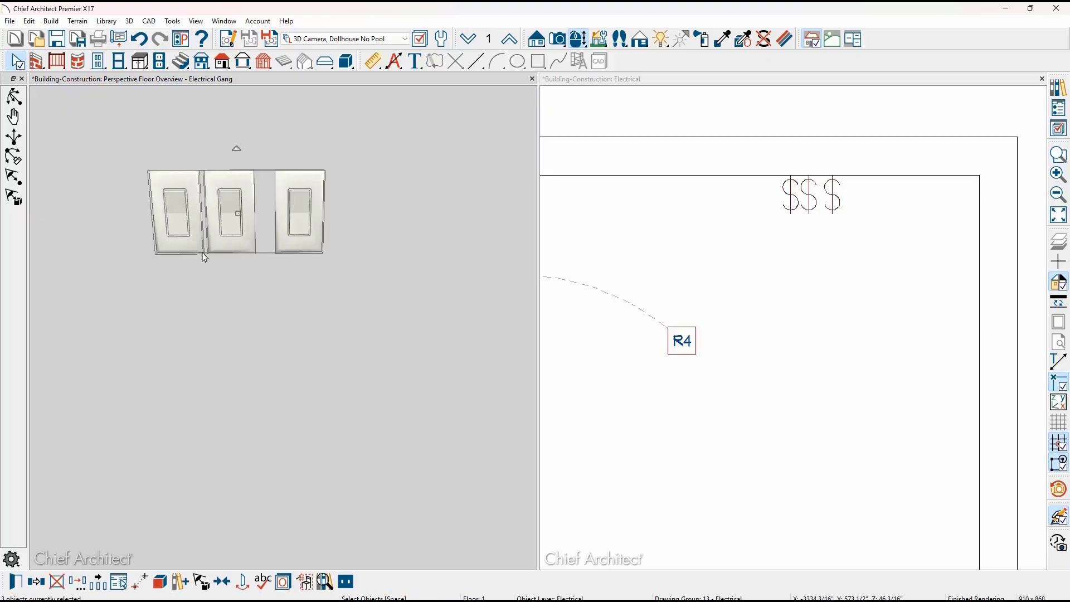
click(343, 582)
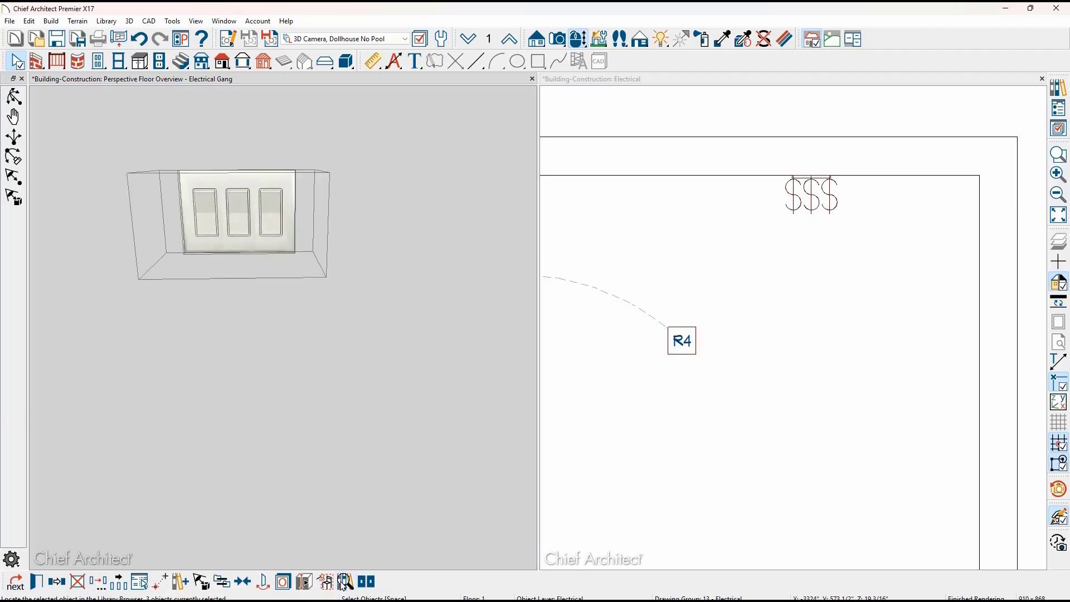
Open the ganged switch block's specification and examine its schedule settings.
click(344, 582)
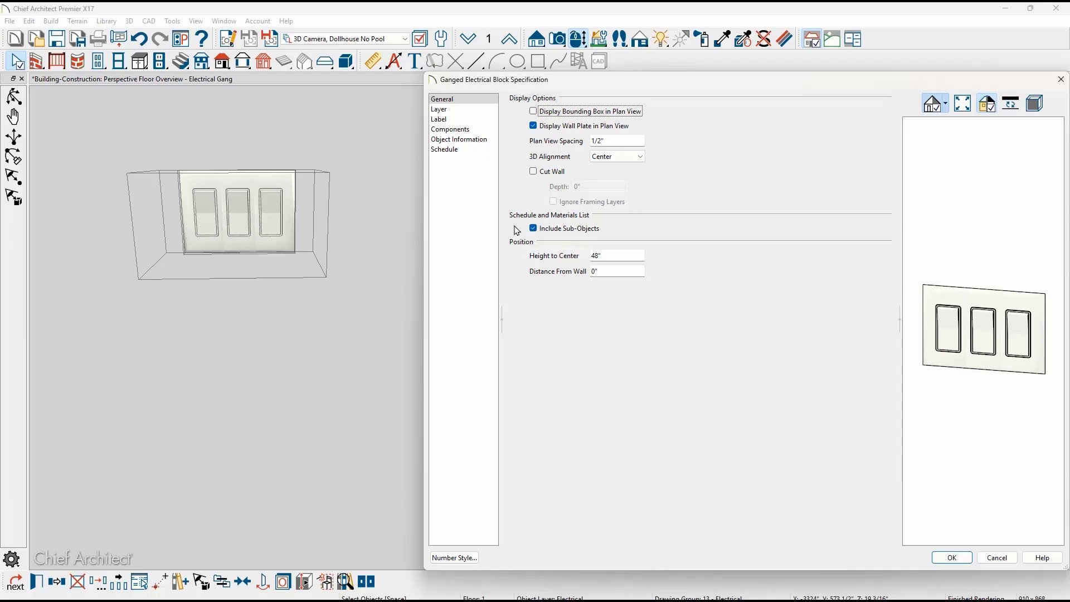
click(476, 150)
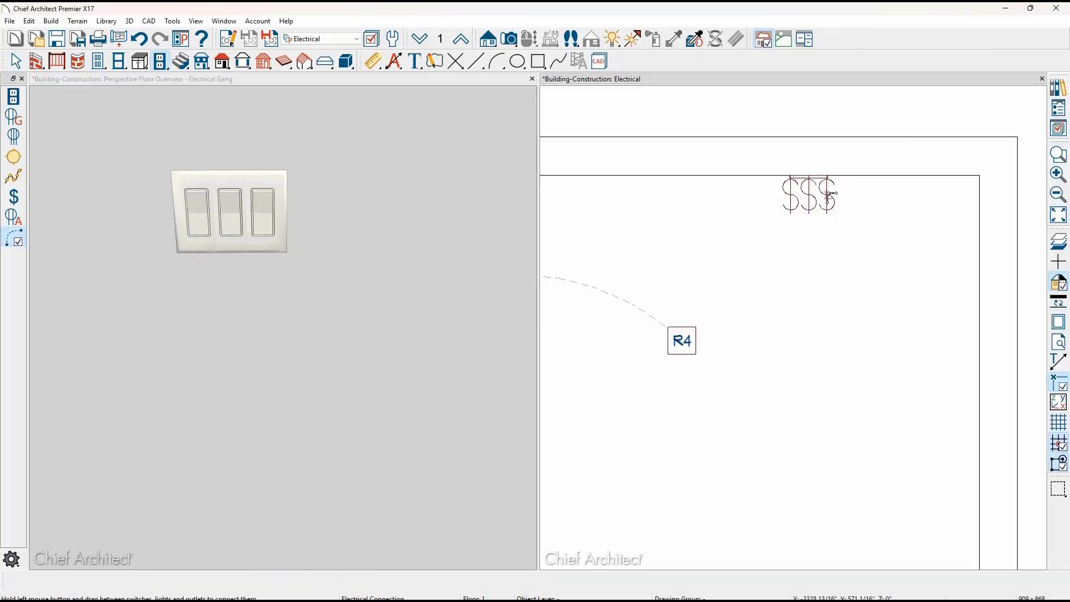
Connect the rightmost switch of the gang to the R4 fixture in the electrical plan.
drag(827, 196, 687, 341)
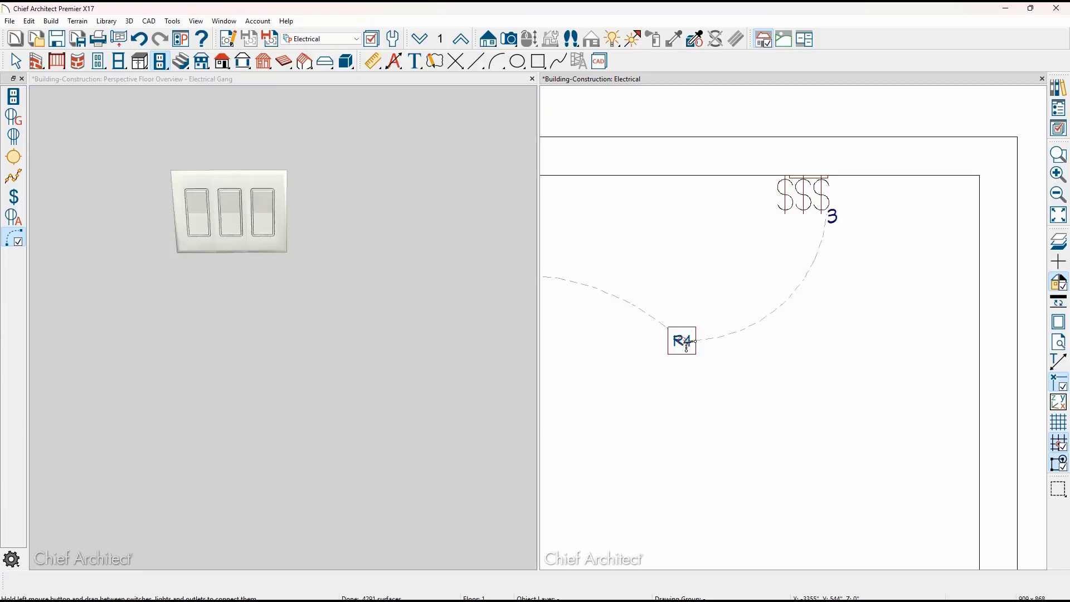
key(space)
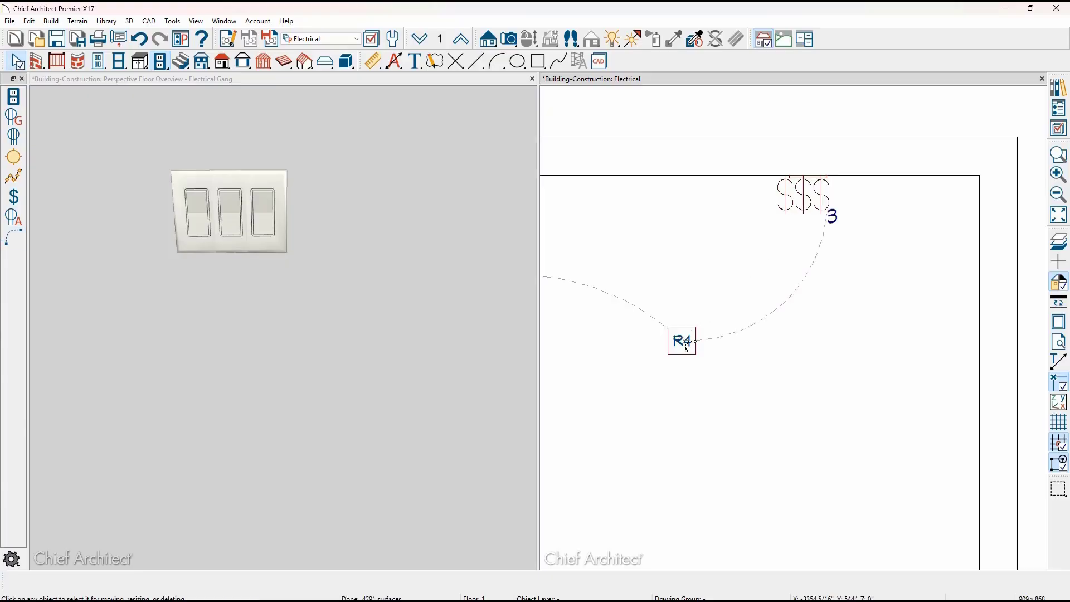
Slide the ganged switch block a short distance left along the wall in the electrical plan.
click(808, 190)
drag(805, 179, 778, 181)
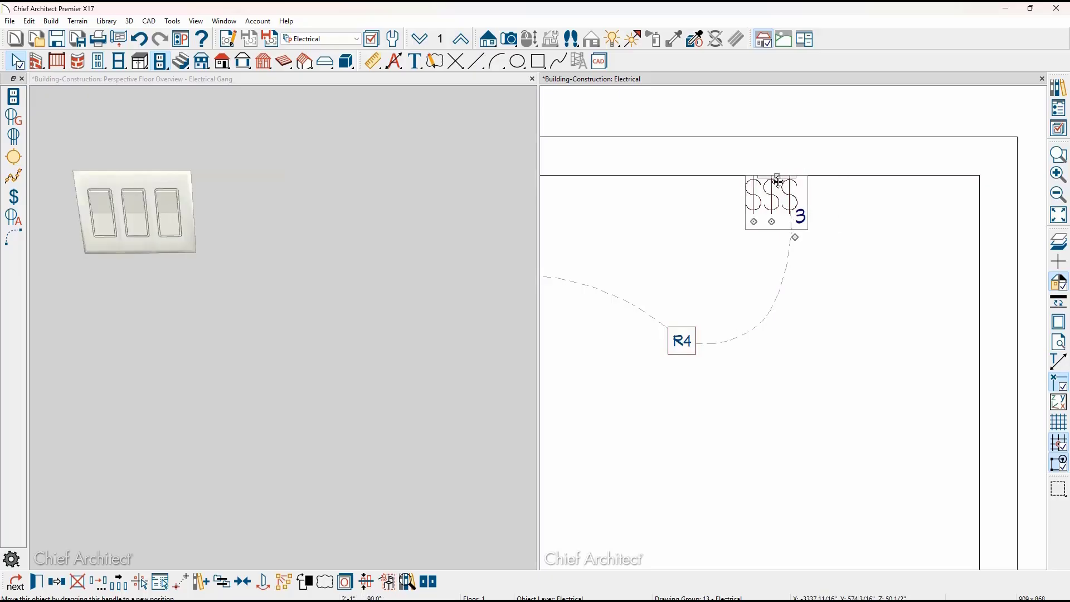
key(Escape)
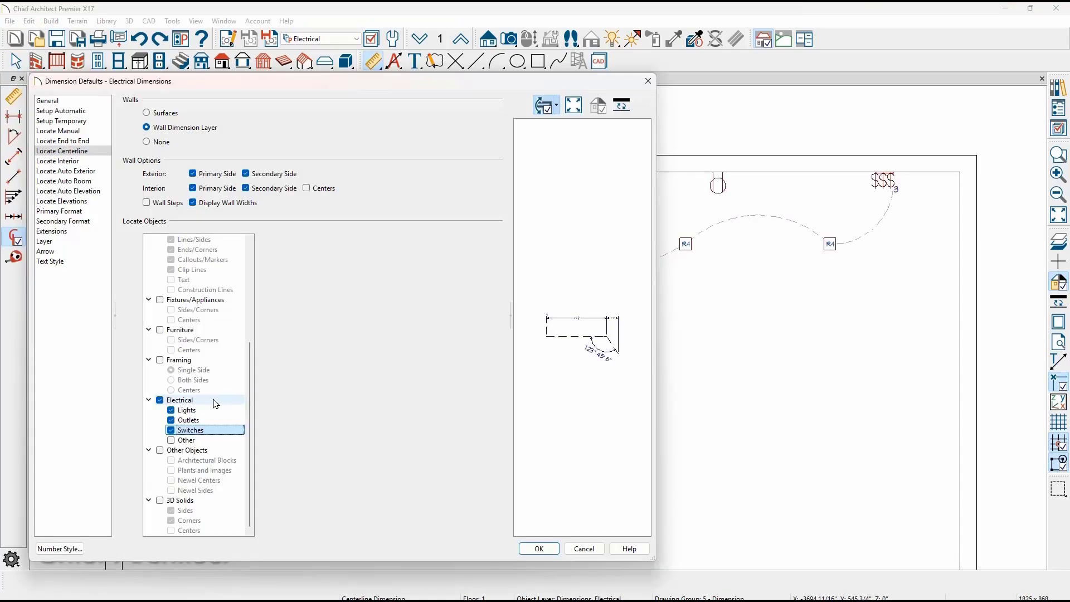
Exclude lights and switches from the Electrical Dimensions centerline locate objects and draw a centerline dimension across the room through the outlets.
click(171, 411)
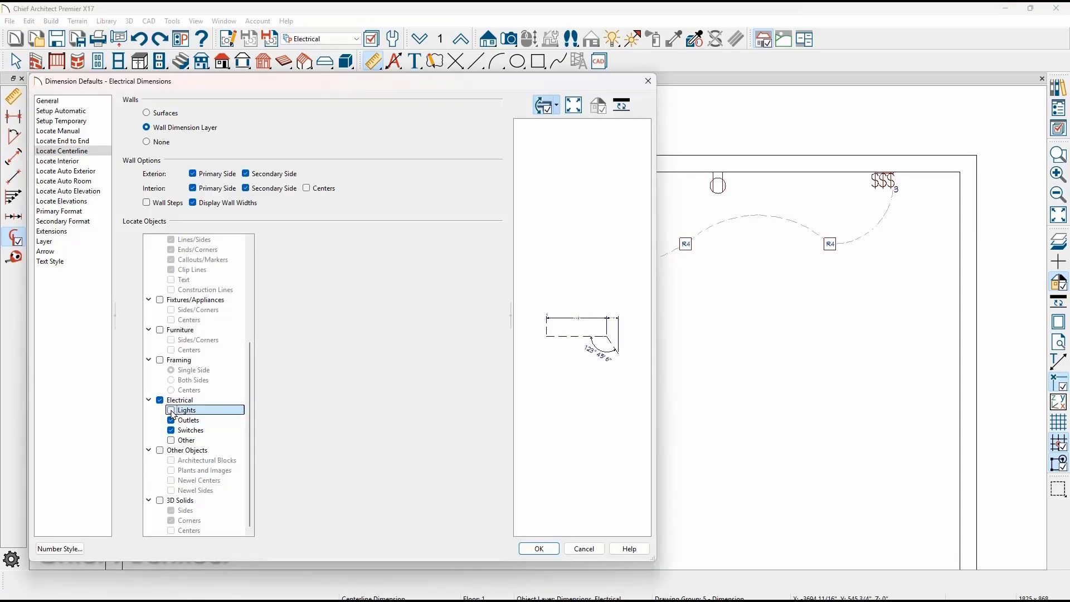
click(171, 431)
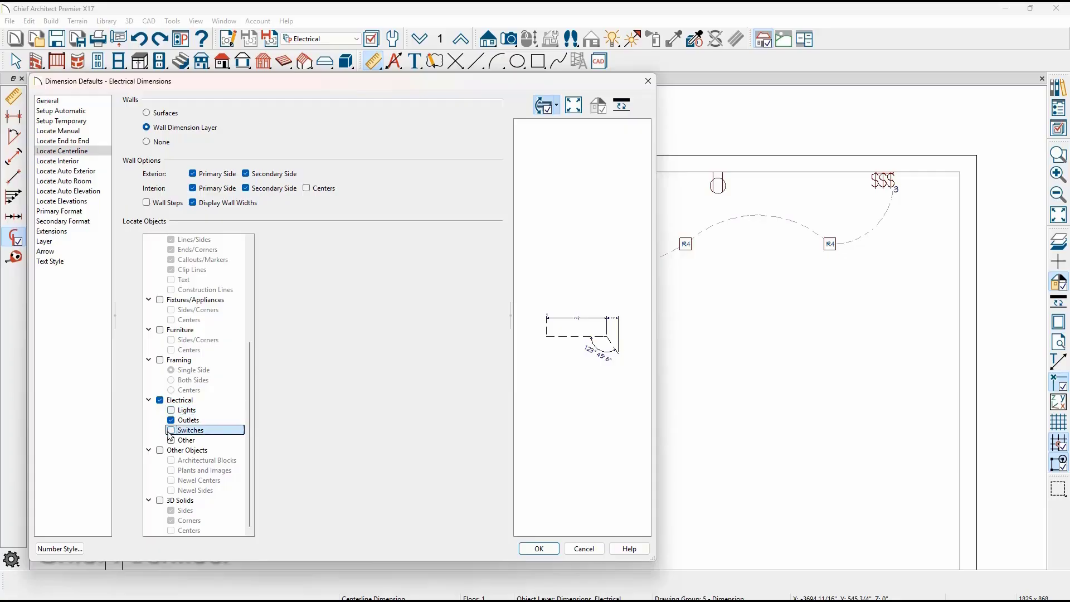
key(Return)
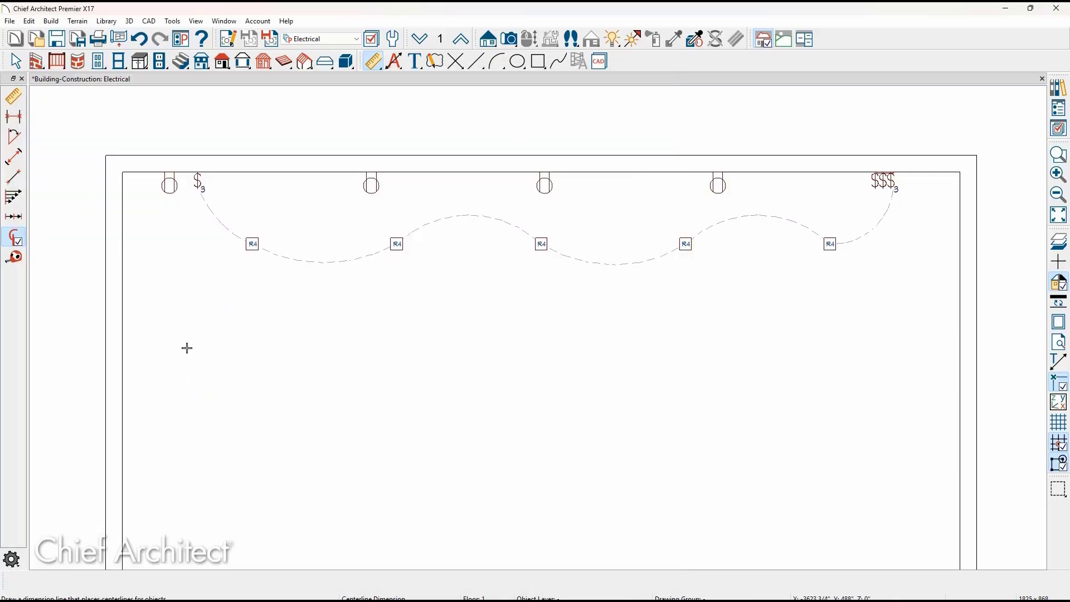
drag(132, 213, 960, 216)
key(space)
Select the leftmost R4 fixture to show its temporary dimensions and examine the Setup Temporary settings of the Electrical Dimensions defaults.
click(252, 245)
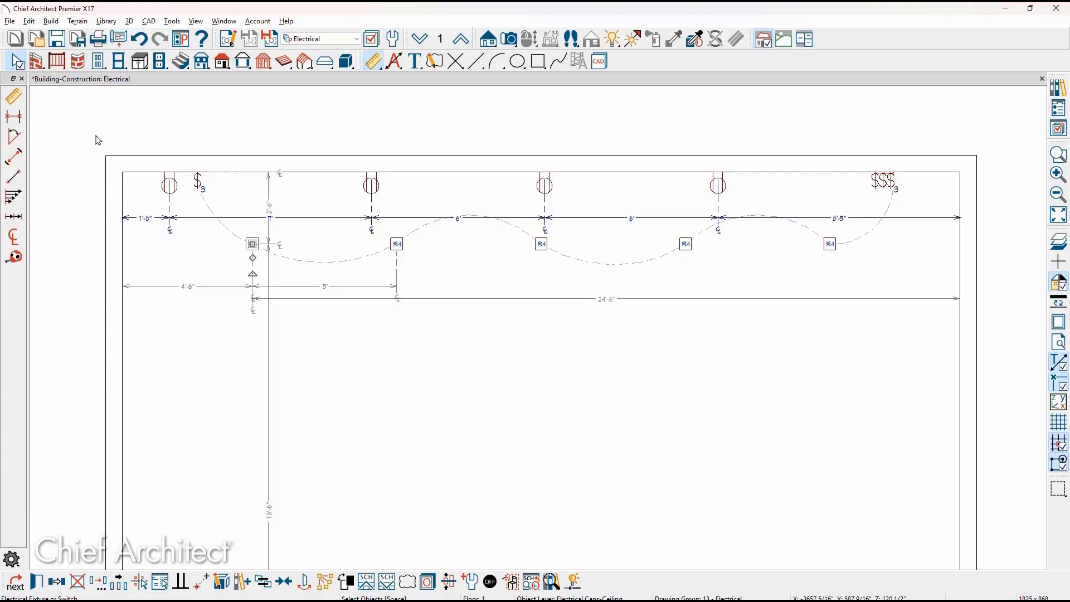
double_click(21, 102)
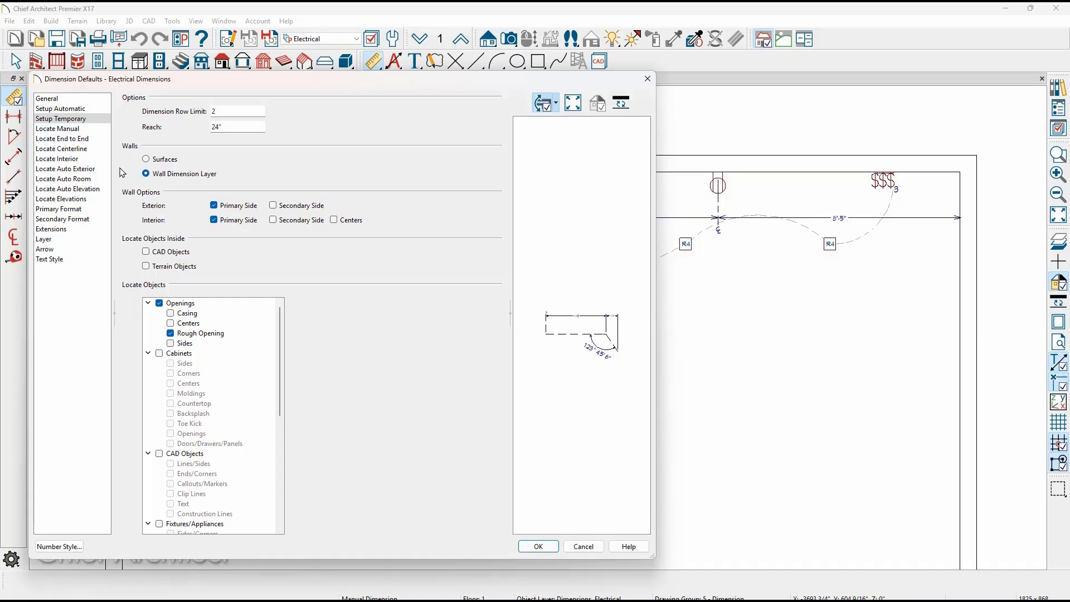
drag(279, 332, 281, 441)
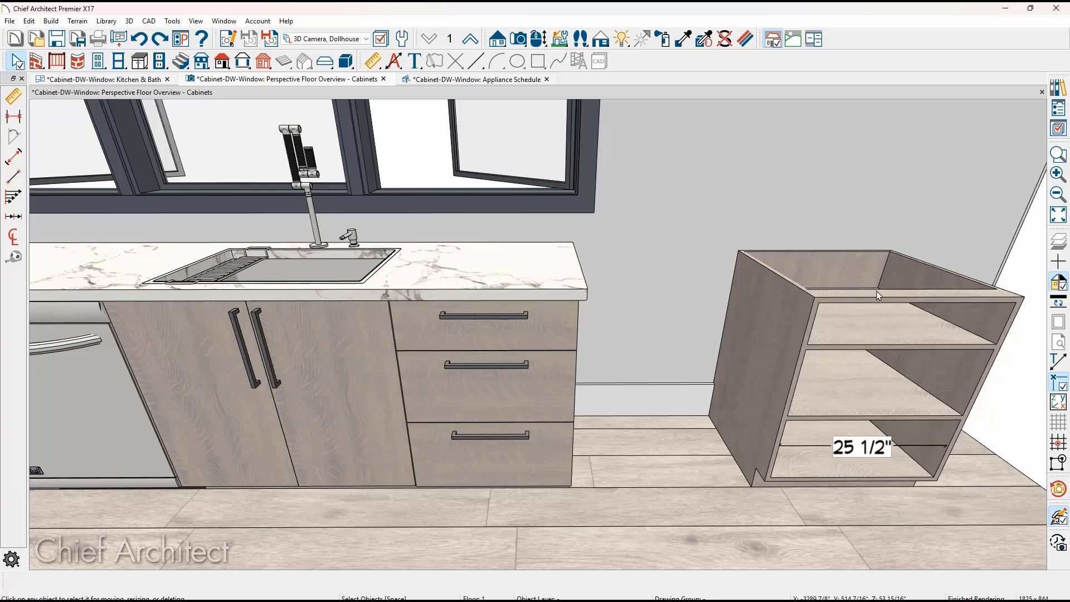
Set the side thickness of the open base cabinet's box construction to 1".
double_click(1015, 297)
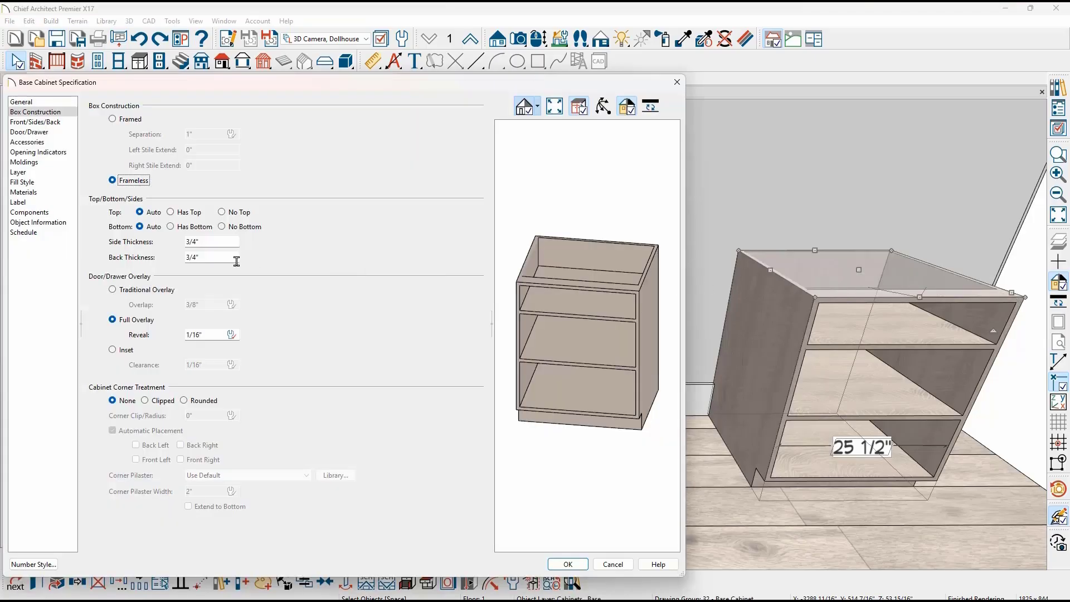
double_click(195, 242)
text(1)
key(Tab)
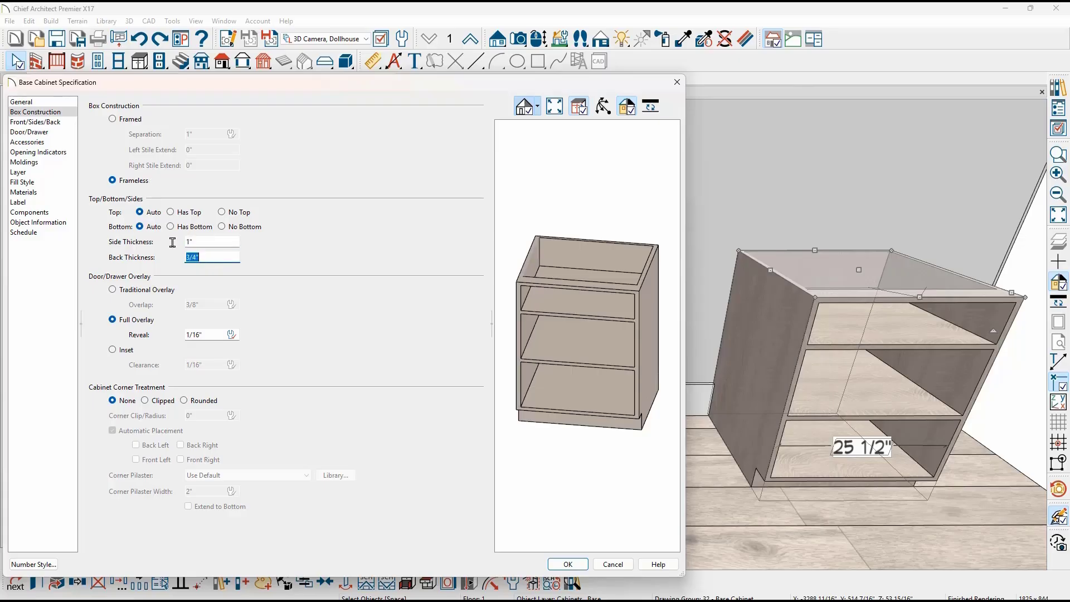
key(Return)
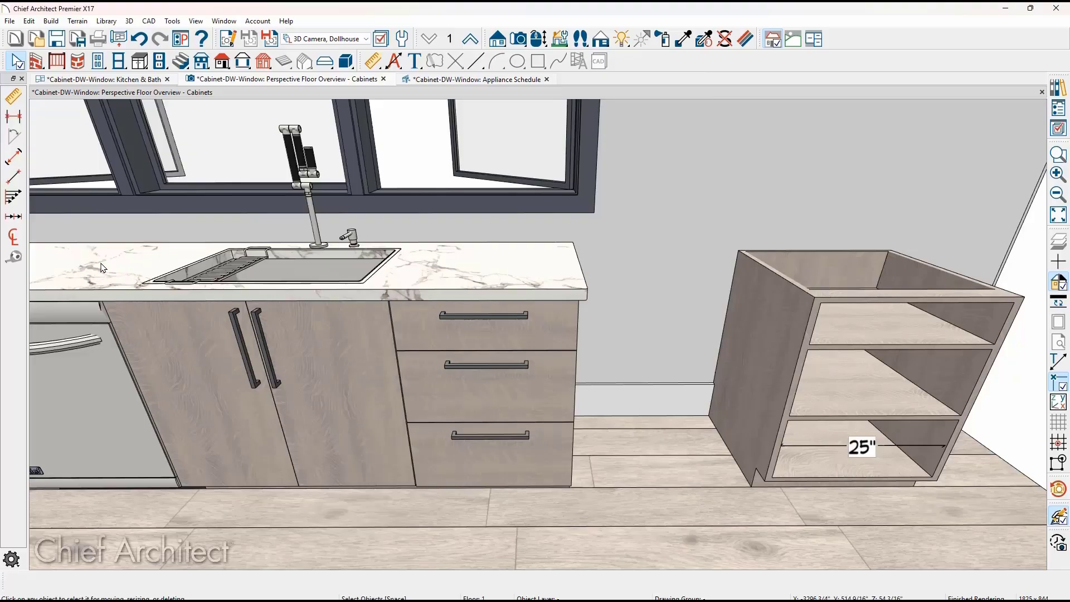
Move the freestanding dishwasher into the gap between the drawer cabinet and the sink cabinet.
middle_drag(69, 269, 737, 268)
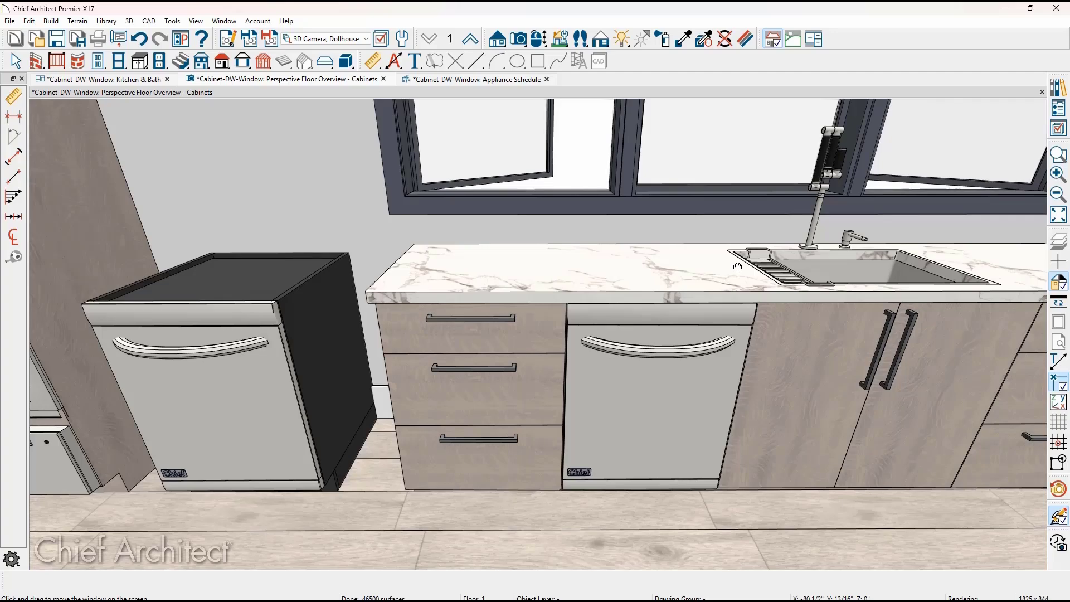
key(space)
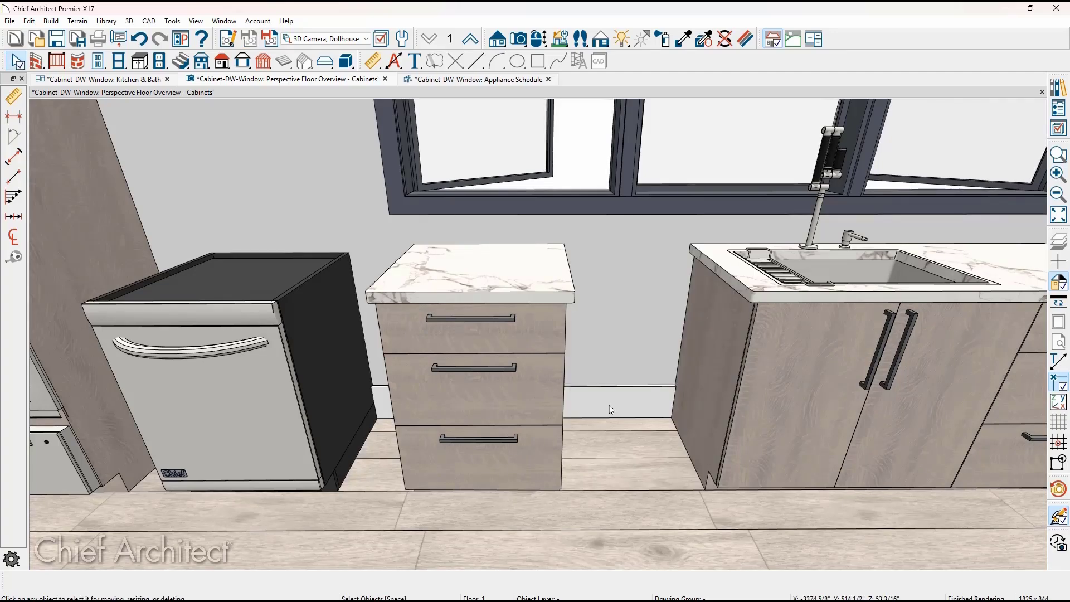
click(217, 409)
drag(217, 409, 644, 427)
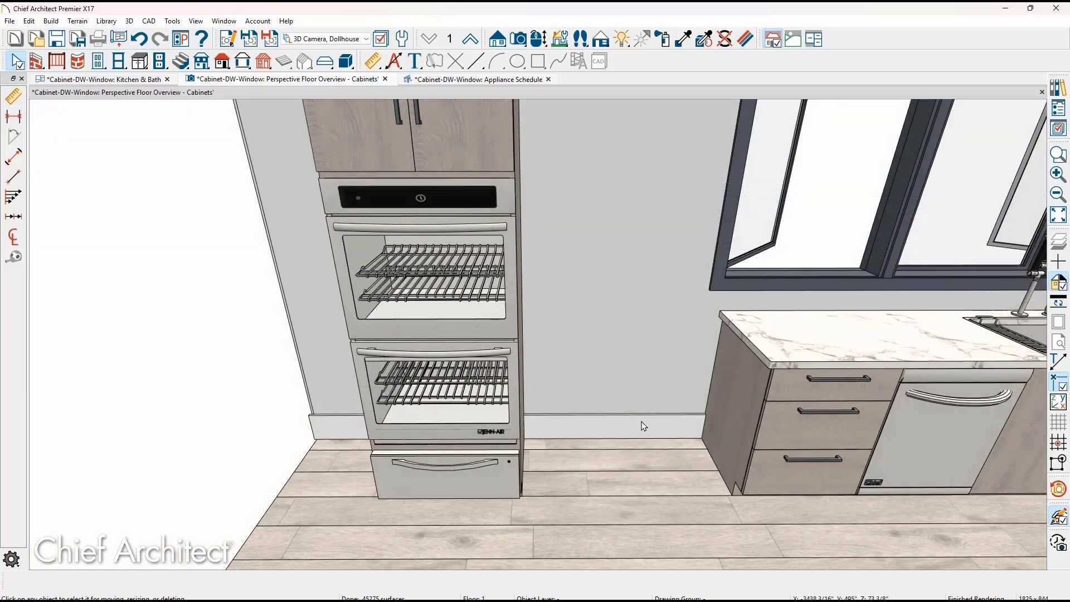
Assign the double oven in the tall cabinet to the Fixtures, Appliances layer and bring up the Appliance Schedule.
double_click(503, 412)
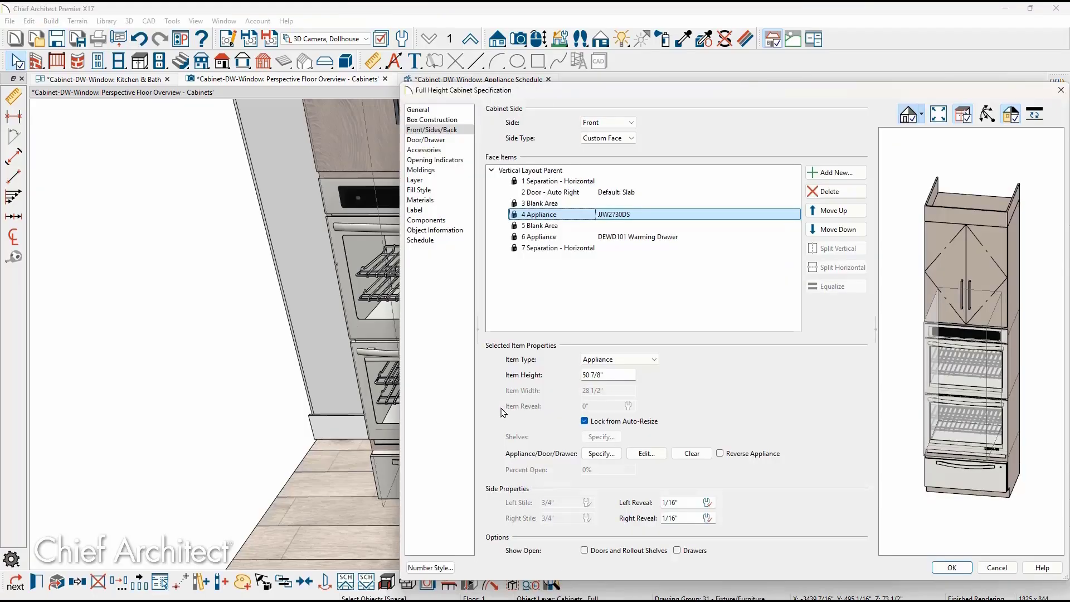
click(635, 455)
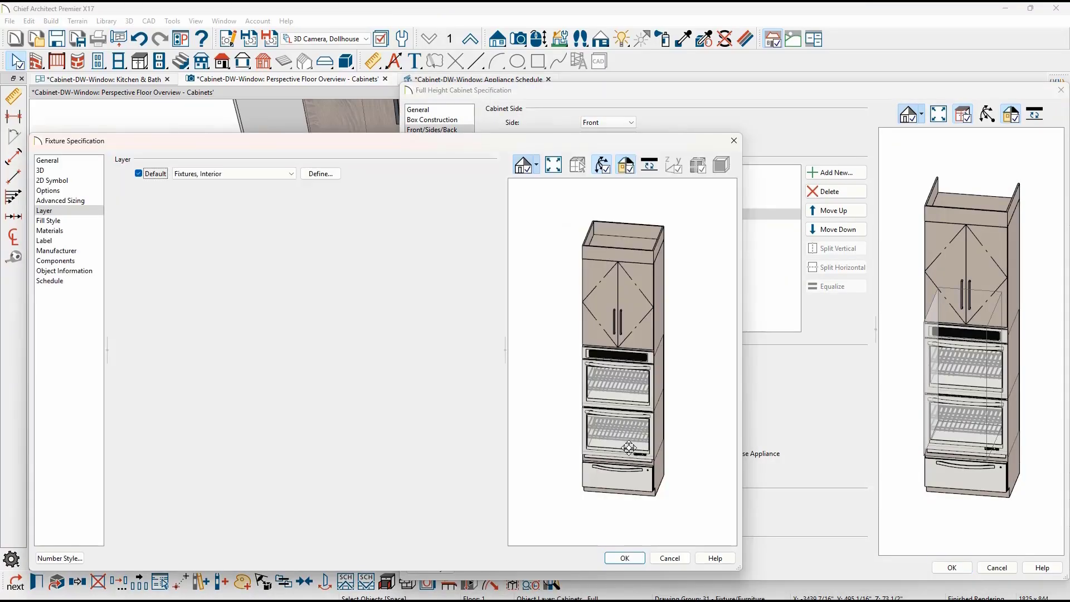
click(290, 175)
key(Up)
key(Up)
key(Return)
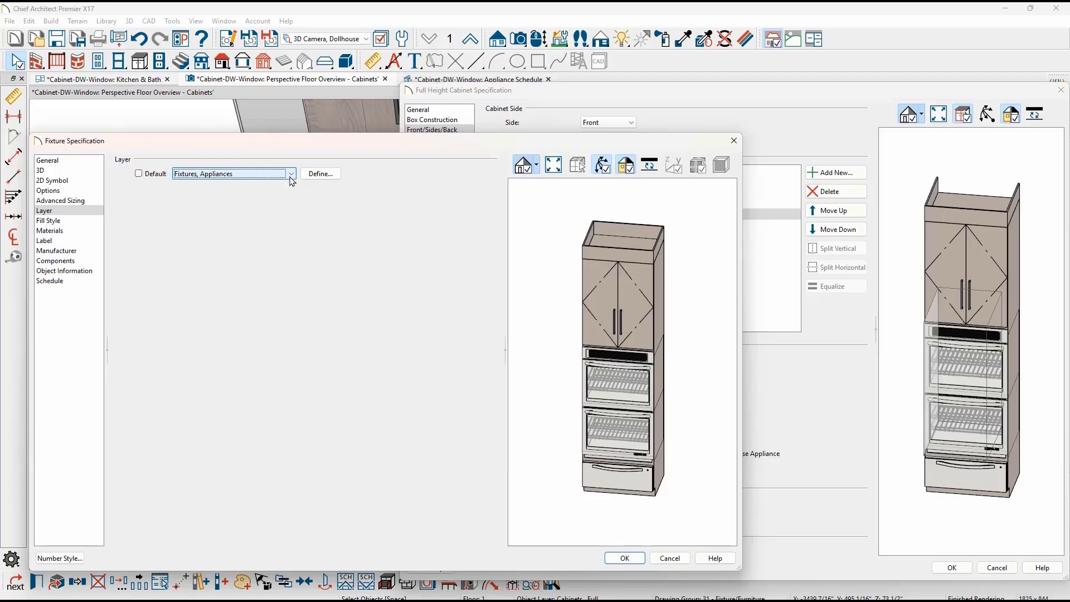
click(94, 241)
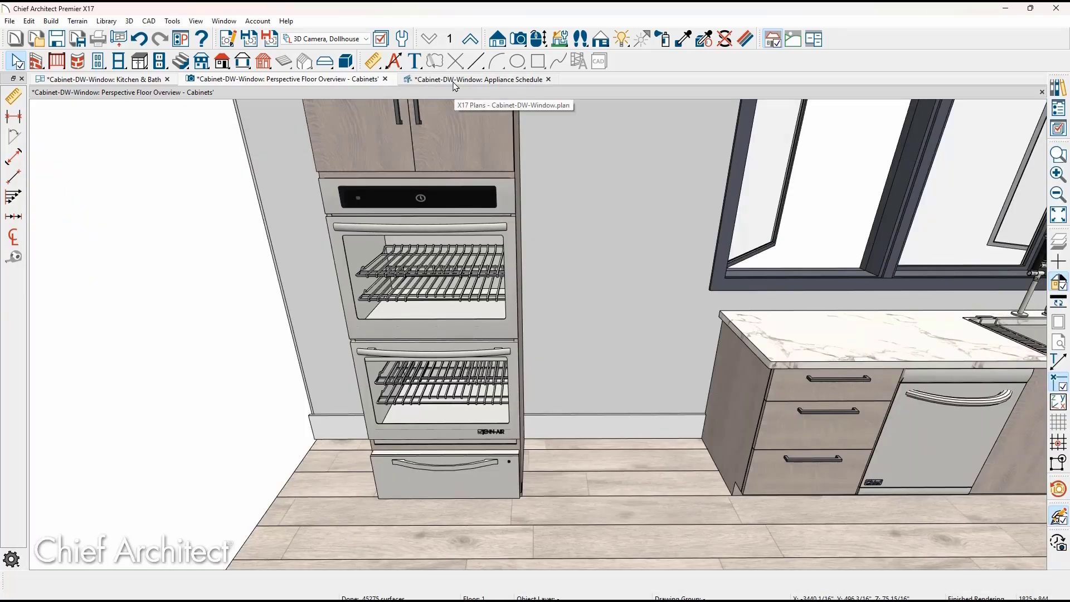
click(474, 79)
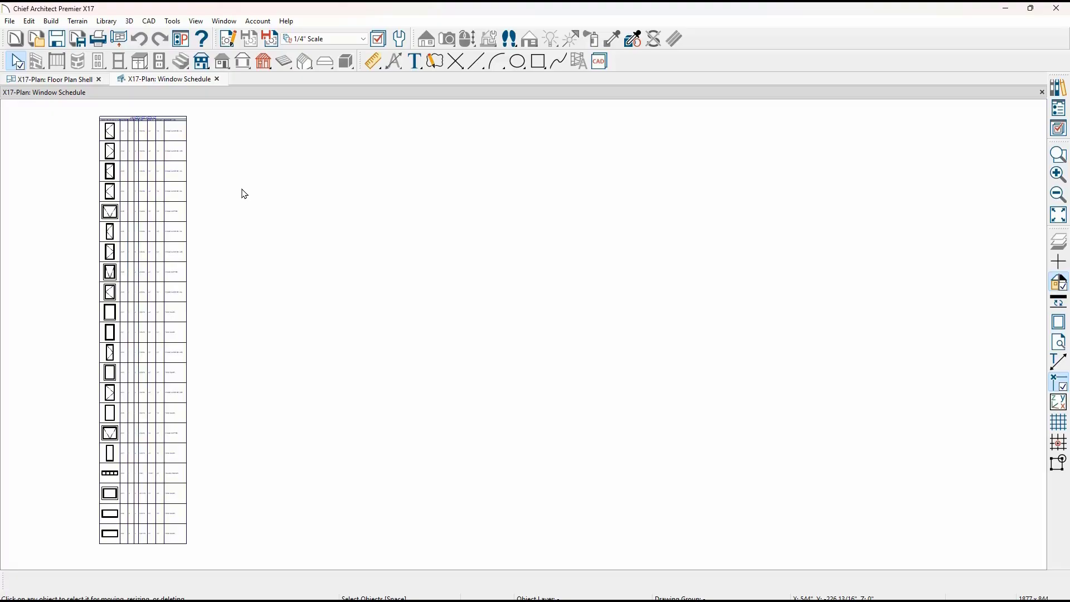
Turn on wrapping for the window schedule with 7 entries per table.
double_click(177, 164)
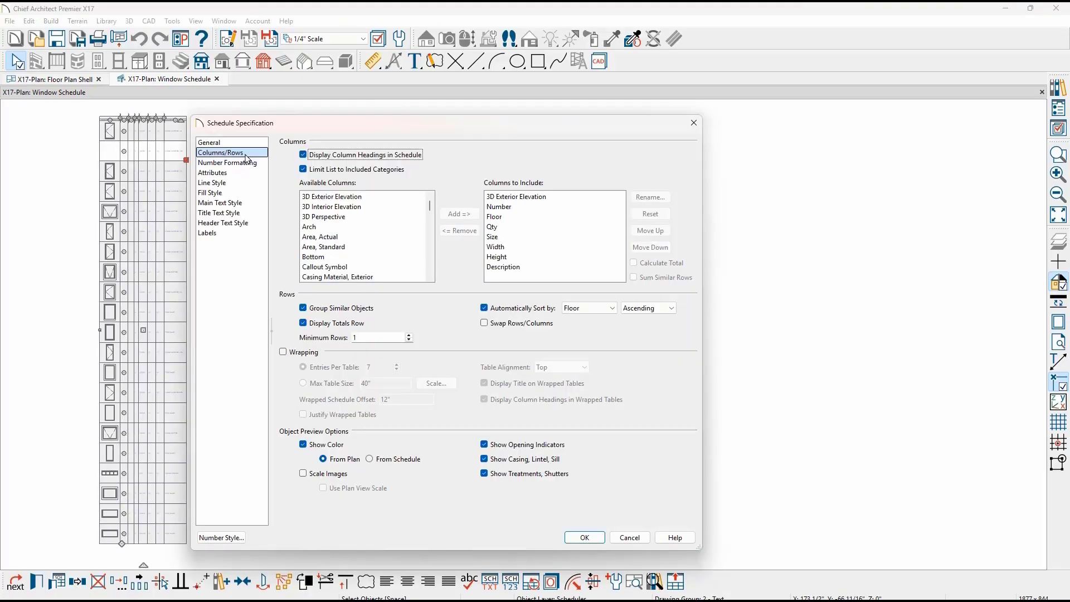
click(286, 354)
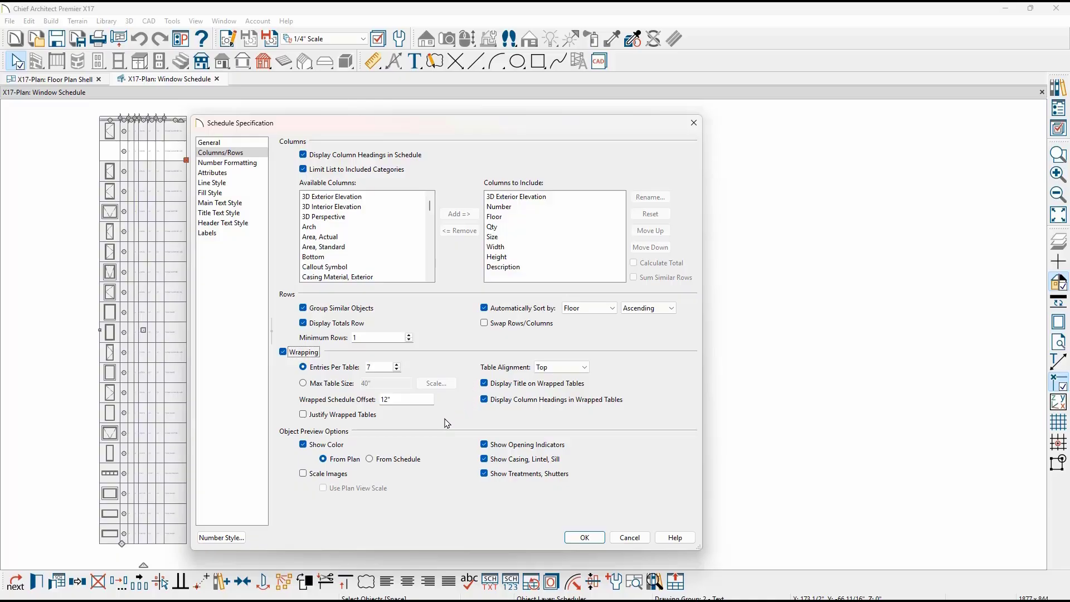
click(583, 538)
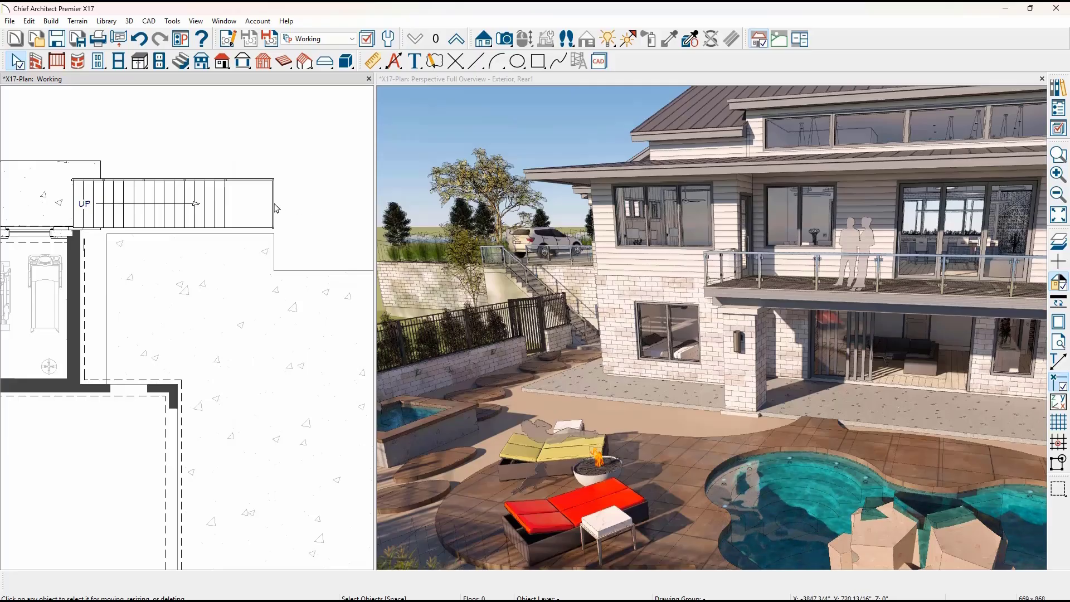
Set the exterior staircase to Always display on the floor above and go up one floor in the plan.
double_click(227, 206)
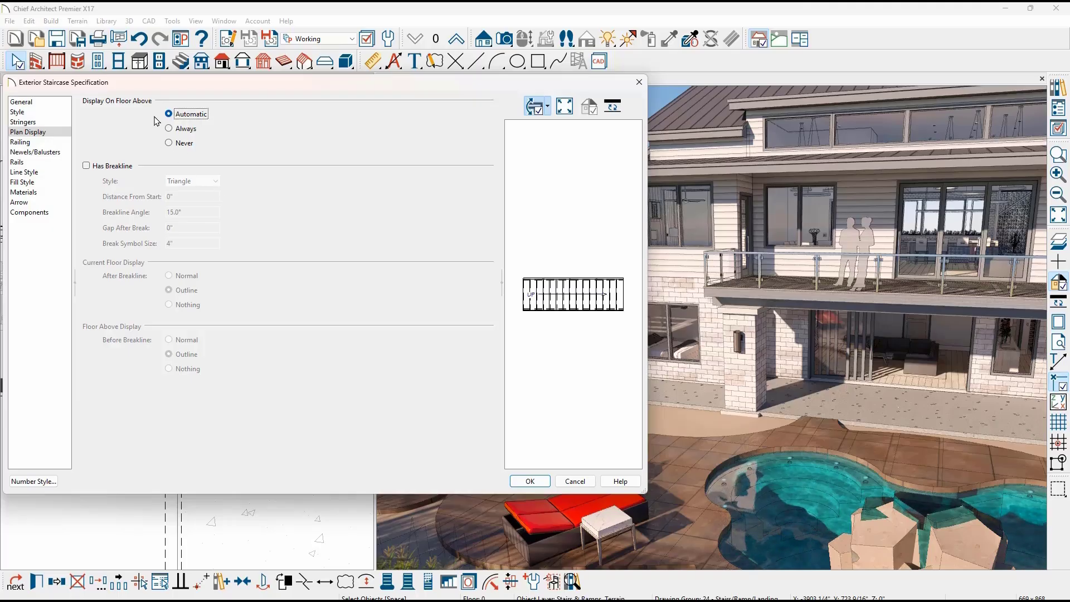
click(168, 129)
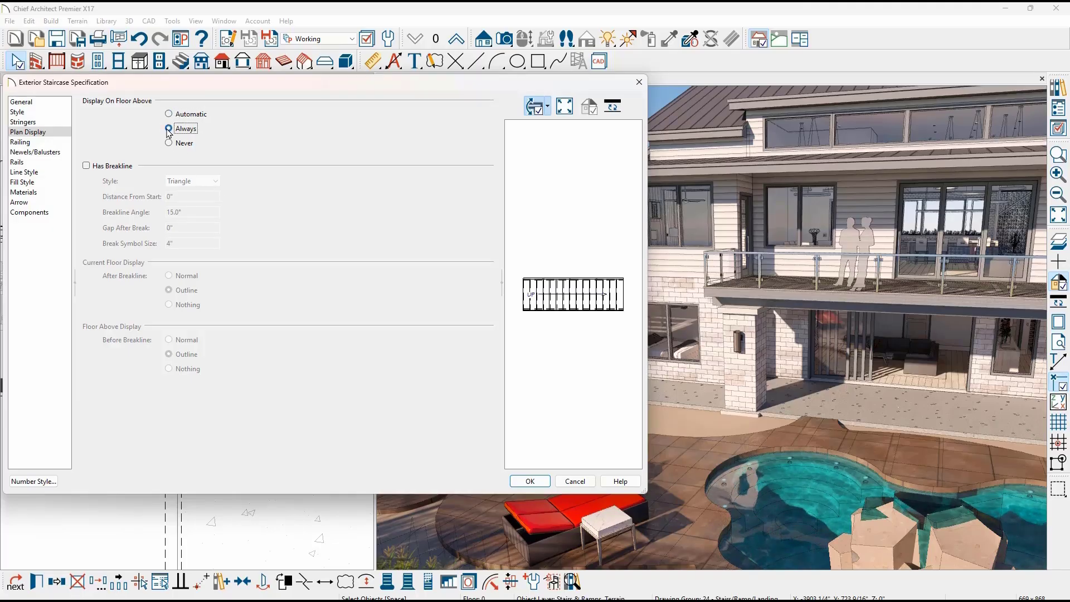
key(Return)
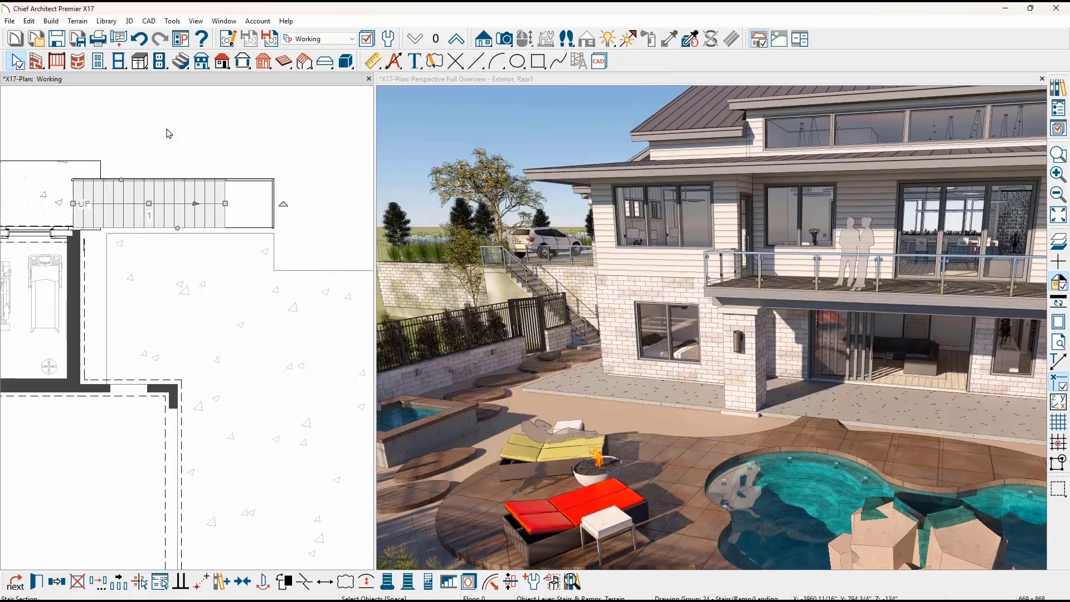
click(456, 40)
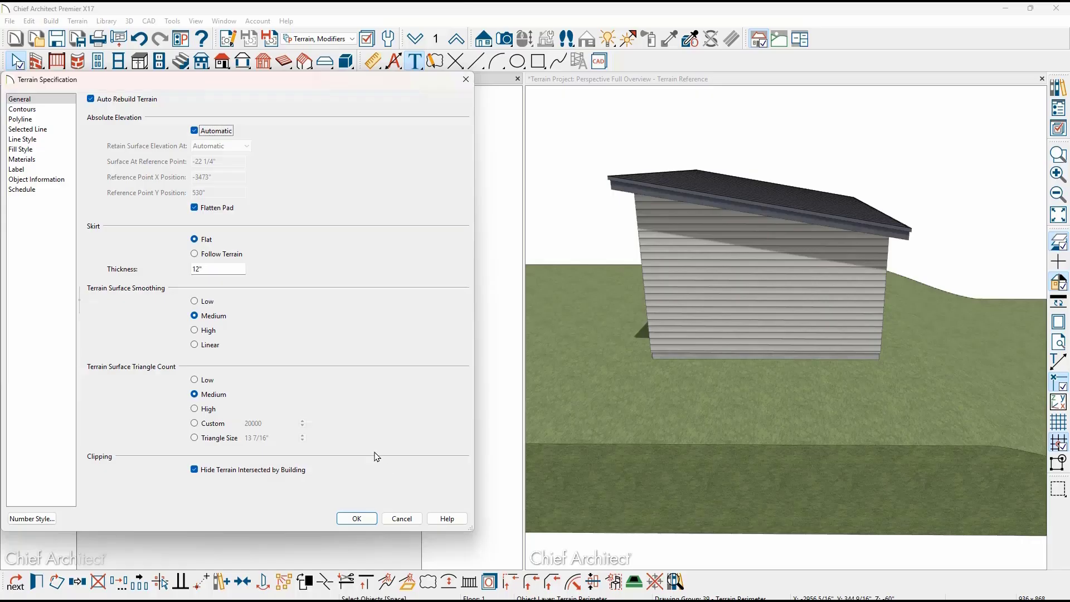
Turn off the terrain's automatic elevation and retain its surface elevation at a Reference Point placed just right of the house.
click(195, 131)
click(247, 146)
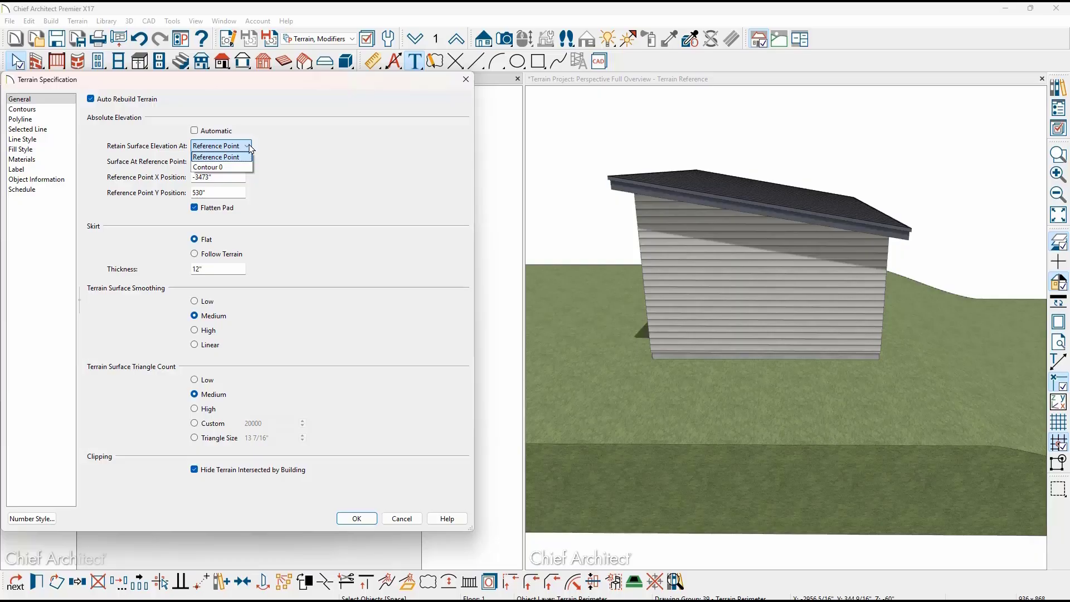
click(249, 147)
key(Return)
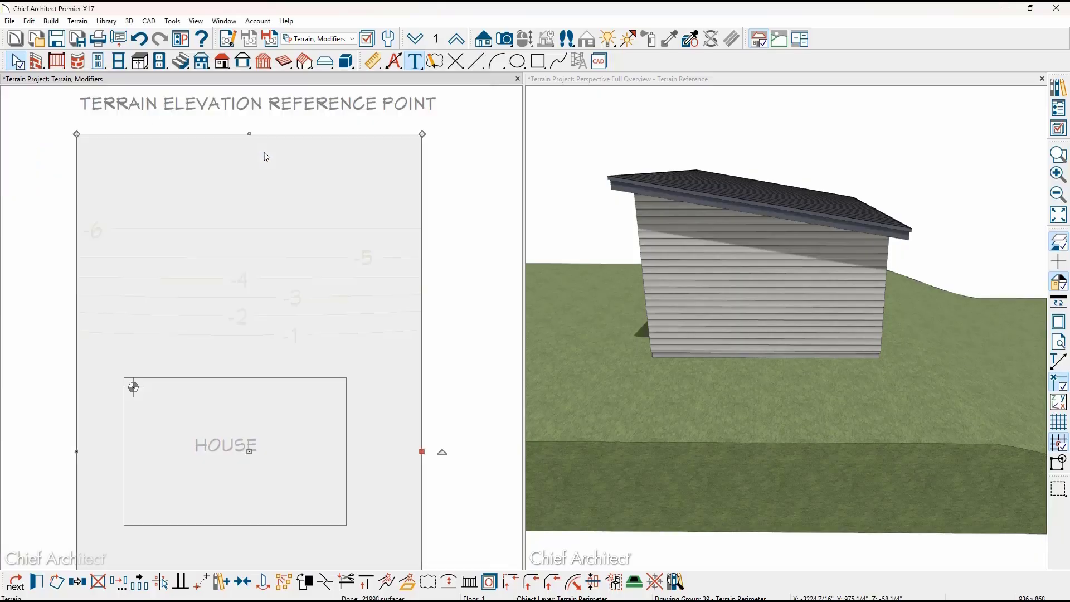
drag(133, 387, 373, 407)
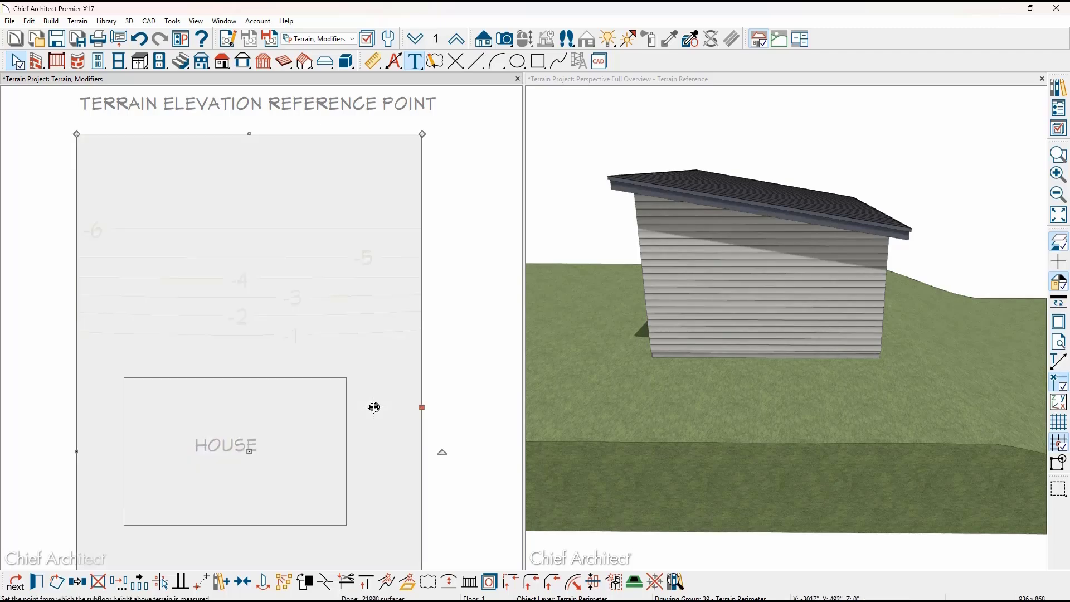
Set the terrain surface at the reference point to -38" and shift the point left in front of the house in the 3D view.
double_click(374, 407)
drag(193, 162, 234, 160)
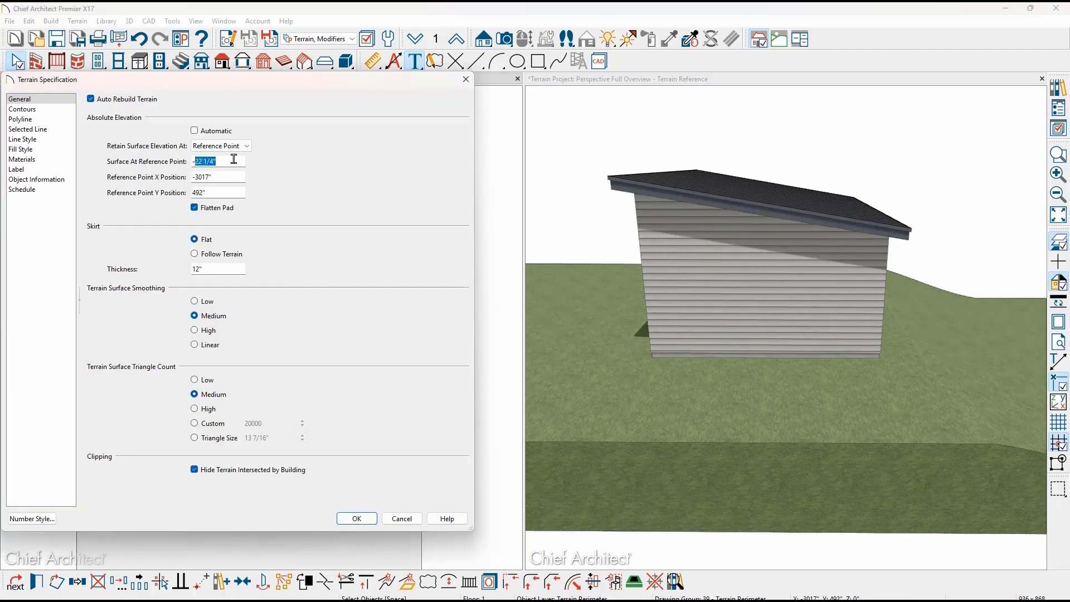
text(38)
key(Return)
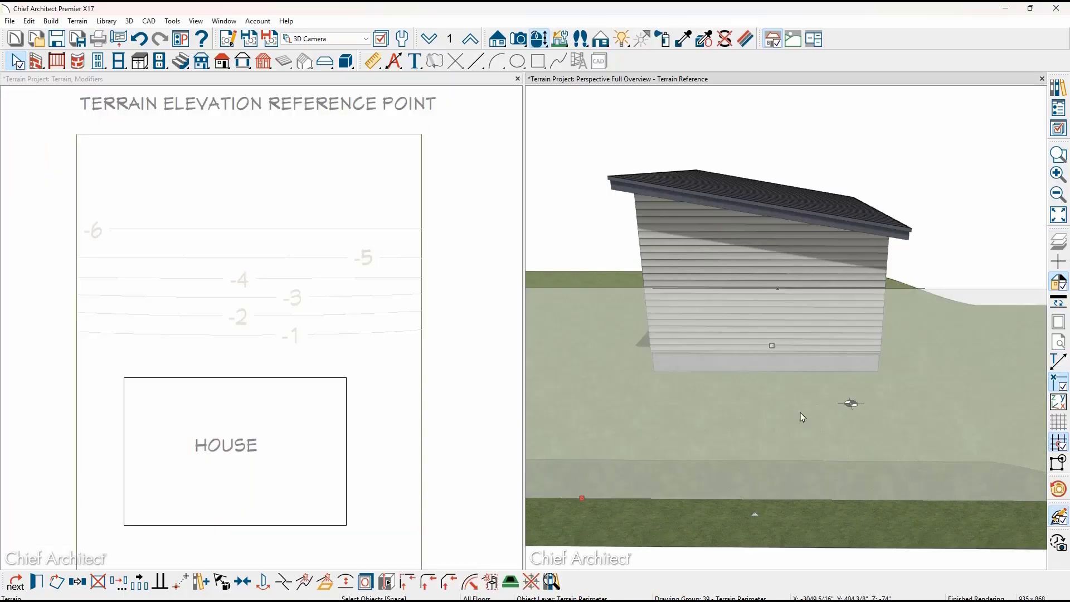
drag(850, 403, 686, 401)
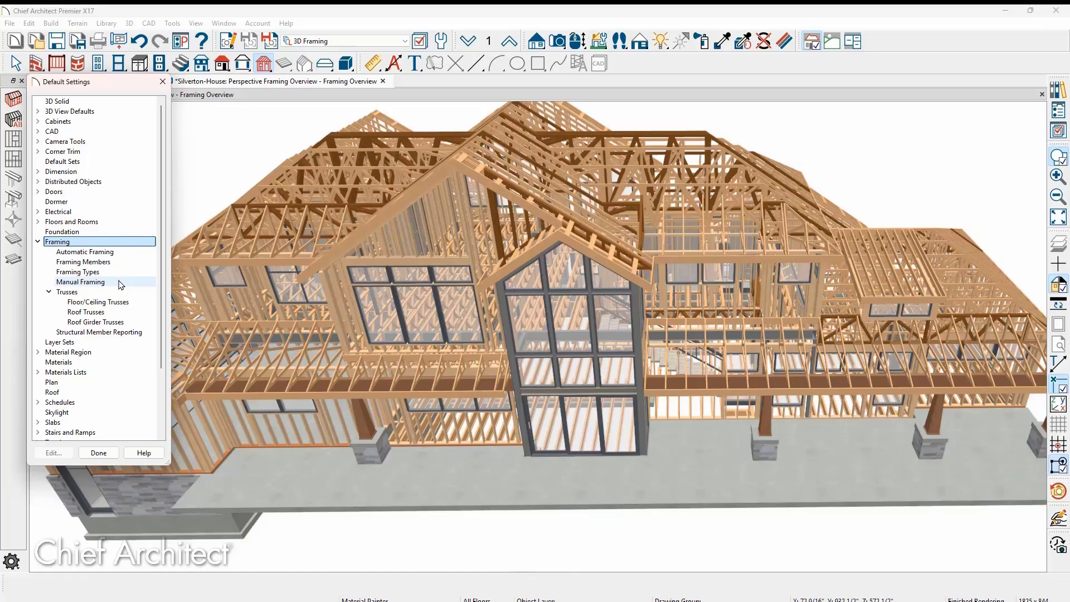
Review the stud construction choices in the Automatic Framing wall defaults and open the Wall Framing member's defaults.
click(122, 255)
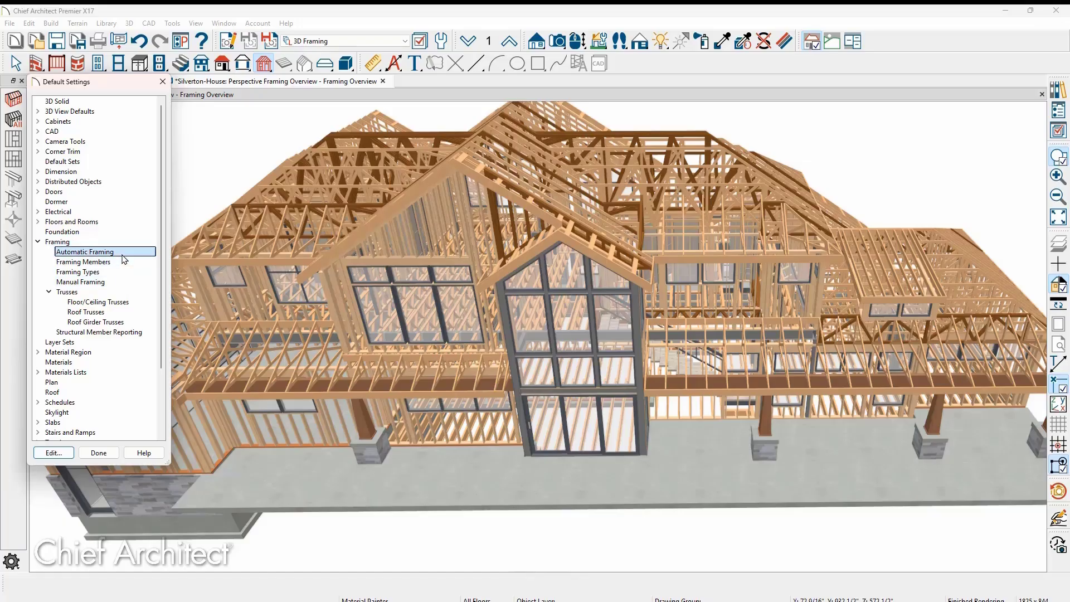
double_click(123, 256)
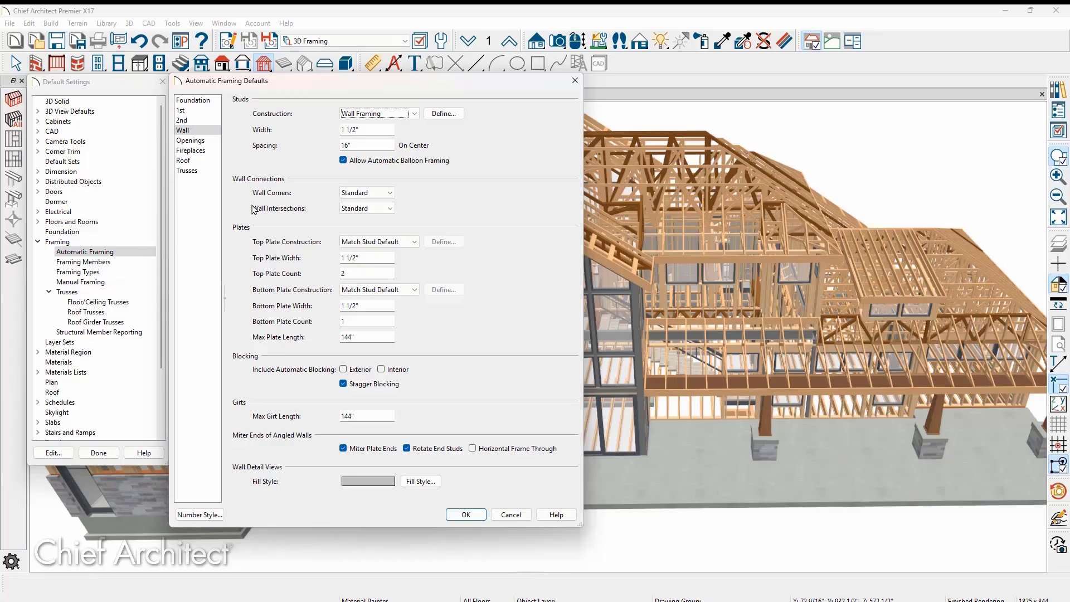
click(413, 114)
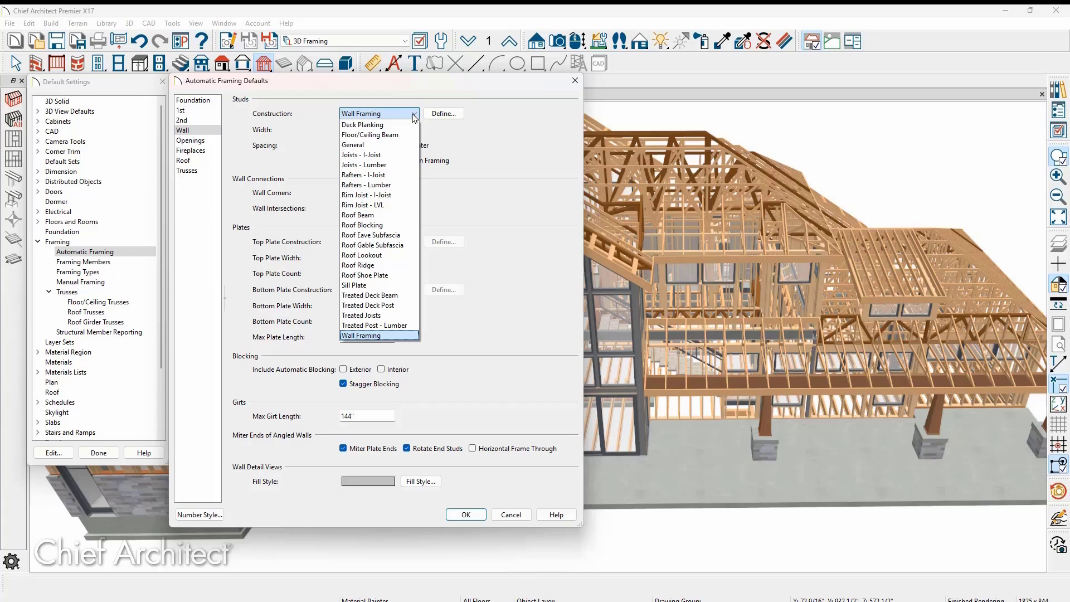
click(414, 115)
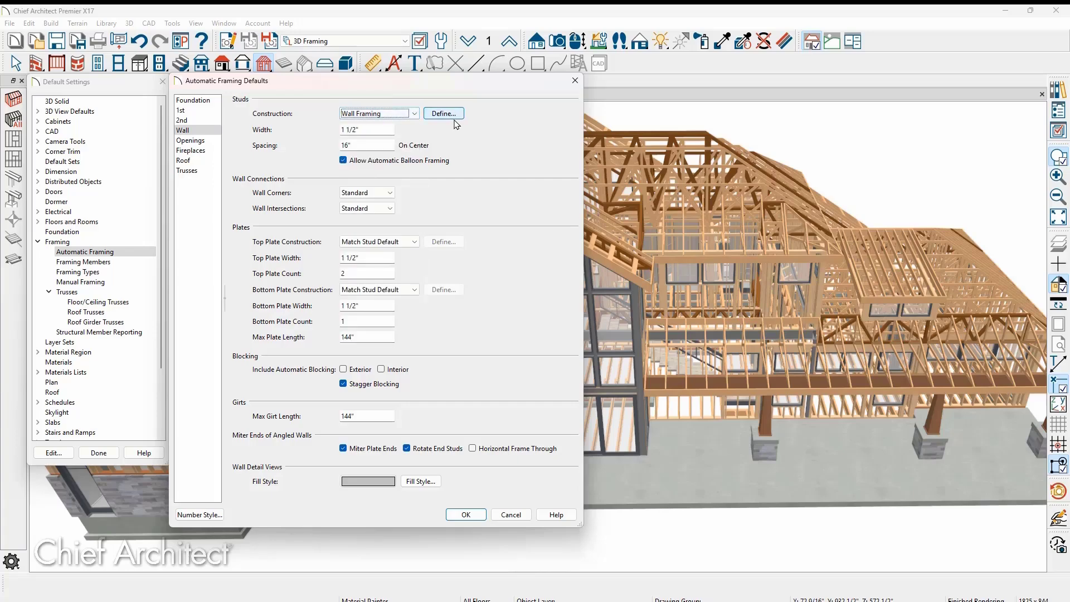
click(443, 114)
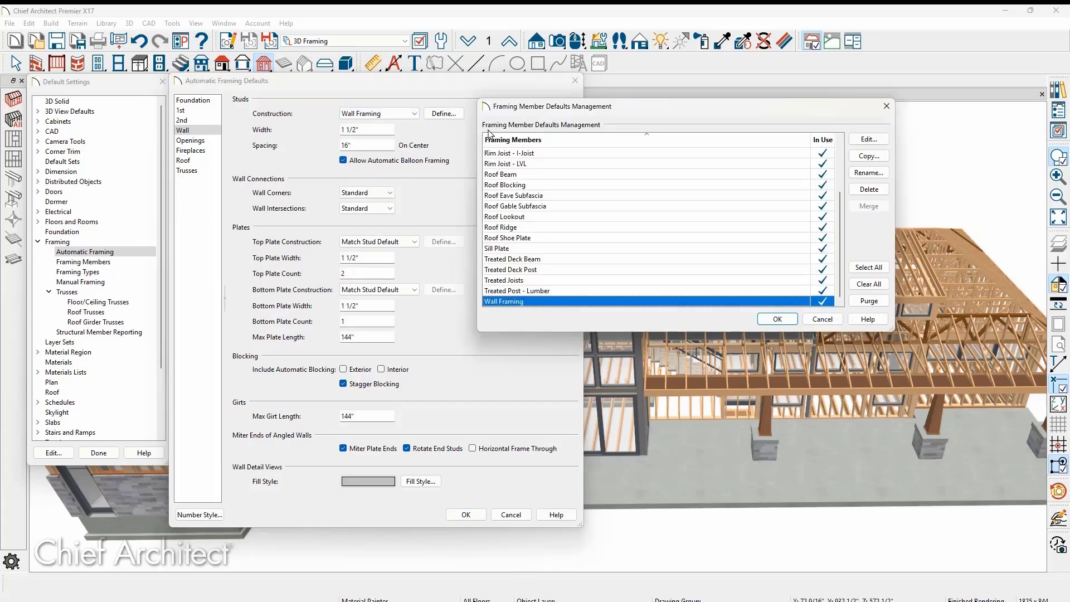
double_click(557, 302)
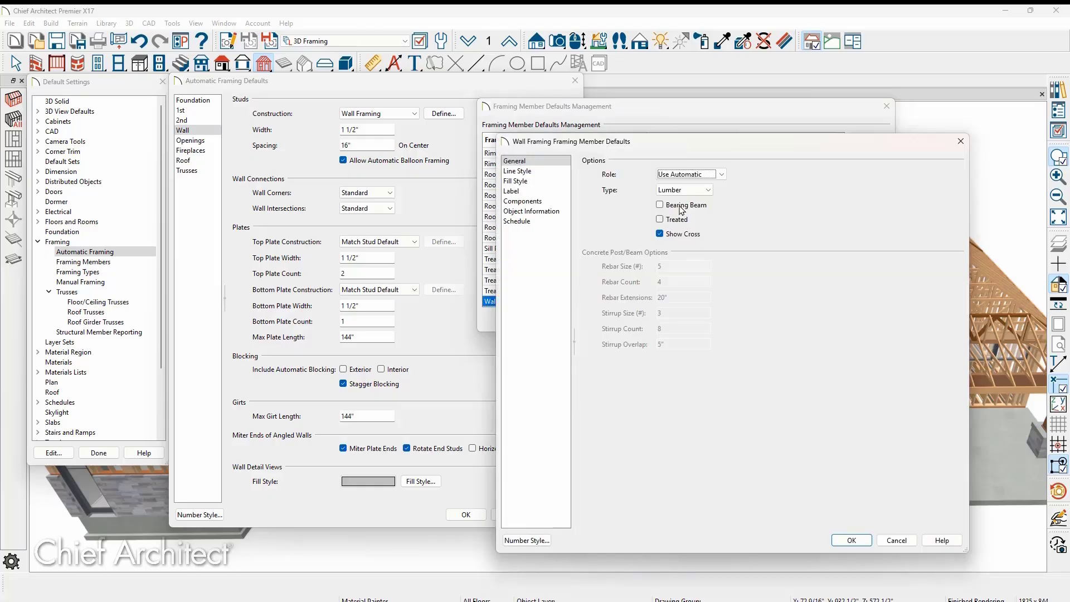
Examine the available Role and Type options for the Wall Framing member without changing them.
click(722, 175)
drag(721, 202, 728, 293)
click(750, 229)
click(709, 192)
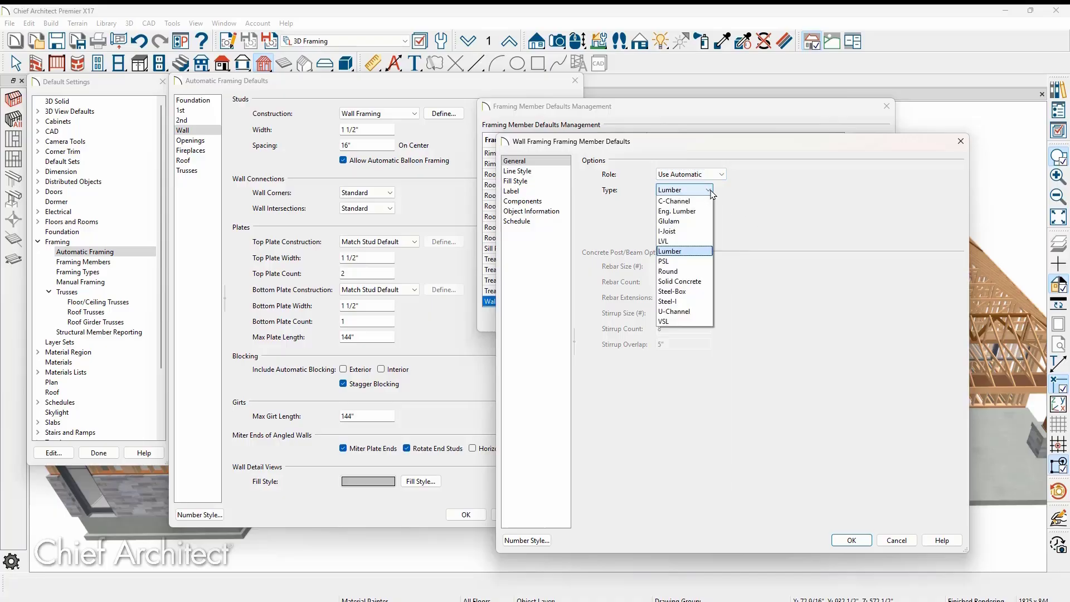
click(709, 192)
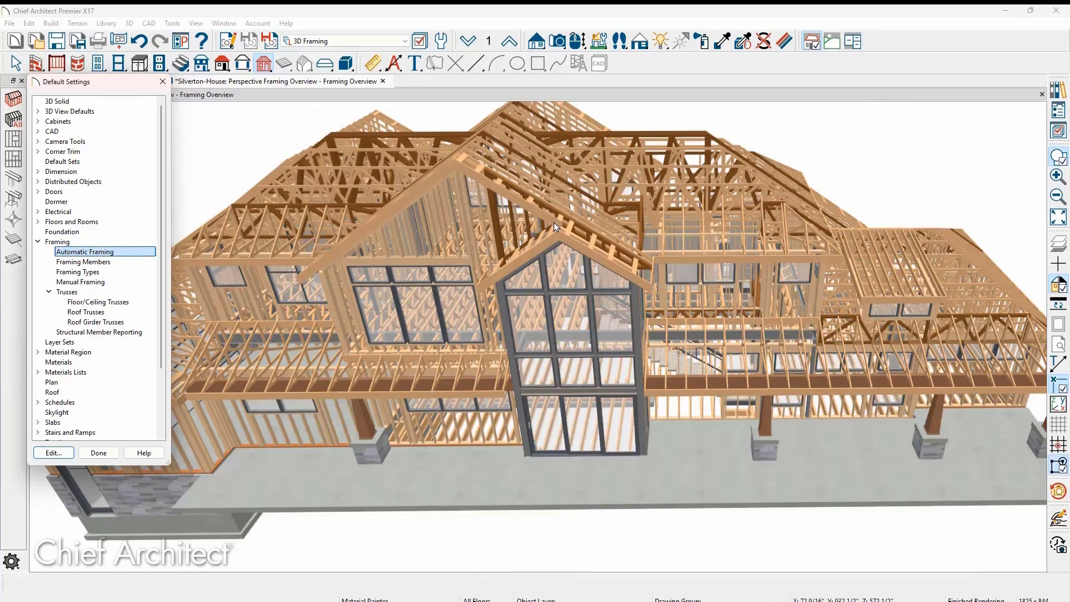
Review the general construction choices in the Manual Framing defaults and open the Floor/Ceiling Trusses defaults.
click(148, 283)
double_click(148, 283)
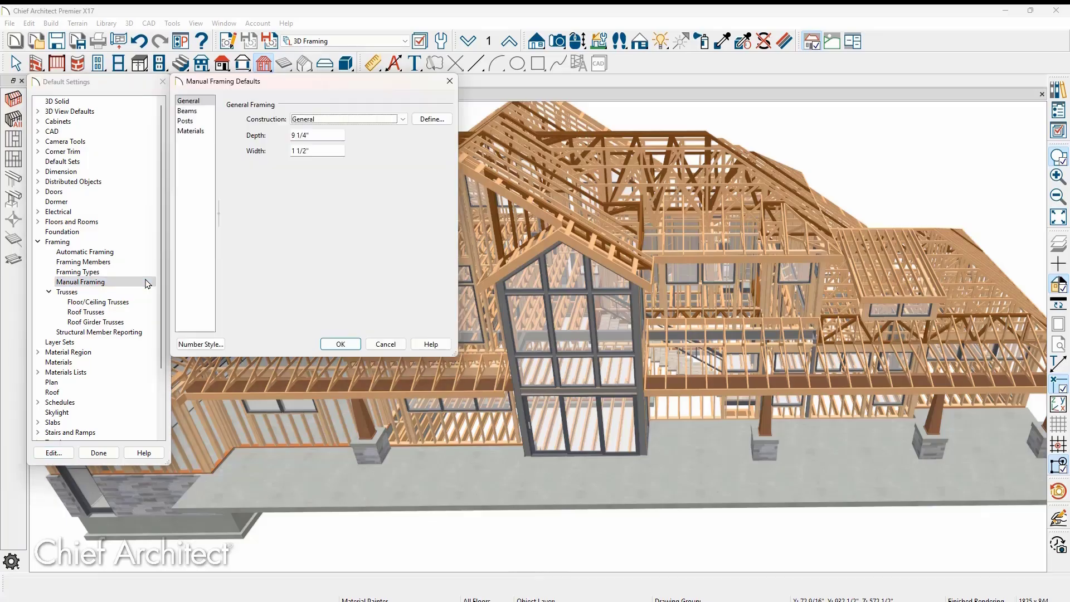
click(402, 120)
click(404, 119)
key(Escape)
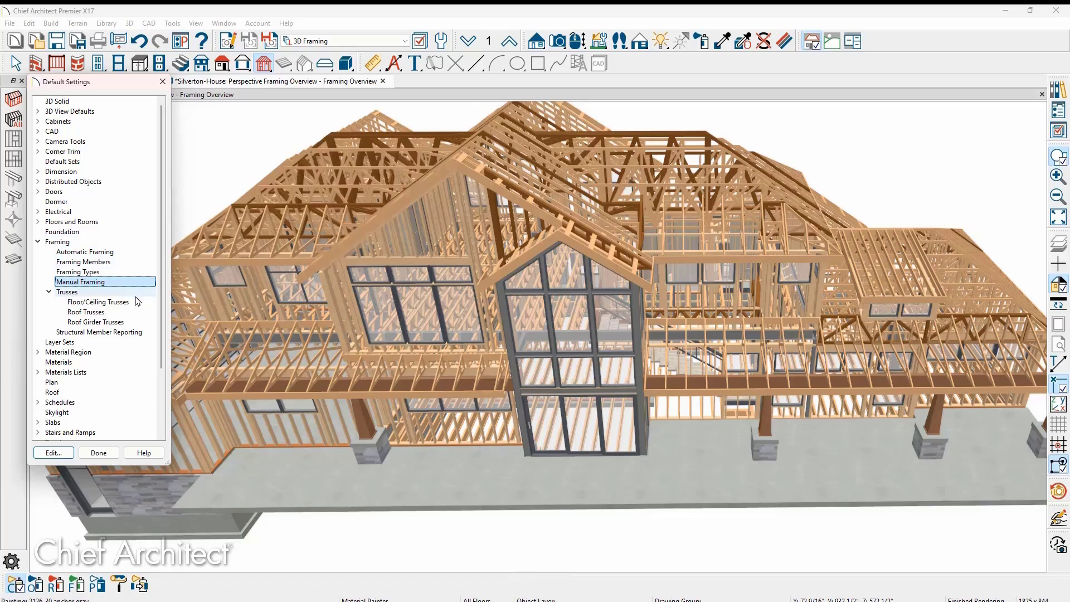
click(140, 305)
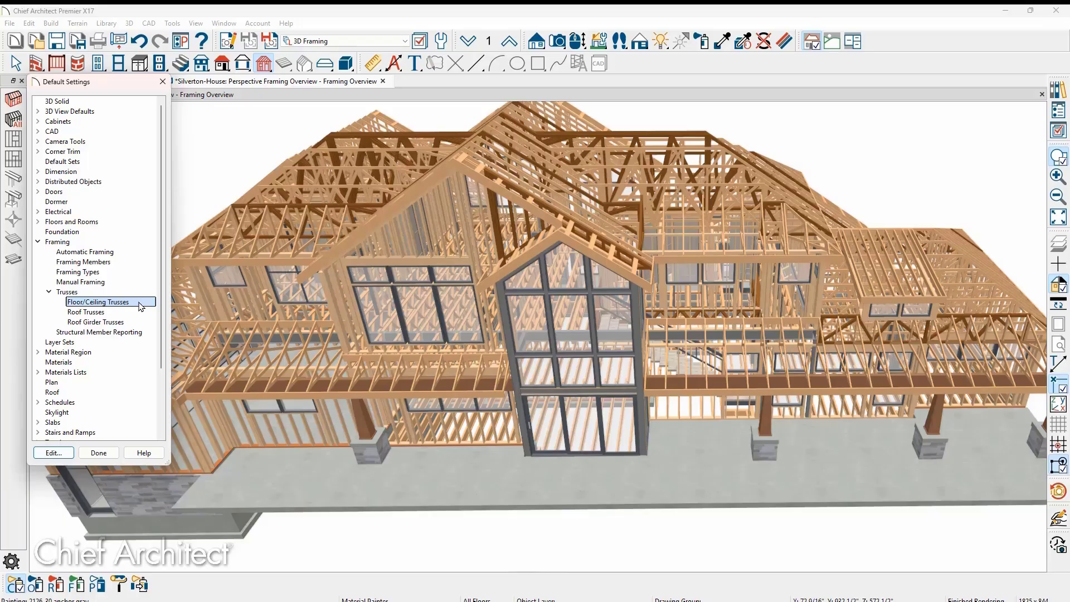
double_click(138, 305)
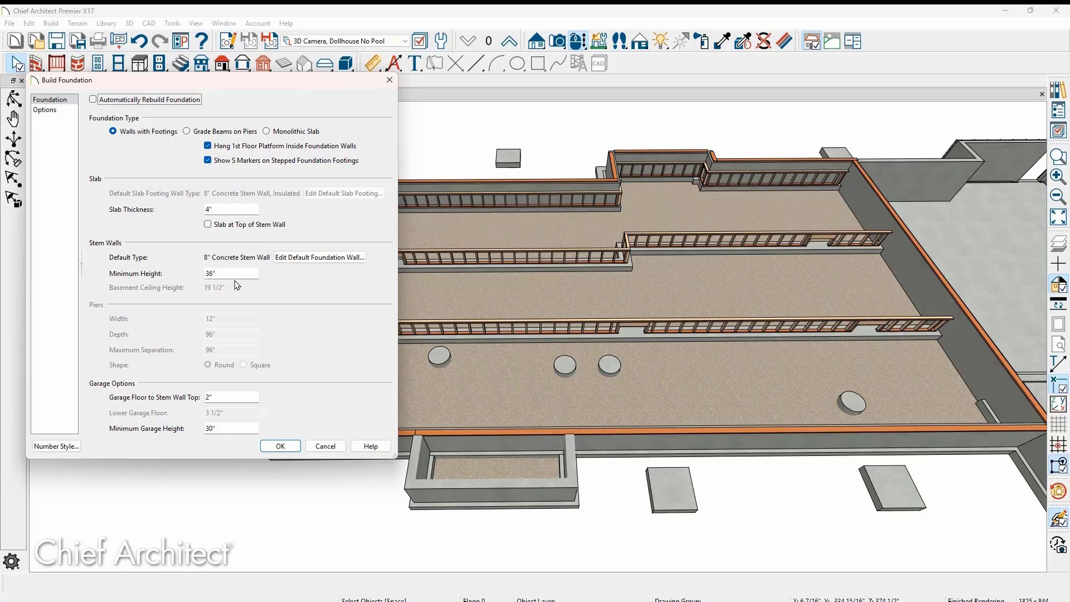
Close the Build Foundation settings and open the Sill Plate framing member defaults from a front foundation wall's specification.
key(Escape)
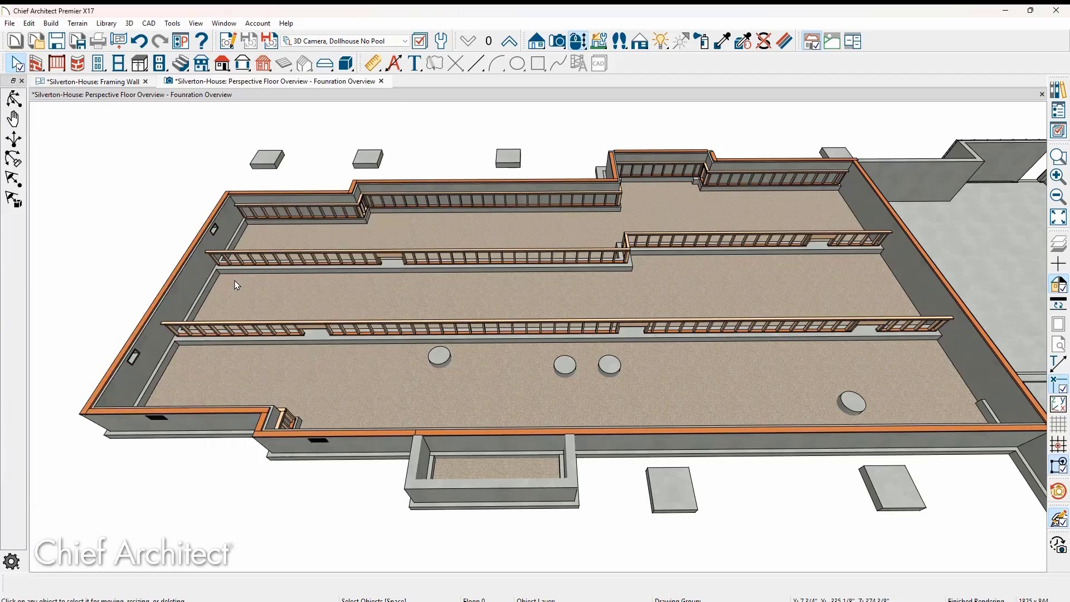
double_click(218, 417)
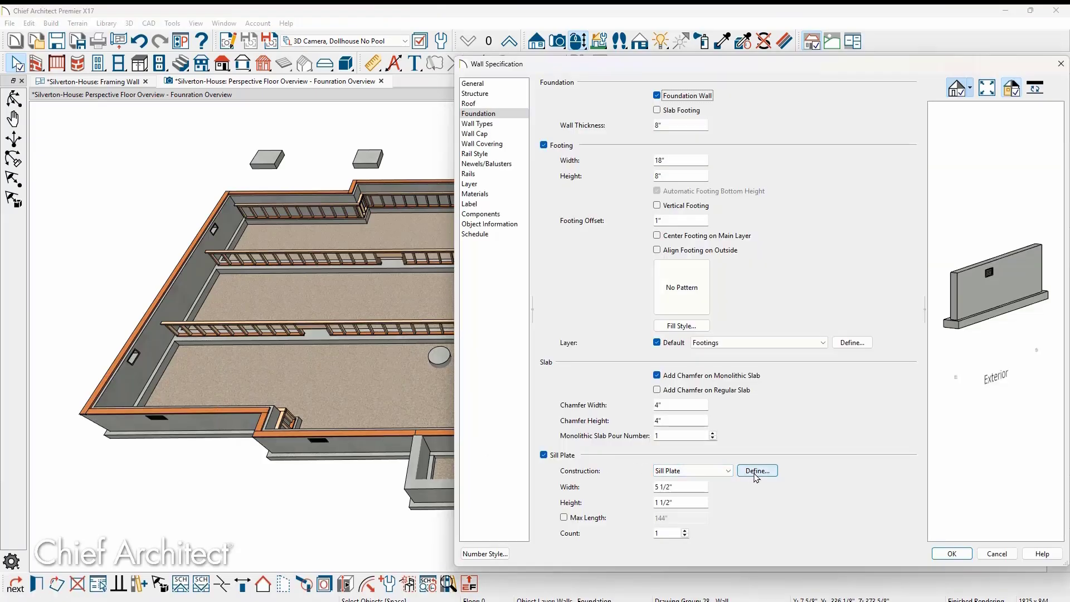
click(756, 472)
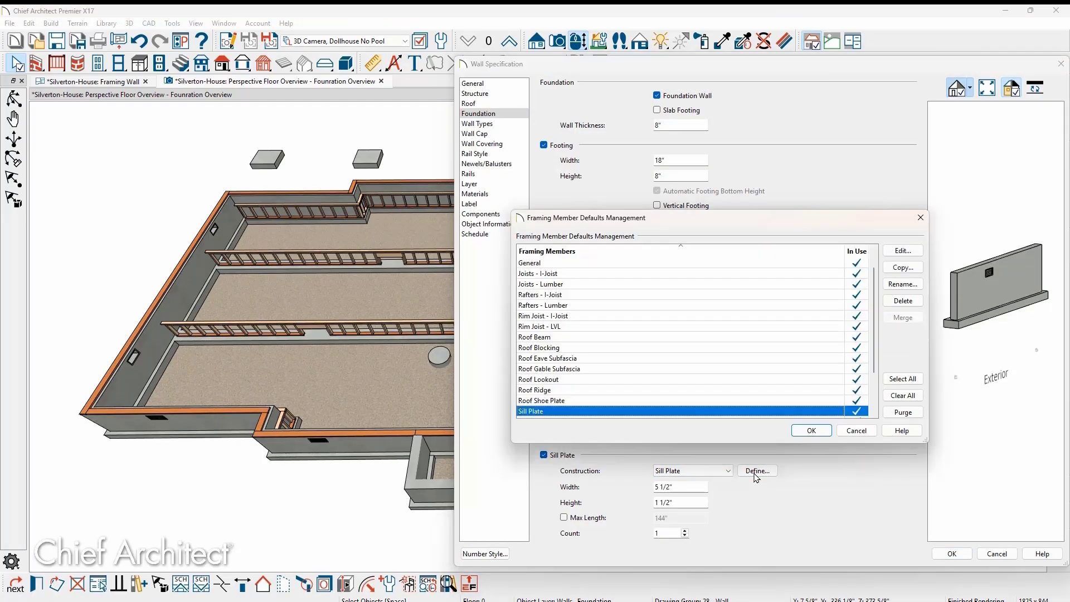
double_click(719, 415)
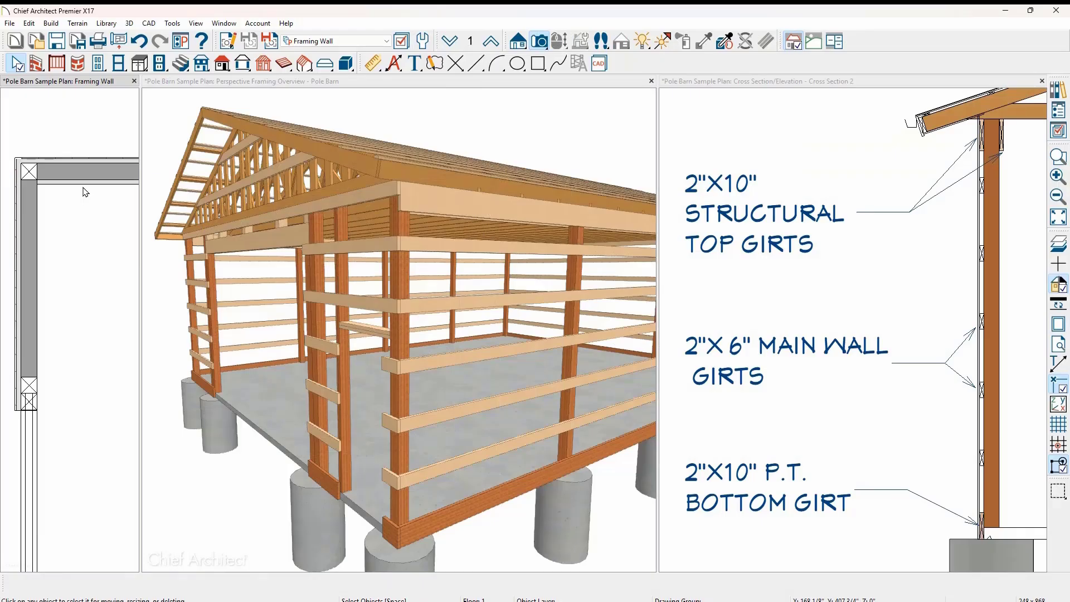
Open the wall type definition of the upper pole barn wall and select its exterior Fir Framing layer.
click(83, 179)
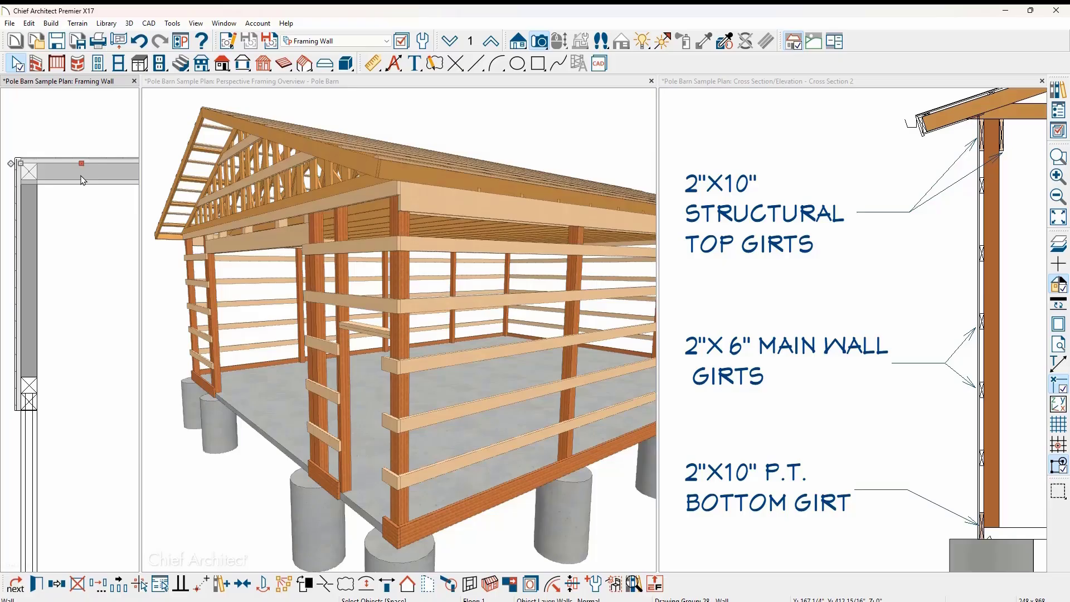
double_click(82, 179)
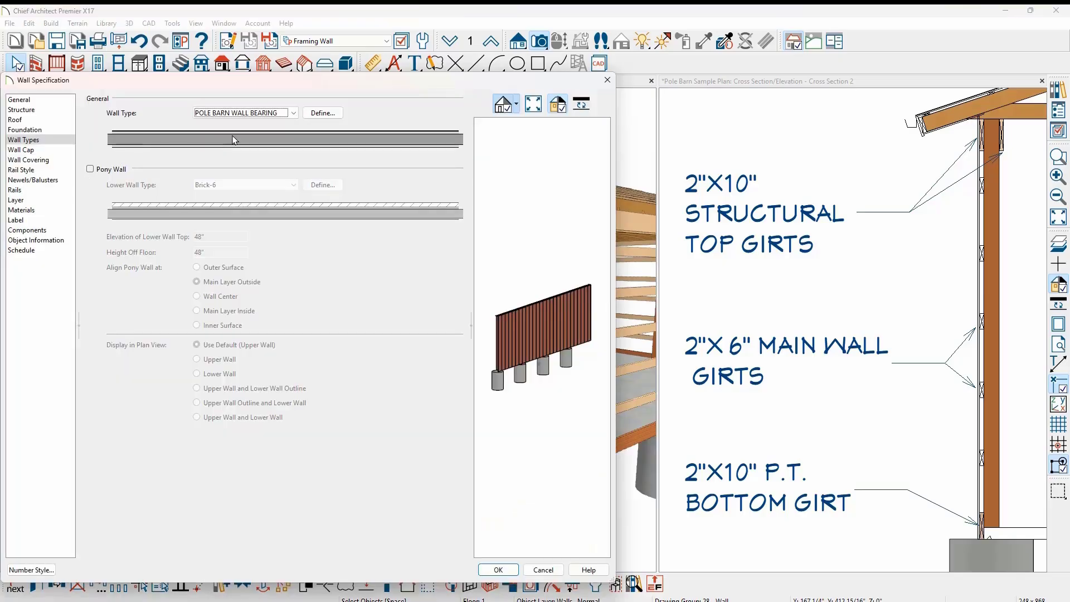
click(307, 115)
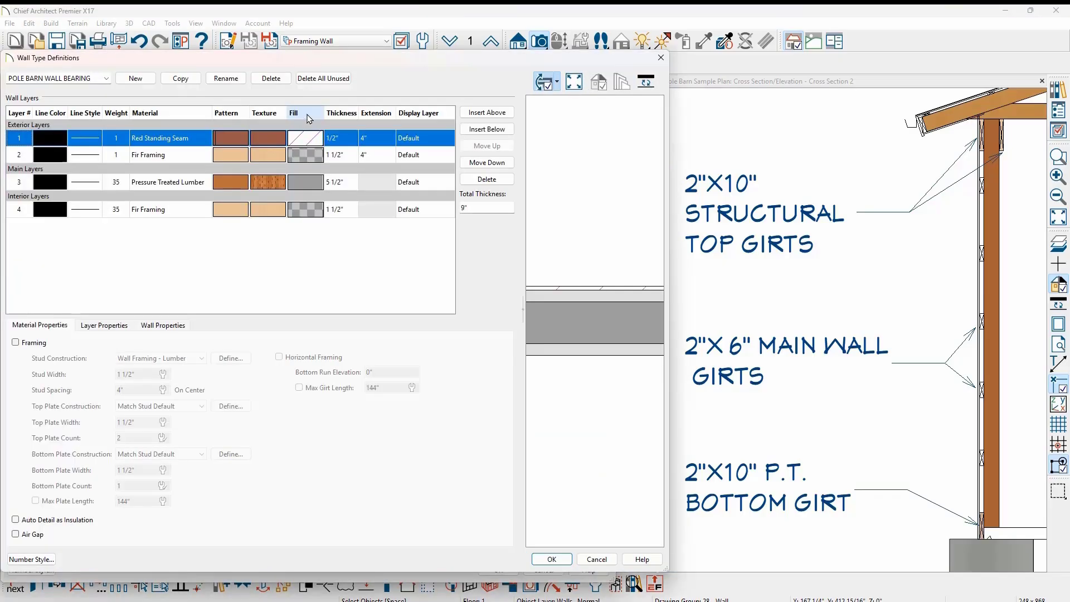
click(199, 157)
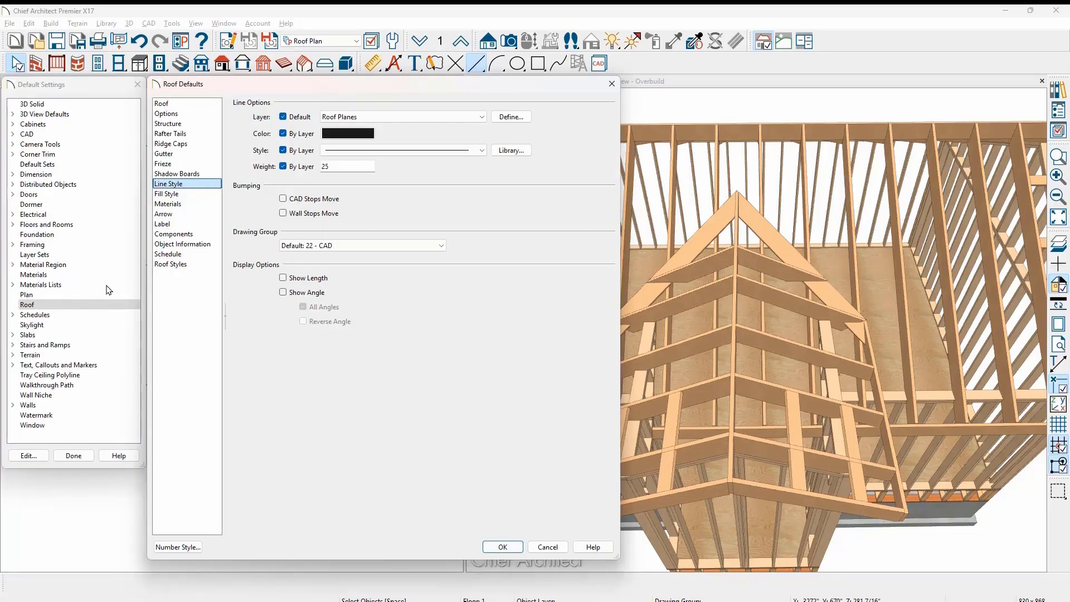
Examine the fill style and label settings in the Roof Defaults.
click(198, 195)
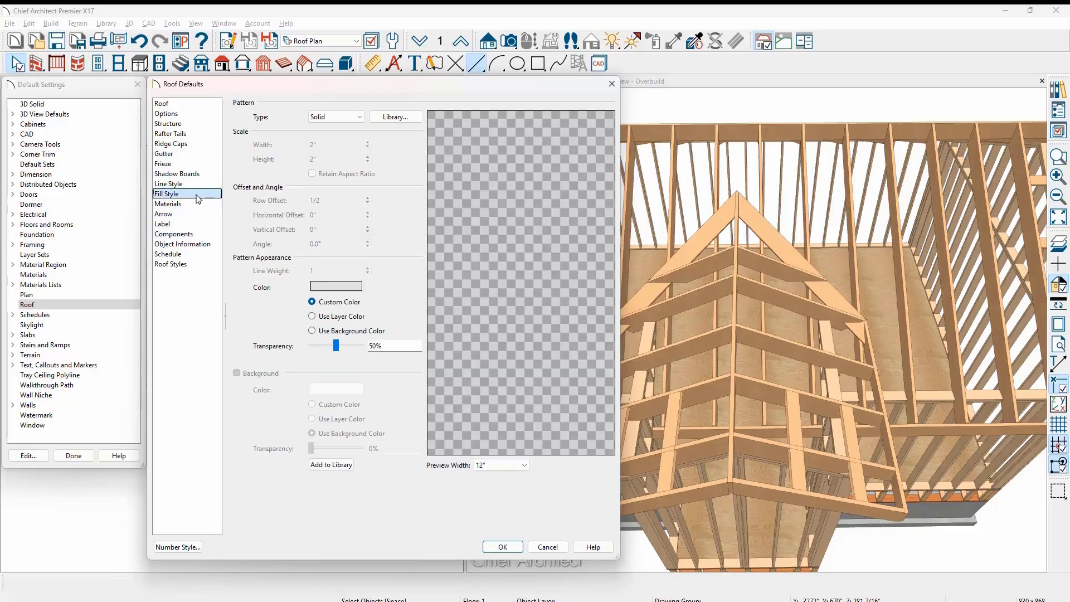
click(187, 224)
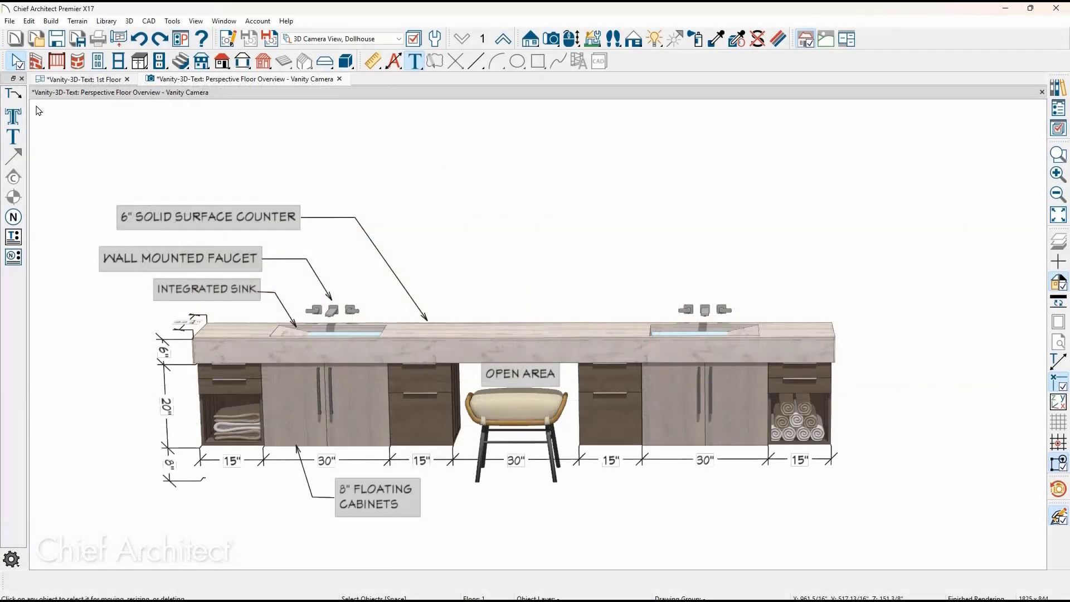
Add a leader line with the text "2 DRAWER BANK" pointing to the rightmost vanity cabinet's drawer, and check the text's position options.
click(17, 97)
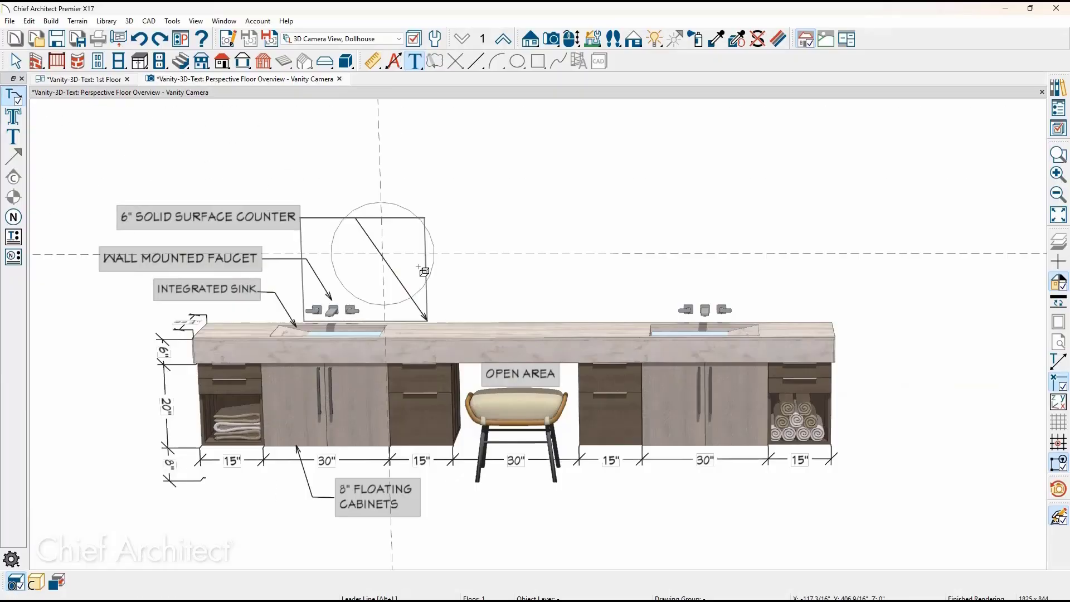
click(808, 383)
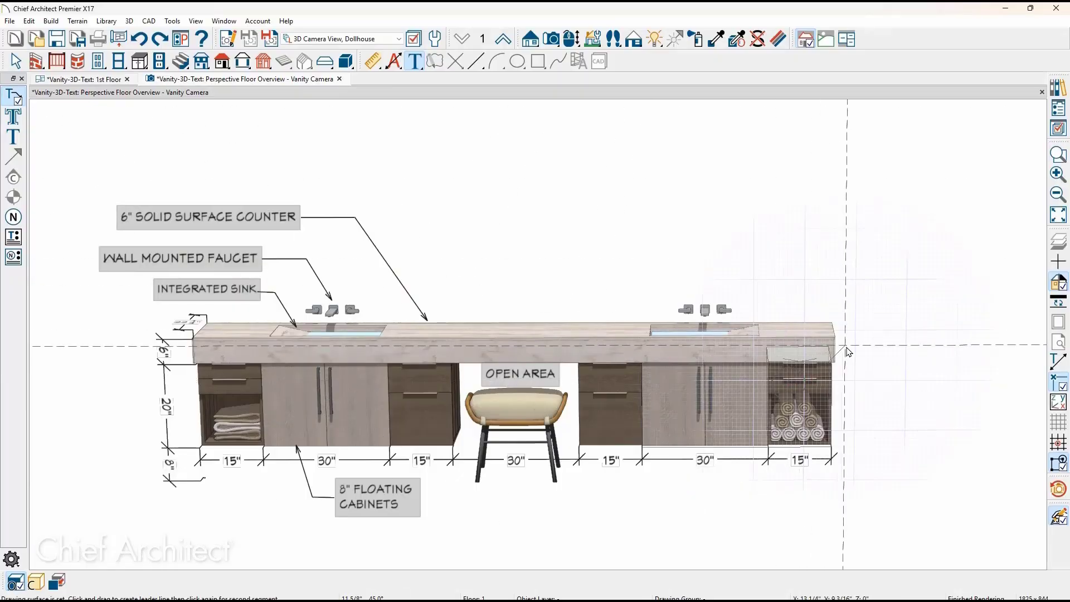
drag(808, 382, 844, 345)
double_click(868, 347)
text(2 DRAWER BANK)
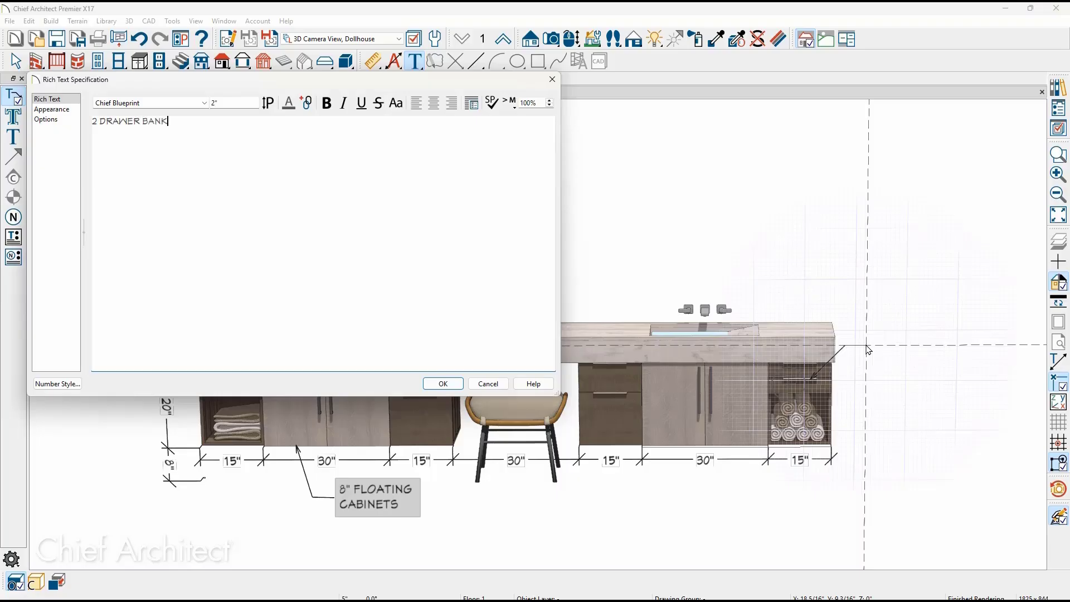
click(45, 119)
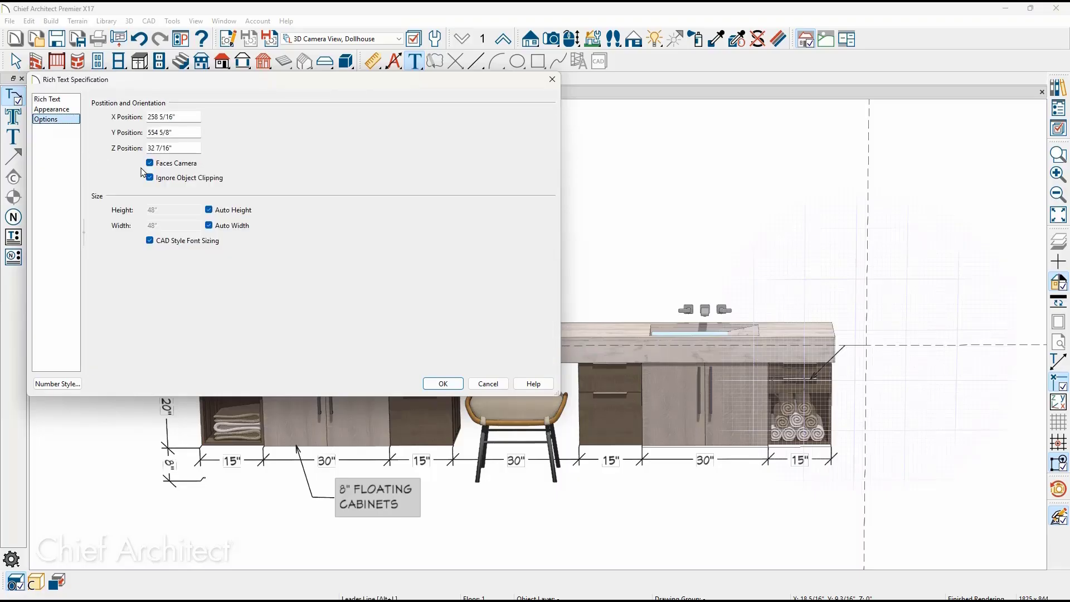
key(Return)
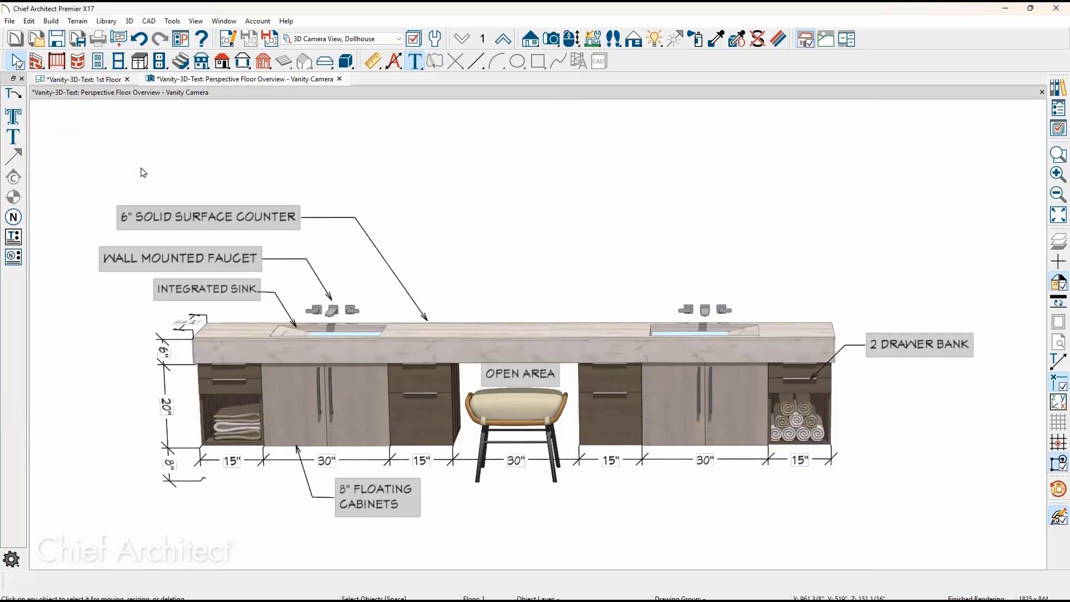
Select the "2 DRAWER BANK" text to examine its 3D edit handles, and deselect it.
click(972, 346)
click(985, 345)
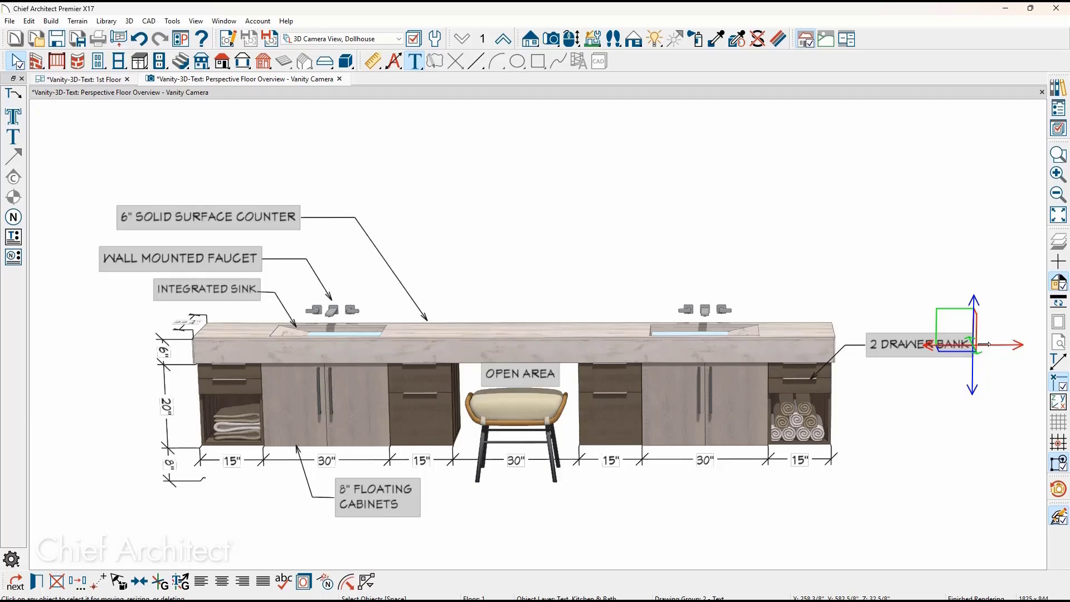
key(Escape)
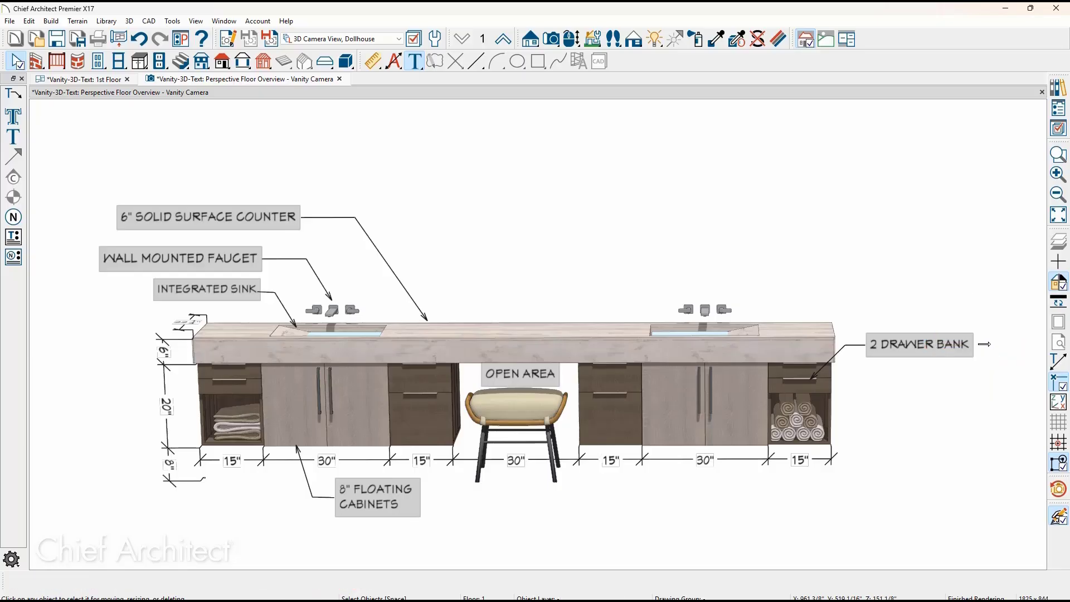
Turn on display of the "Cabinets, Labels" layer in the vanity camera view through the rightmost base cabinet's layer properties.
click(823, 392)
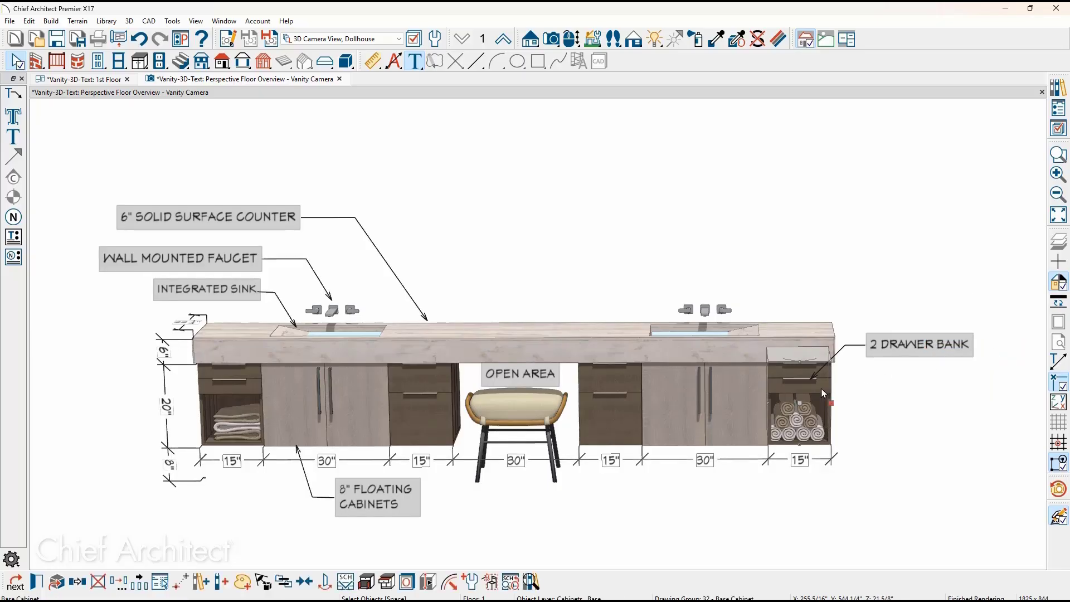
click(406, 581)
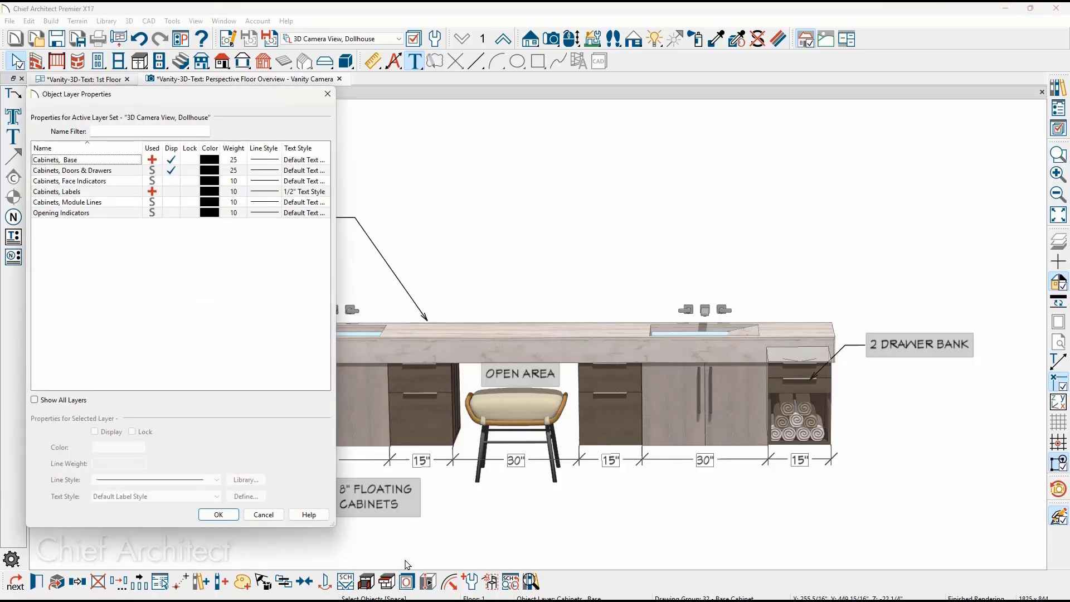
click(166, 192)
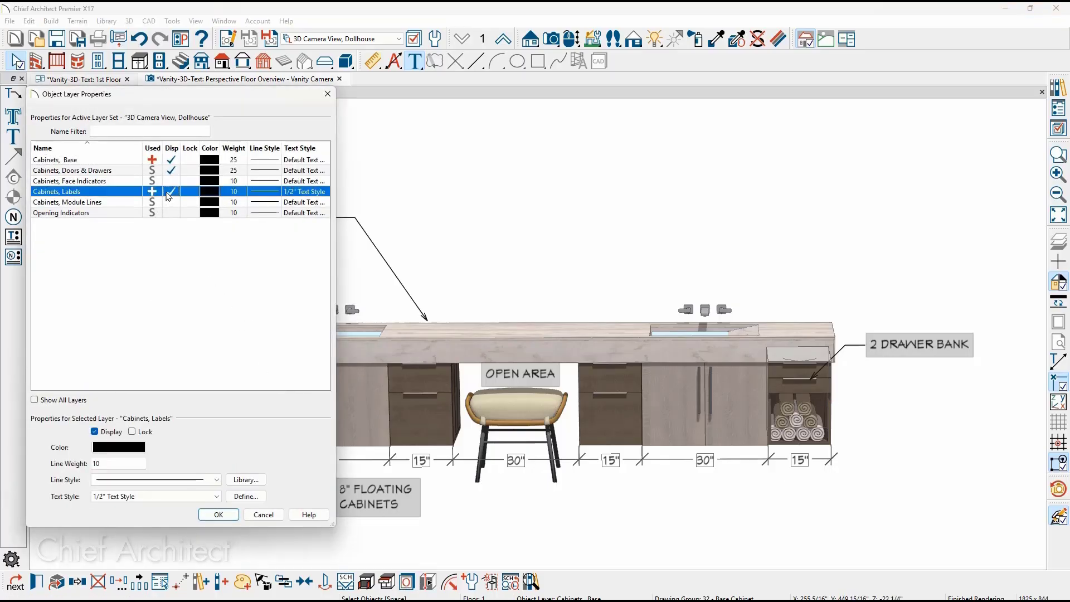
key(Return)
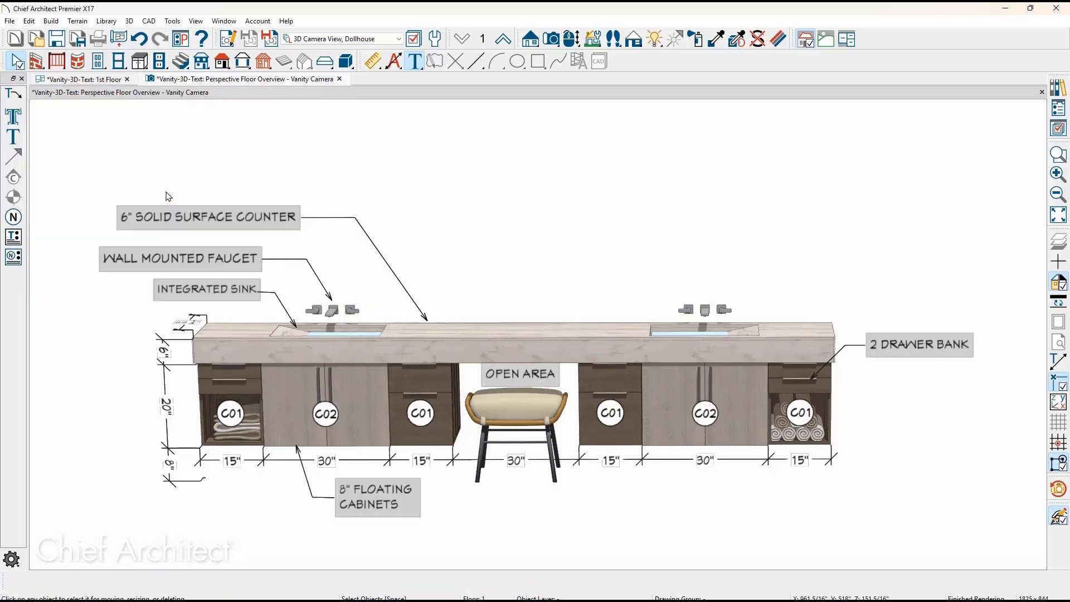
mouse_move(166, 192)
middle_down()
mouse_move(182, 226)
mouse_move(158, 192)
middle_up()
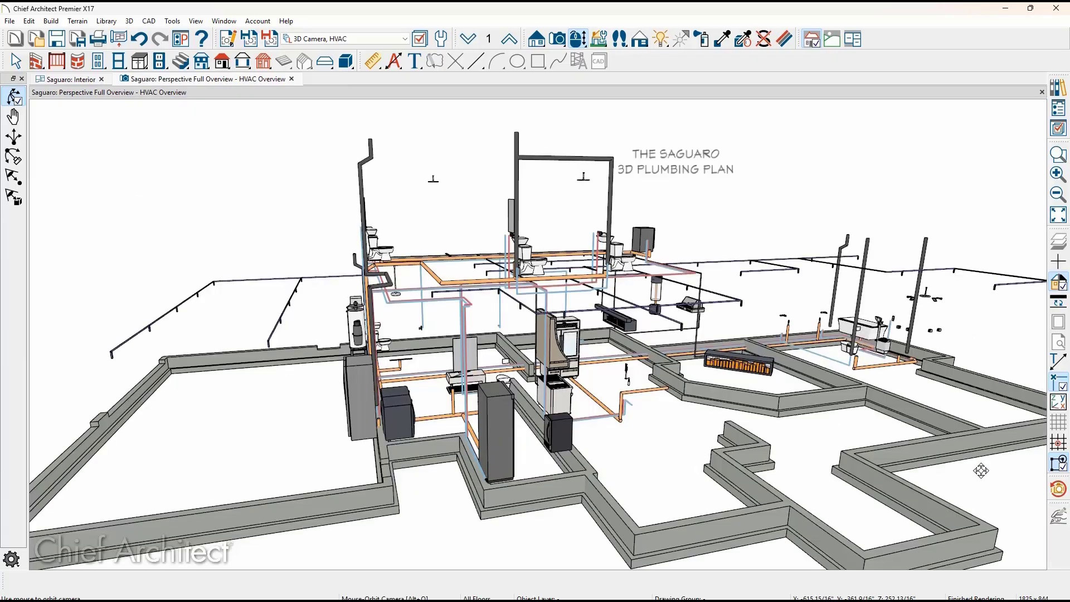
Orbit around the Saguaro 3D plumbing plan to examine its pipes and fixtures from another angle.
drag(807, 454, 891, 455)
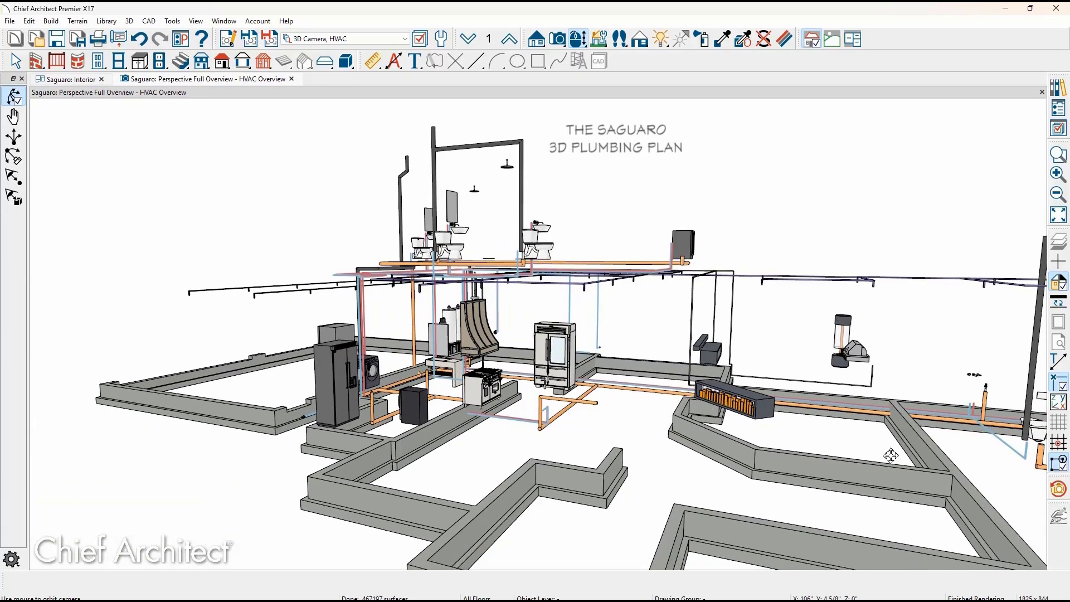
Stretch the open end of the orange waste pipe in front of the refrigerator in the 3D plumbing plan.
scroll(611, 393, up, 5)
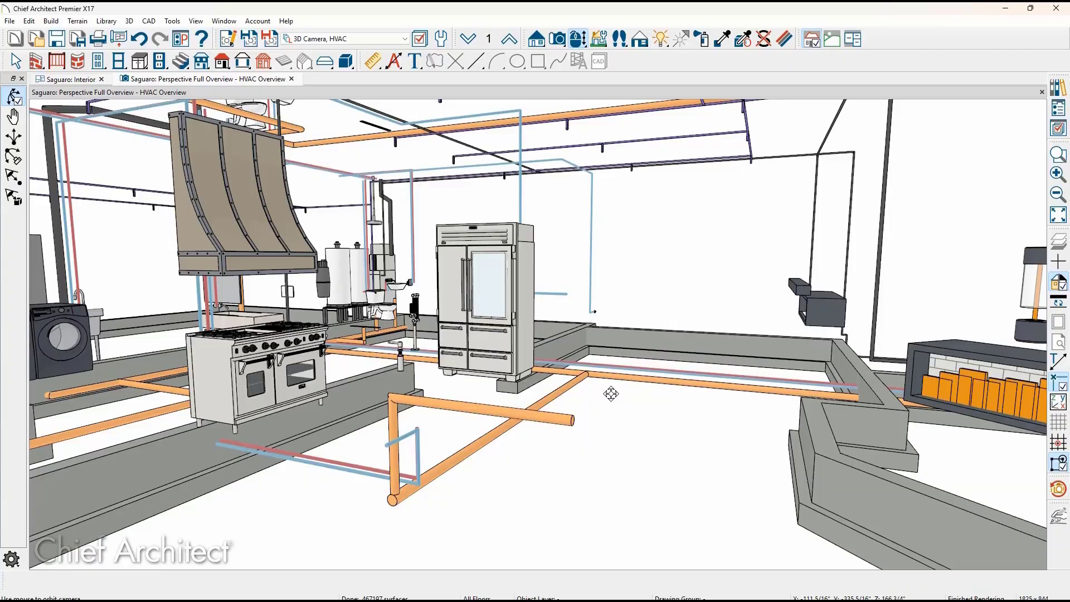
key(space)
click(559, 418)
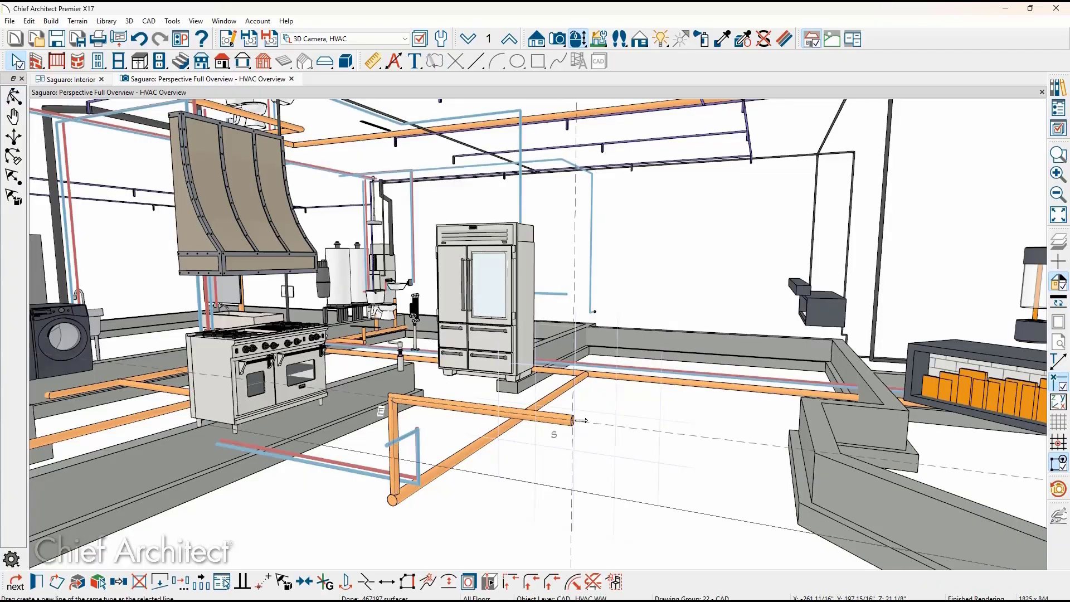
mouse_move(581, 420)
mouse_down()
mouse_move(573, 342)
mouse_move(642, 346)
mouse_up()
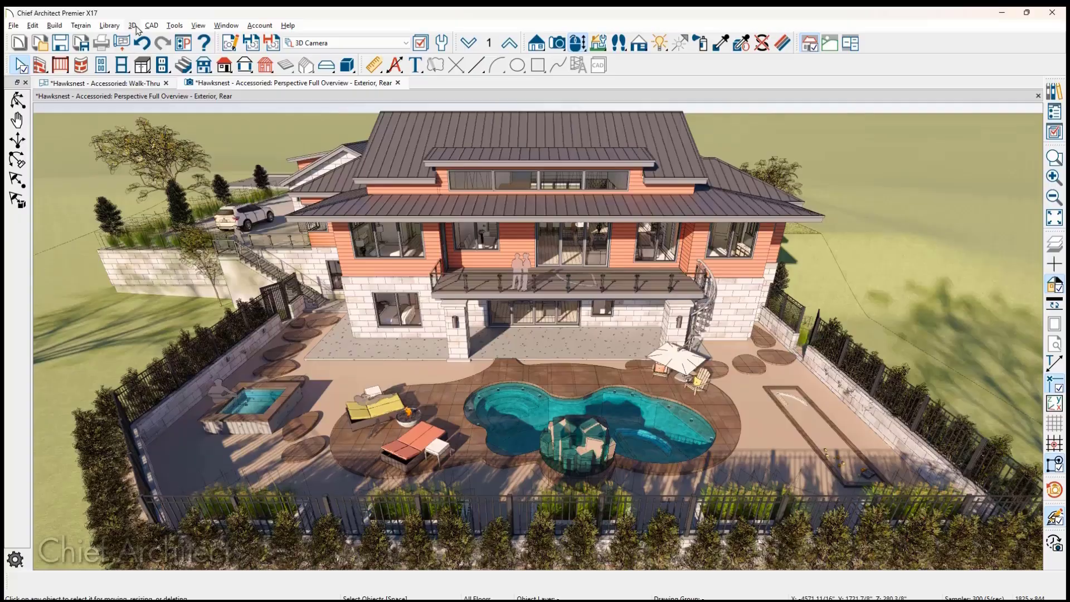
Create a stationary walkthrough from the rear exterior view of the Hawksnest house and turn on its Sun Time Overlay.
click(132, 25)
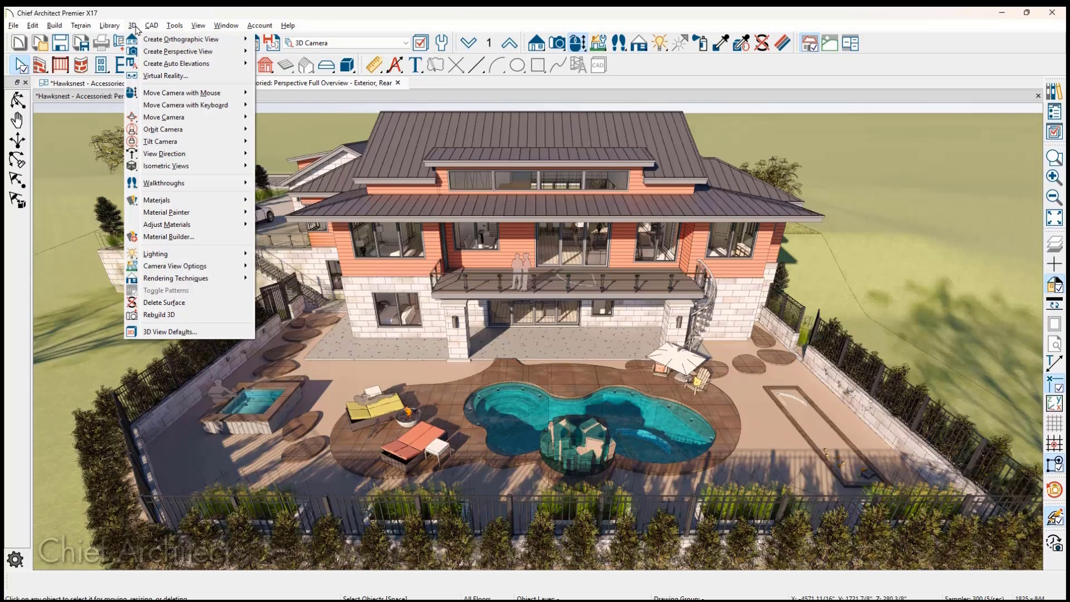
mouse_move(201, 183)
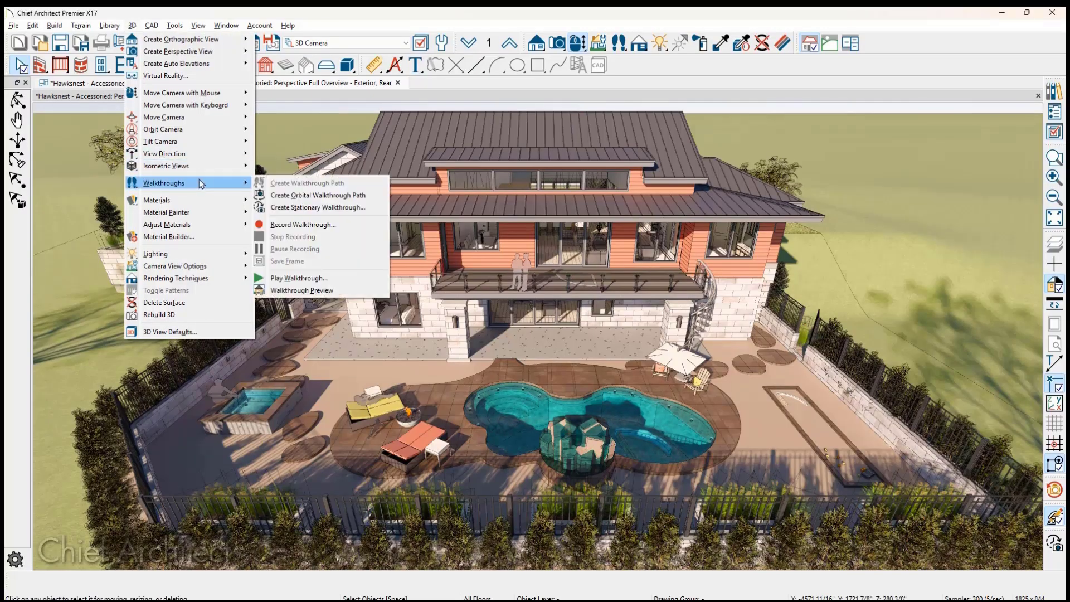
click(369, 207)
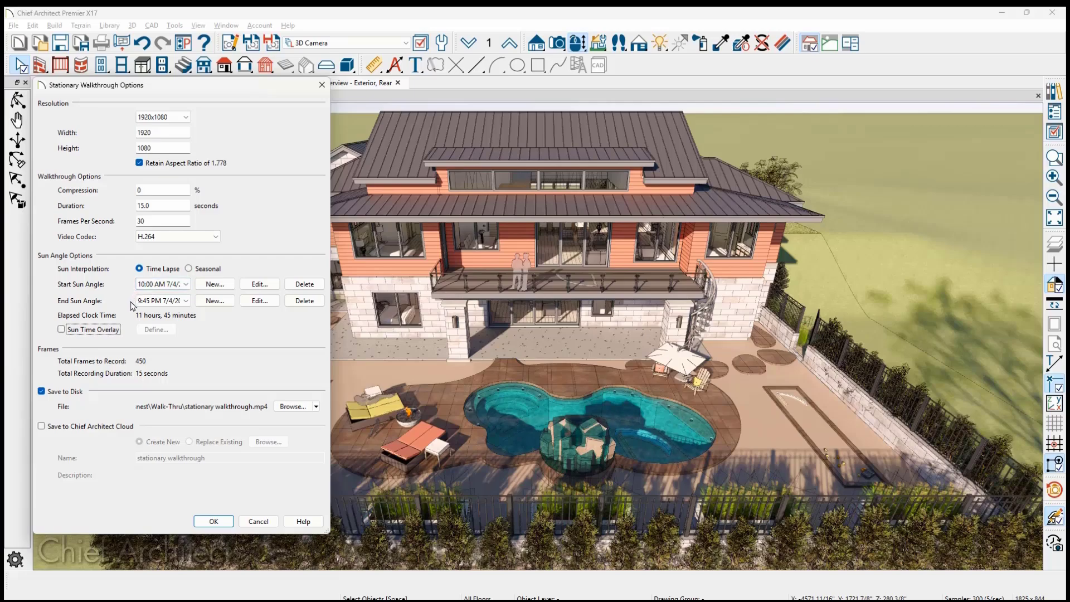
click(61, 330)
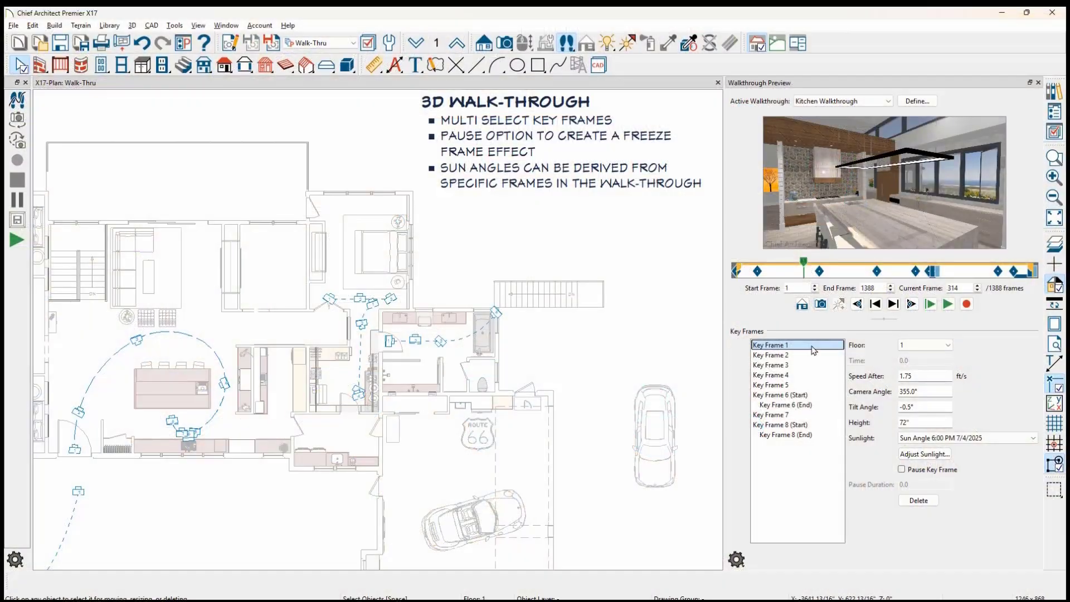
Set the camera height of Key Frames 1 to 3 of the Kitchen Walkthrough to 80, and select Key Frame 6 (Start).
drag(811, 347, 803, 366)
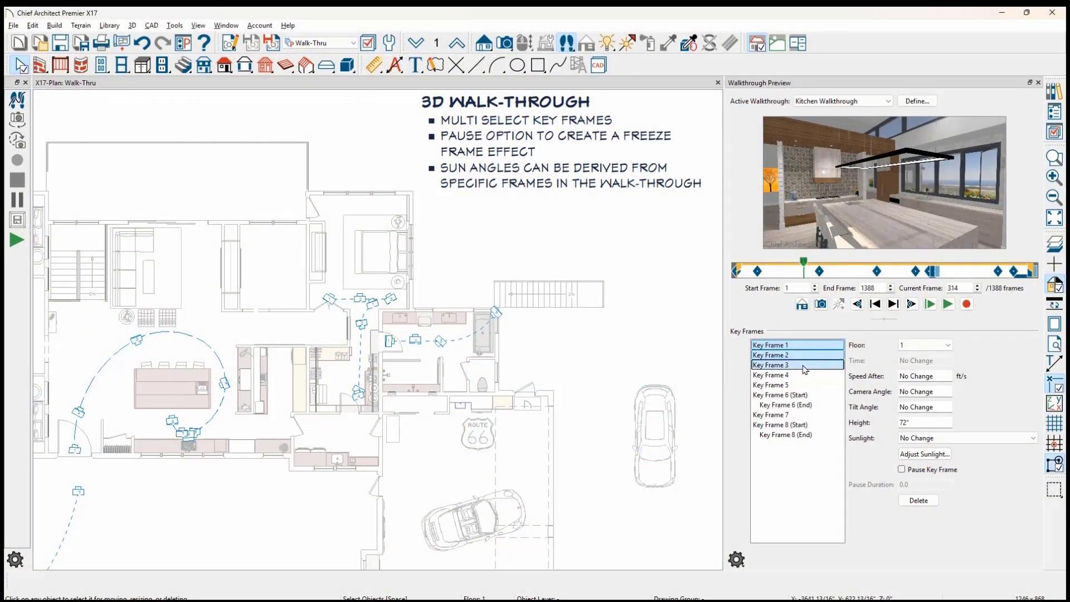
drag(922, 423, 885, 426)
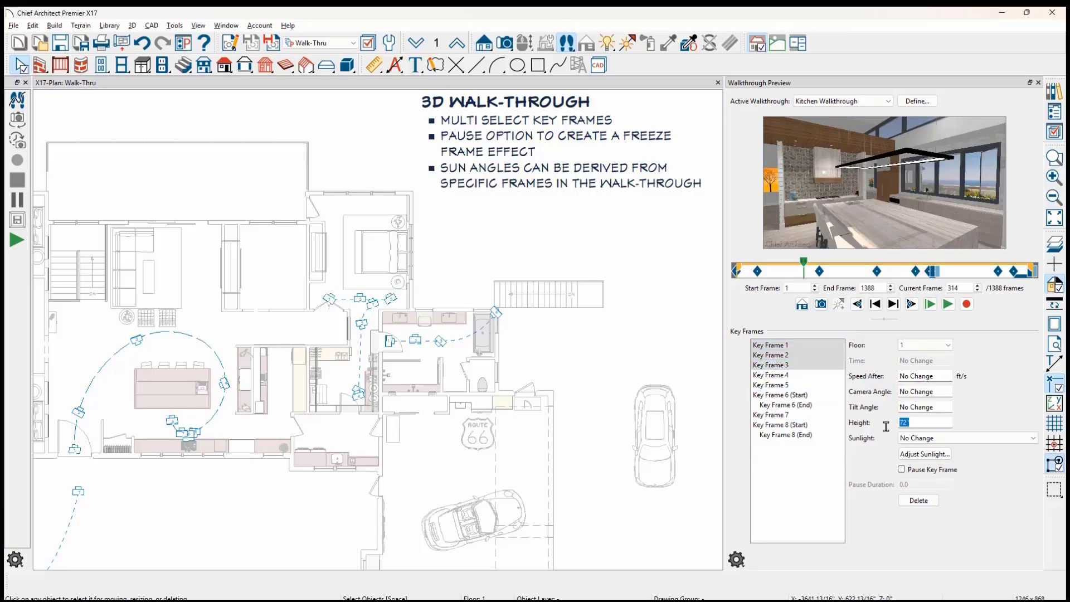
text(80)
click(814, 396)
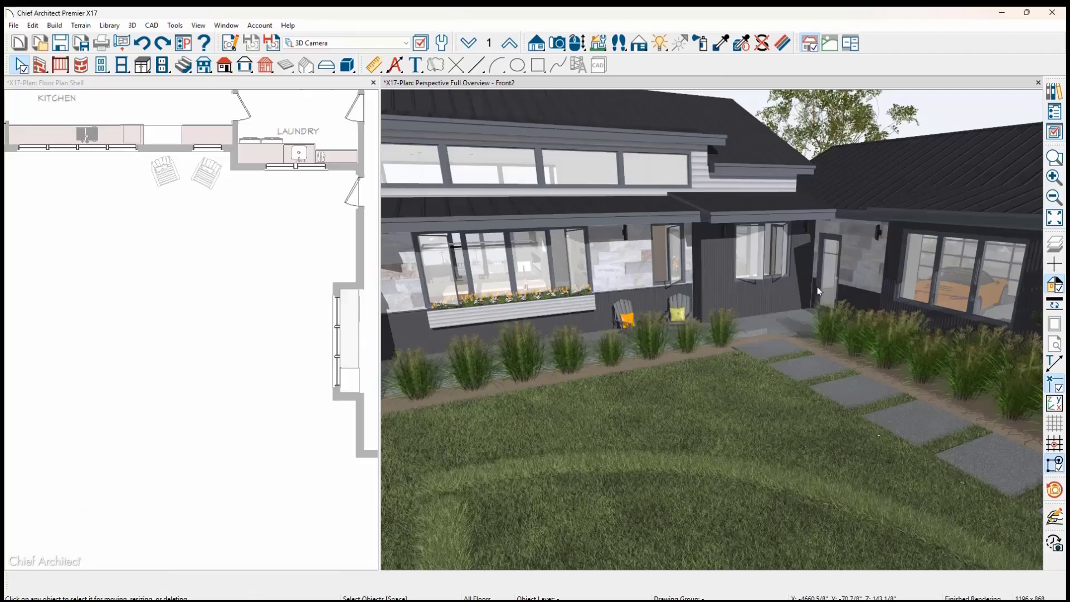
Show the selected garage windows opened in the 3D exterior view.
click(911, 280)
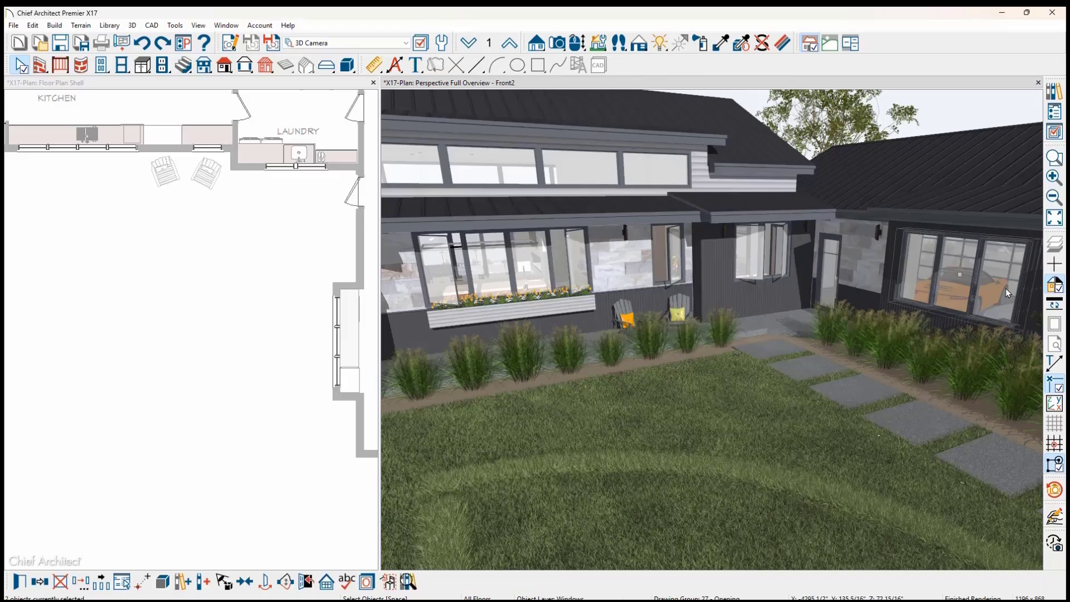
click(308, 581)
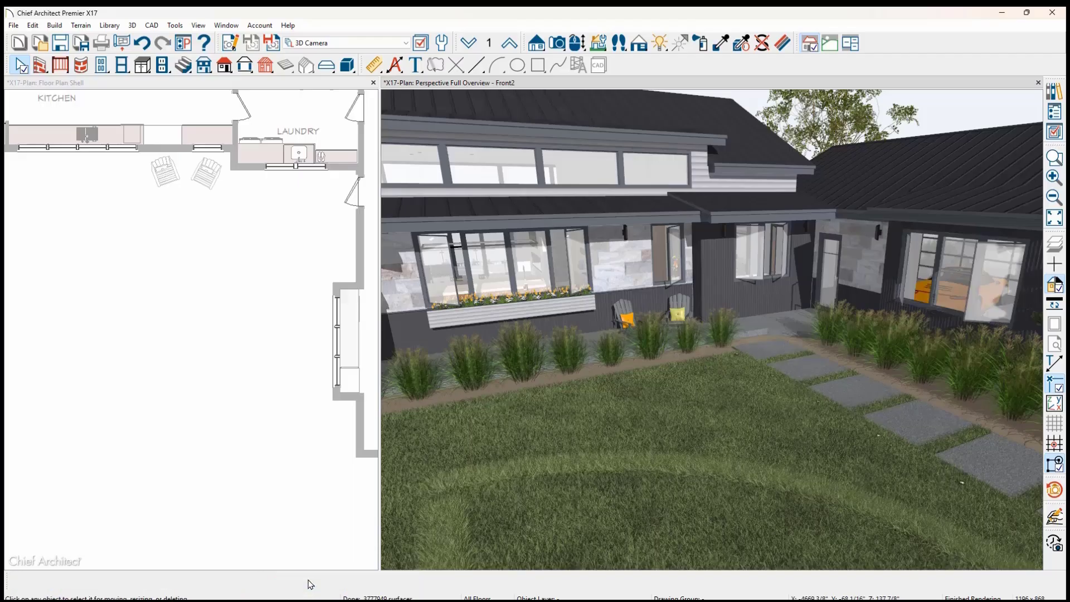
Turn on Show Open in 2D for the window behind the patio chairs in the floor plan, and check its swing angle.
double_click(214, 156)
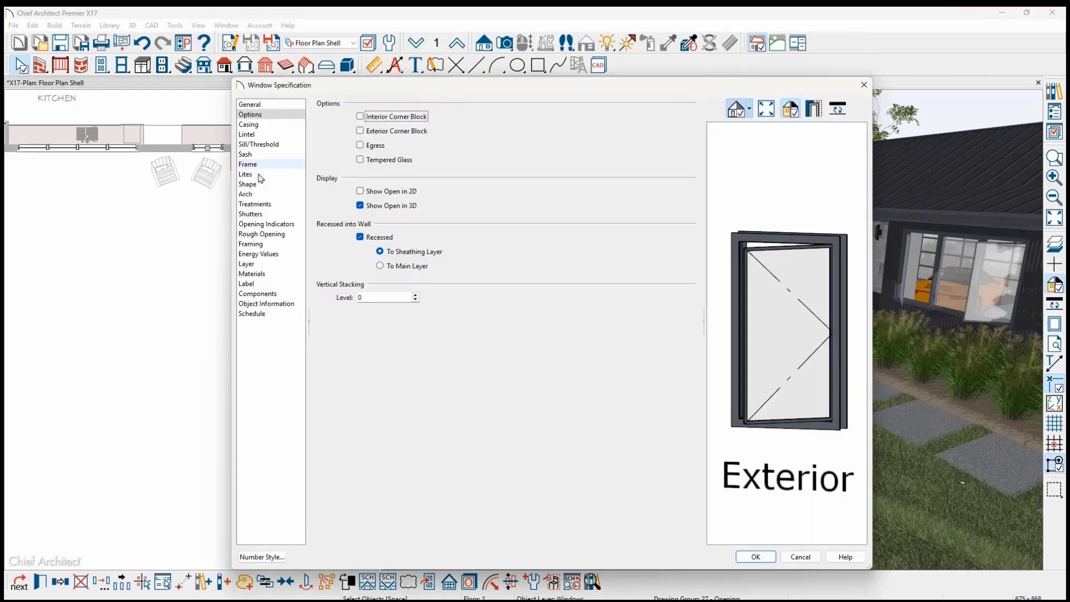
click(360, 193)
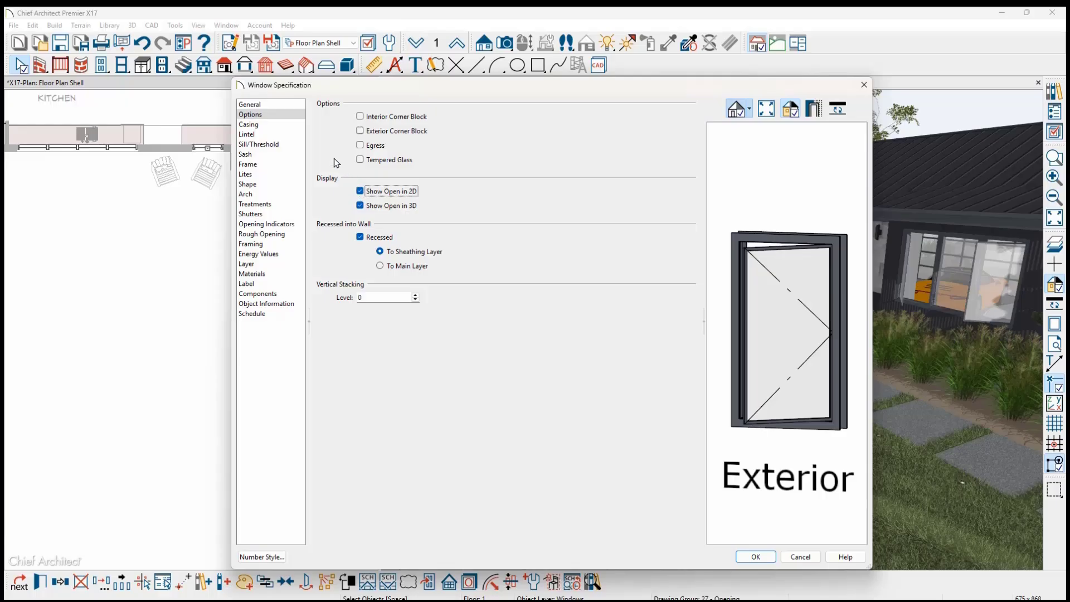
click(262, 104)
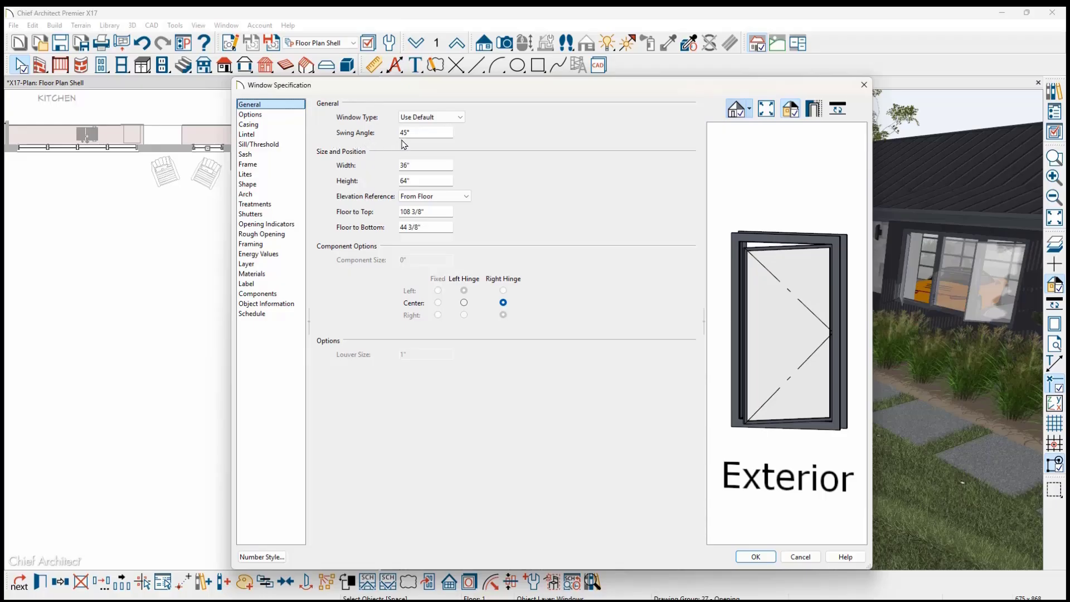
key(Return)
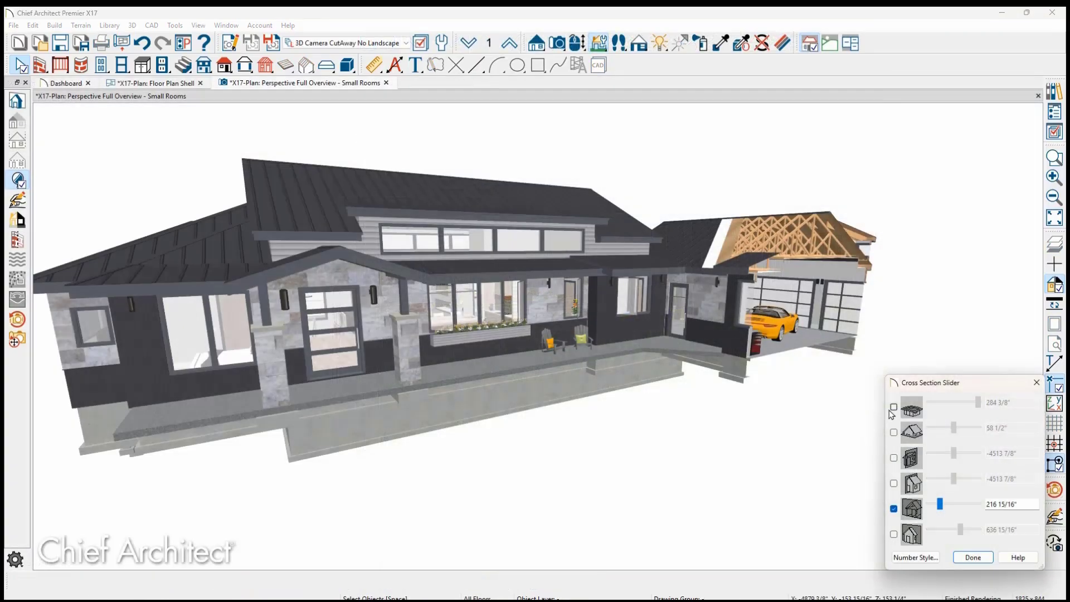
Enable the horizontal top cut in the cross section slider and lower it to 111 13/16" to remove the roof.
click(893, 408)
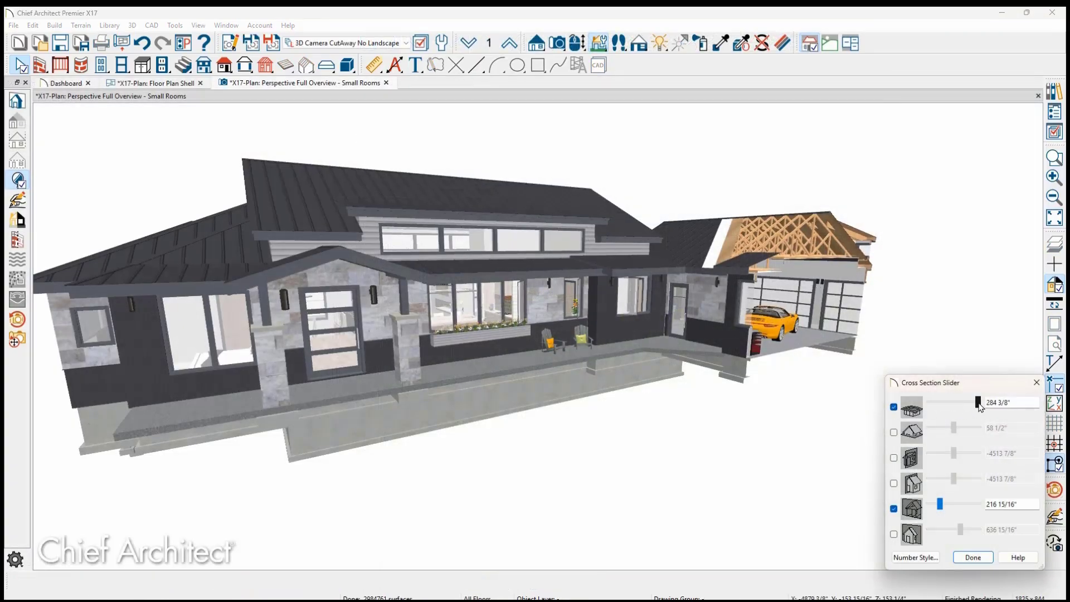
drag(979, 404, 969, 405)
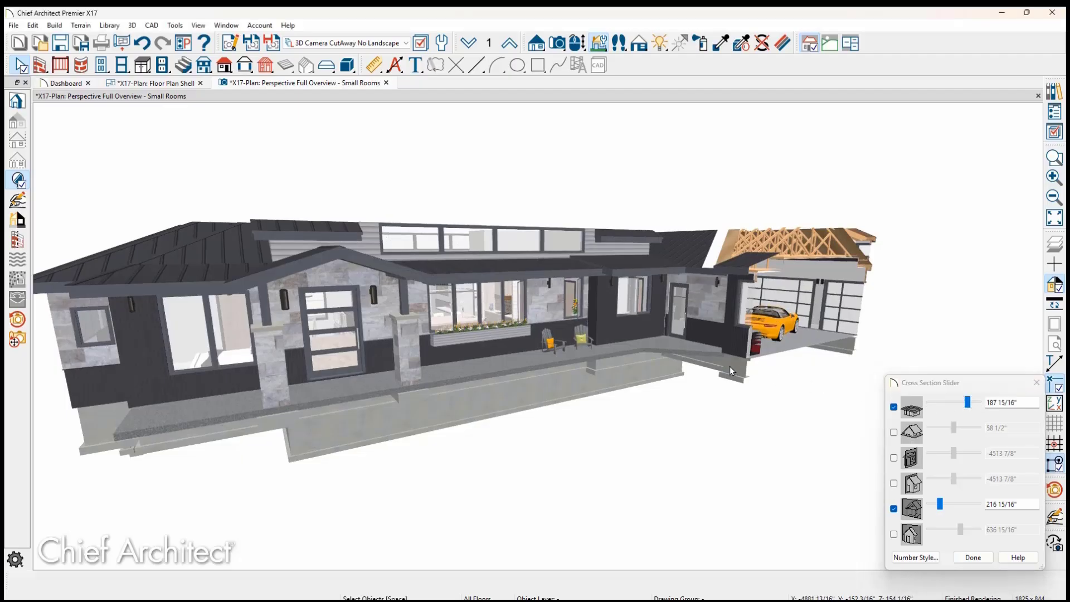
middle_drag(729, 367, 674, 428)
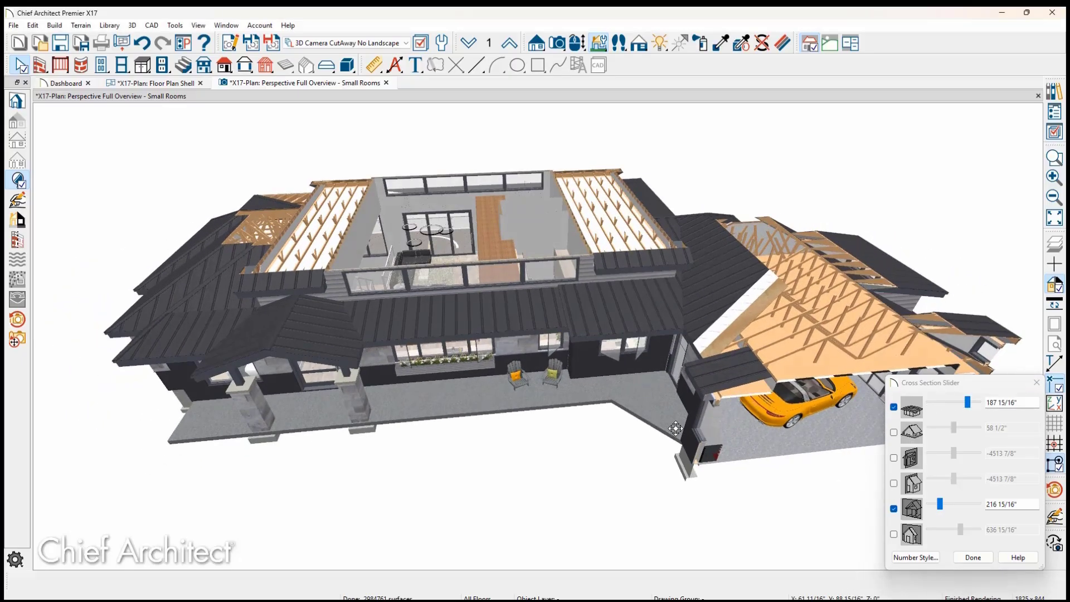
drag(968, 402, 962, 407)
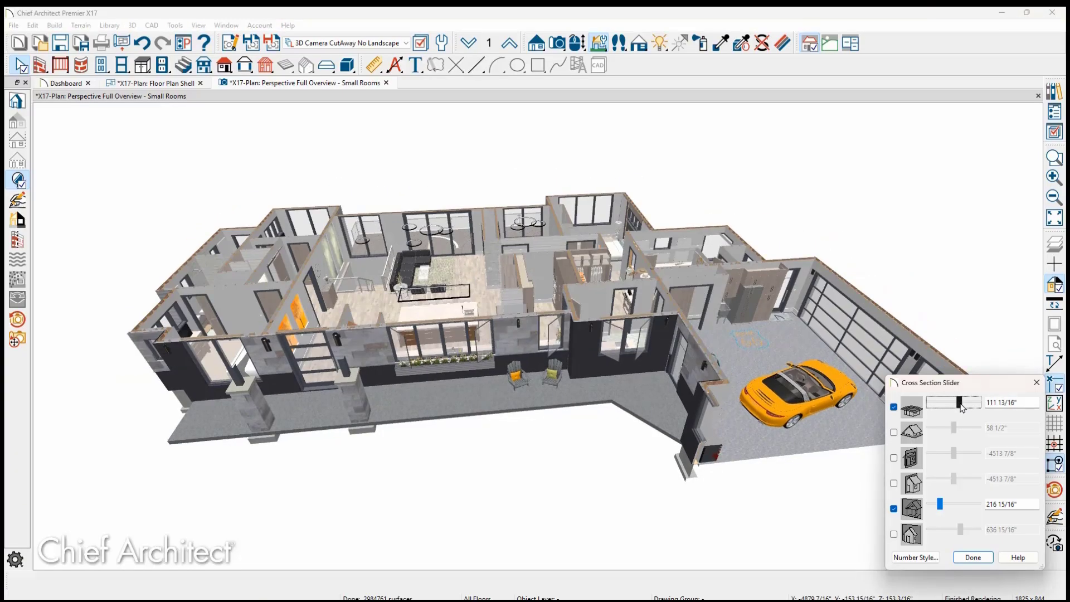
Hide the camera-facing exterior walls in the Small Rooms camera and examine the cutaway interior from different angles.
middle_drag(668, 378, 376, 323)
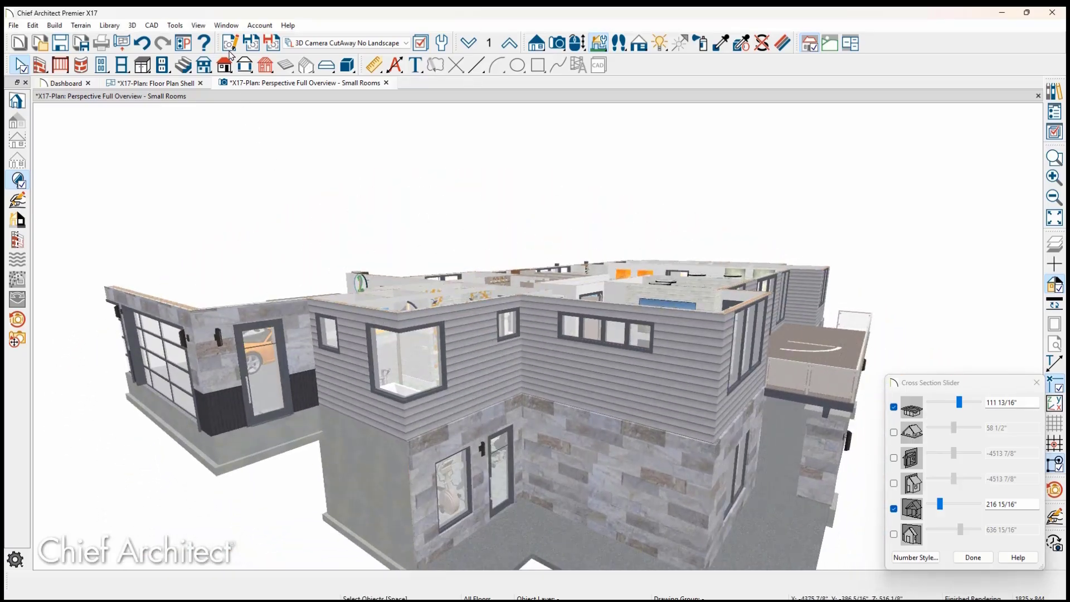
click(231, 45)
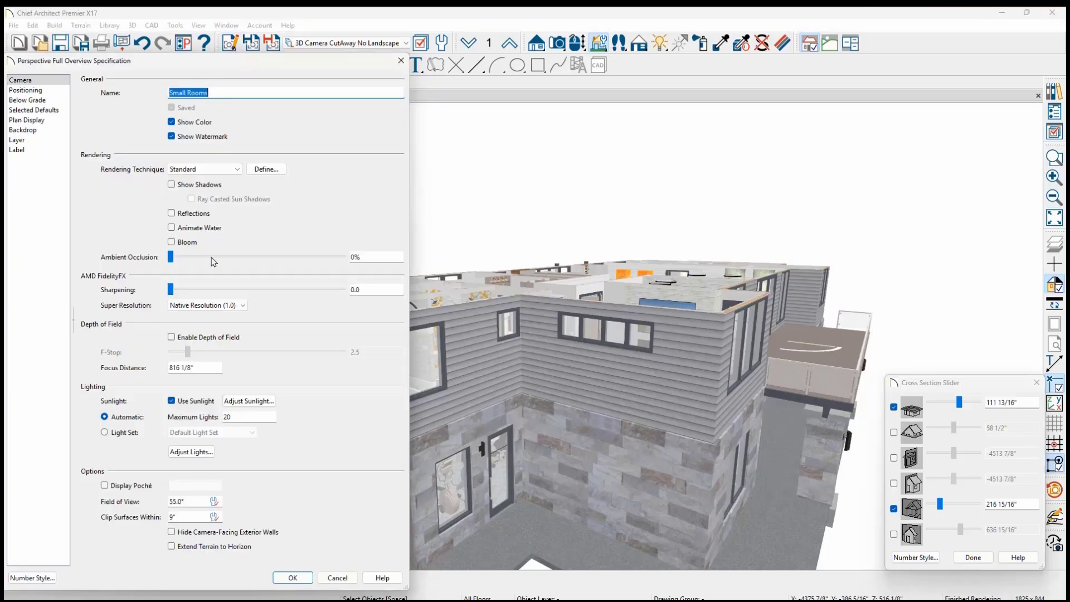
click(172, 532)
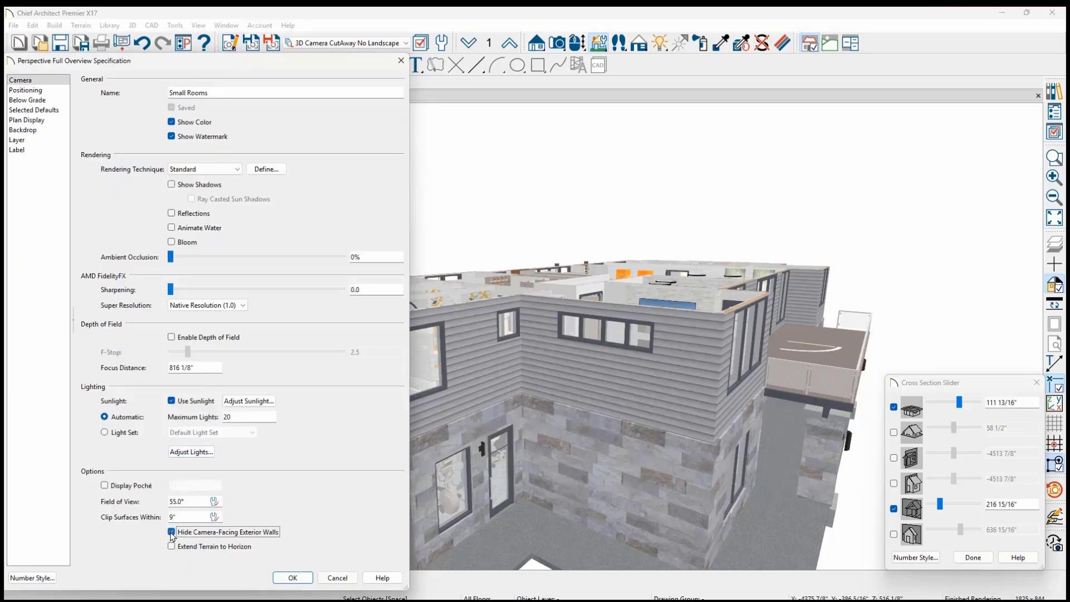
click(293, 577)
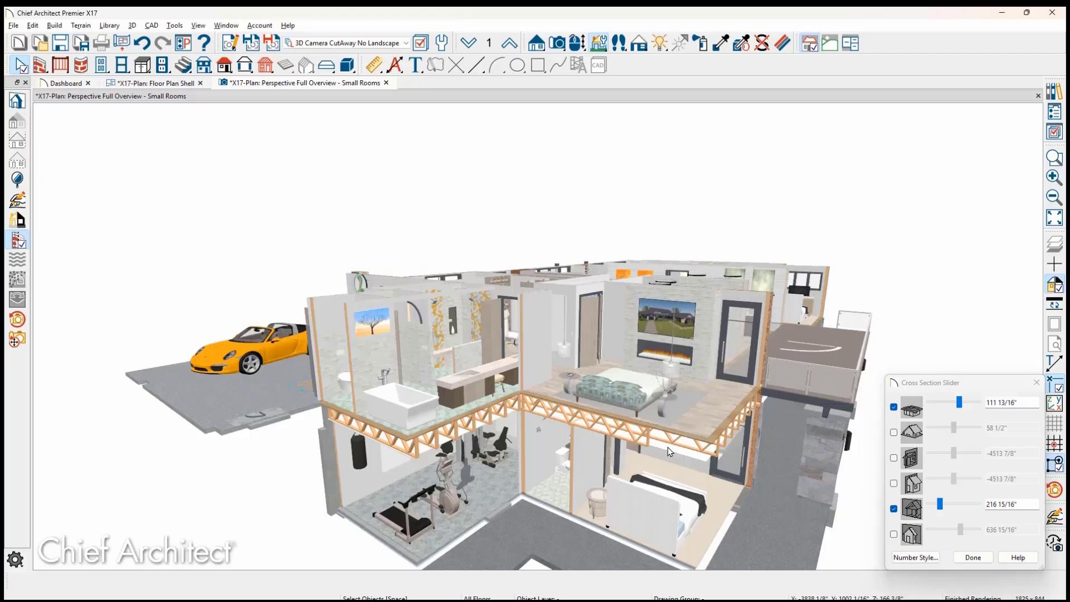
middle_drag(623, 448, 222, 432)
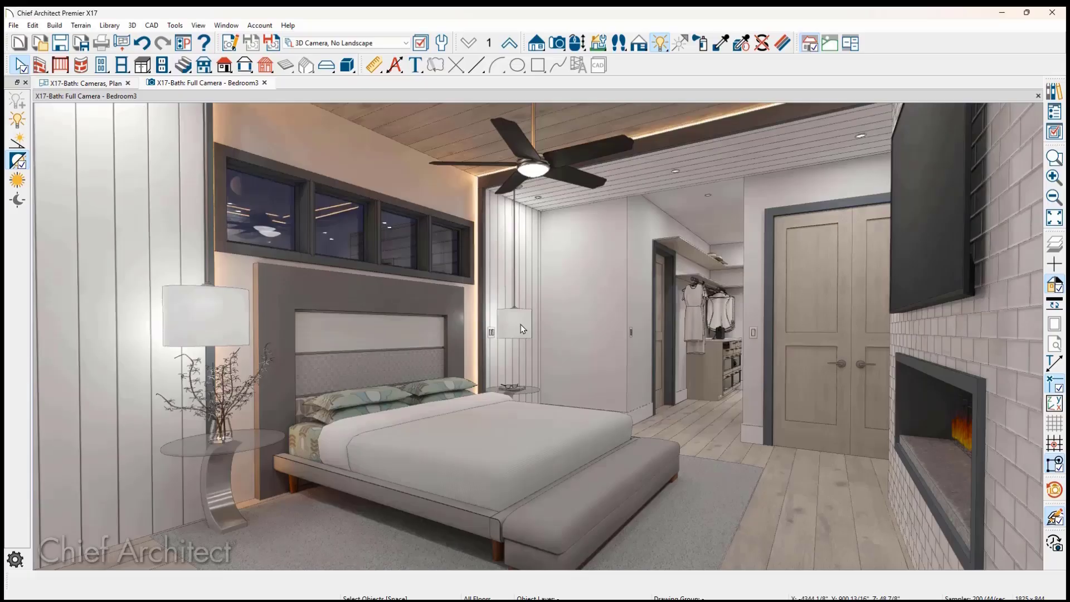
Dim both bedside pendant lights to 48.26% brightness.
click(523, 329)
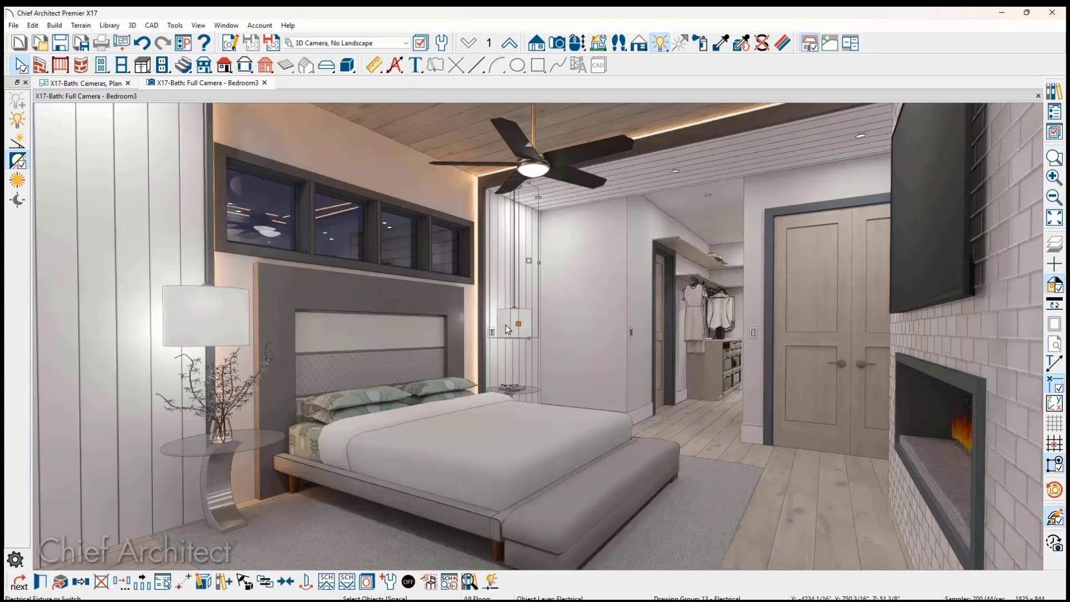
shift+click(243, 323)
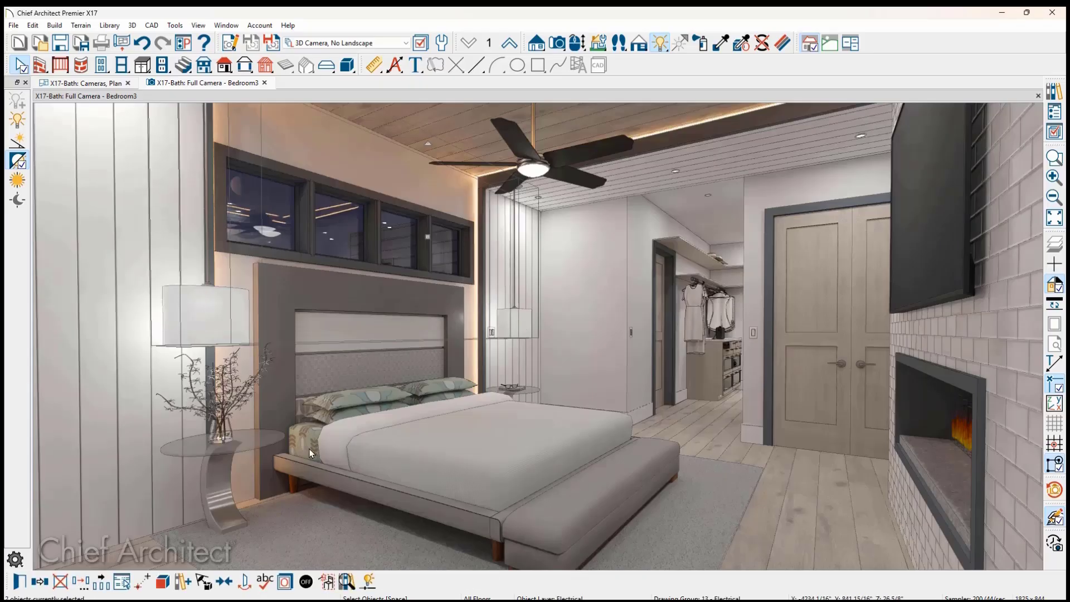
click(365, 582)
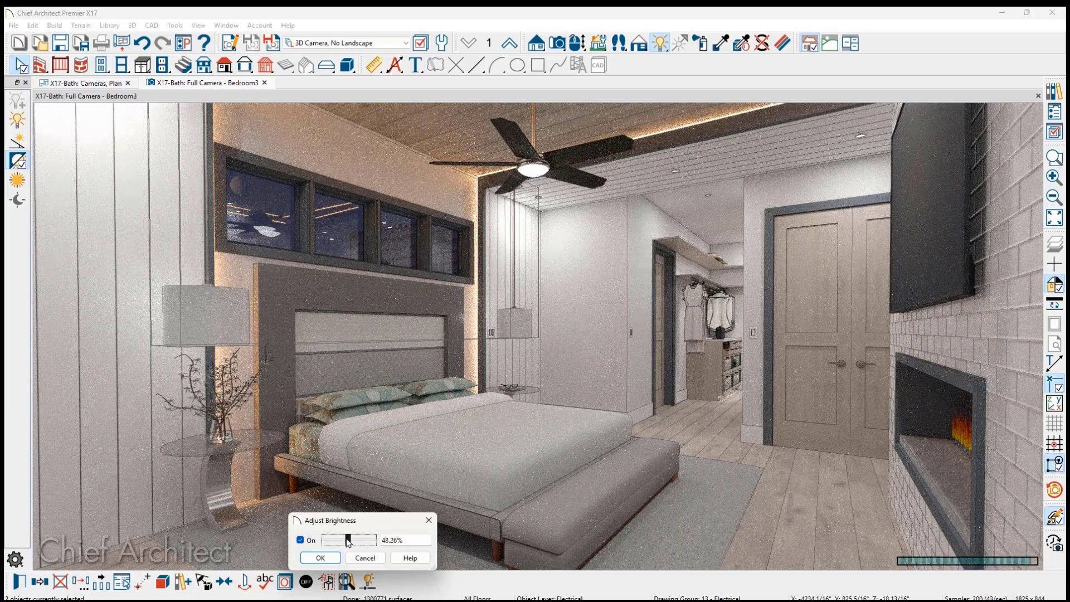
click(321, 557)
Dim the lights connected to the wall switch beside the closet entrance to 45.28% brightness.
click(630, 332)
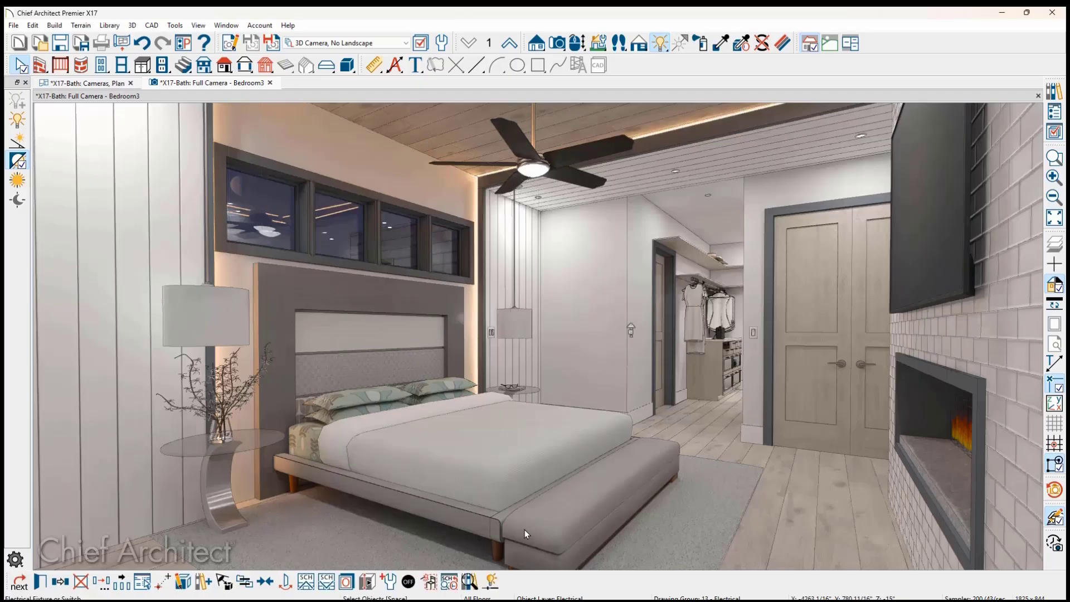
click(491, 583)
drag(481, 540, 467, 542)
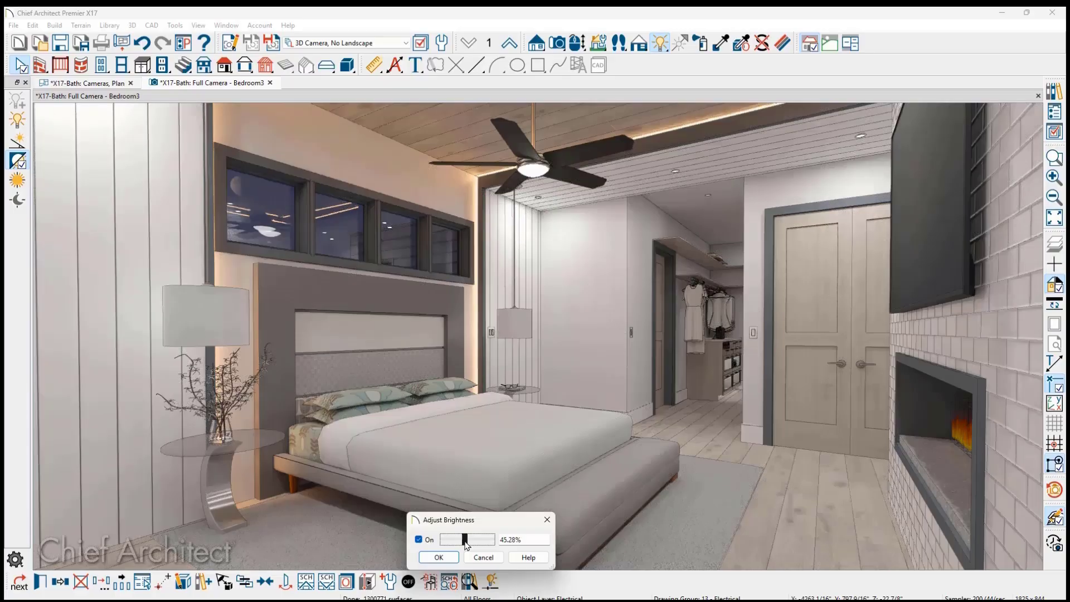
click(438, 557)
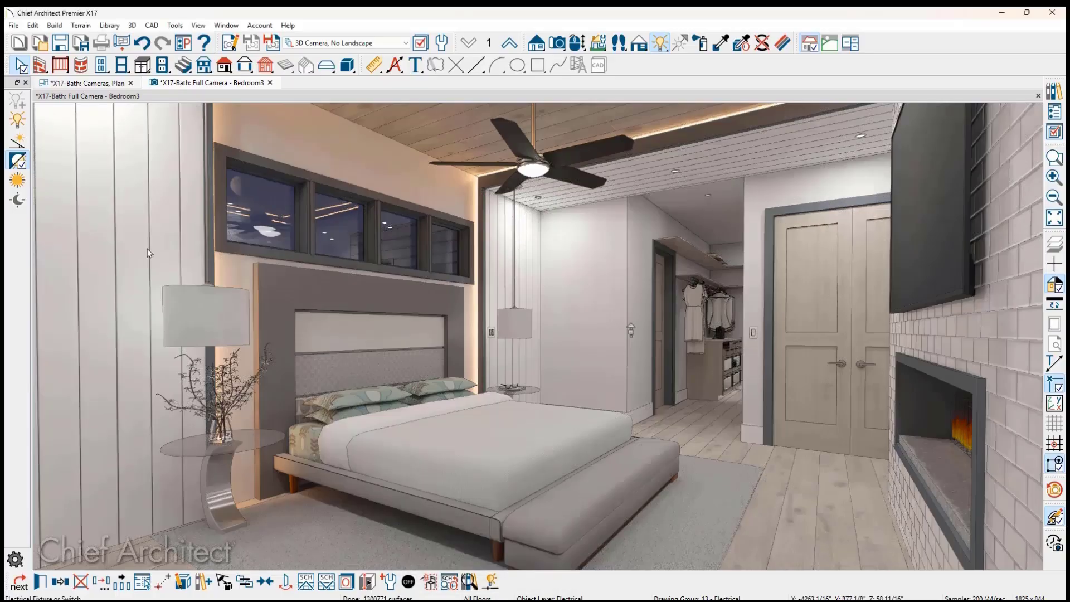
Dim the Bedroom Suite's Recessed Down Light 2 fixtures to 50% brightness in the Bedroom-Closet light set.
click(22, 123)
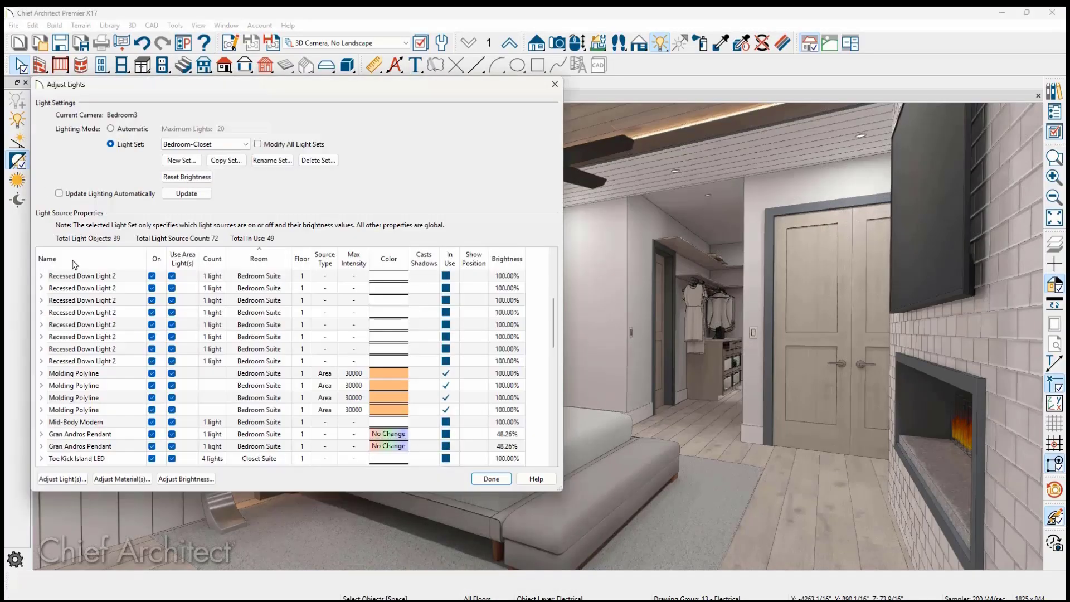
click(80, 277)
shift+click(114, 361)
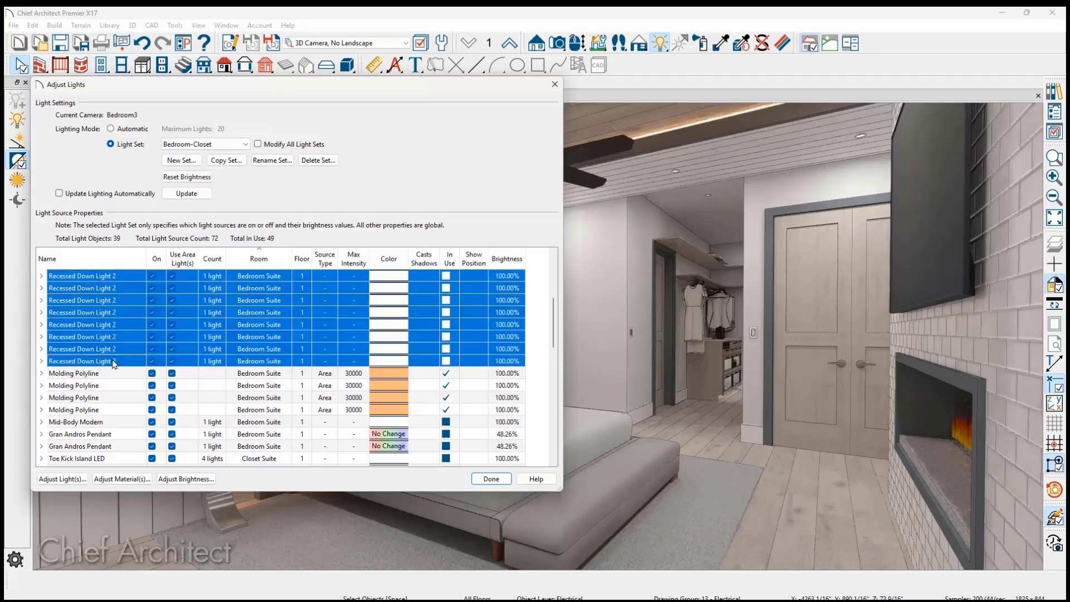
click(185, 479)
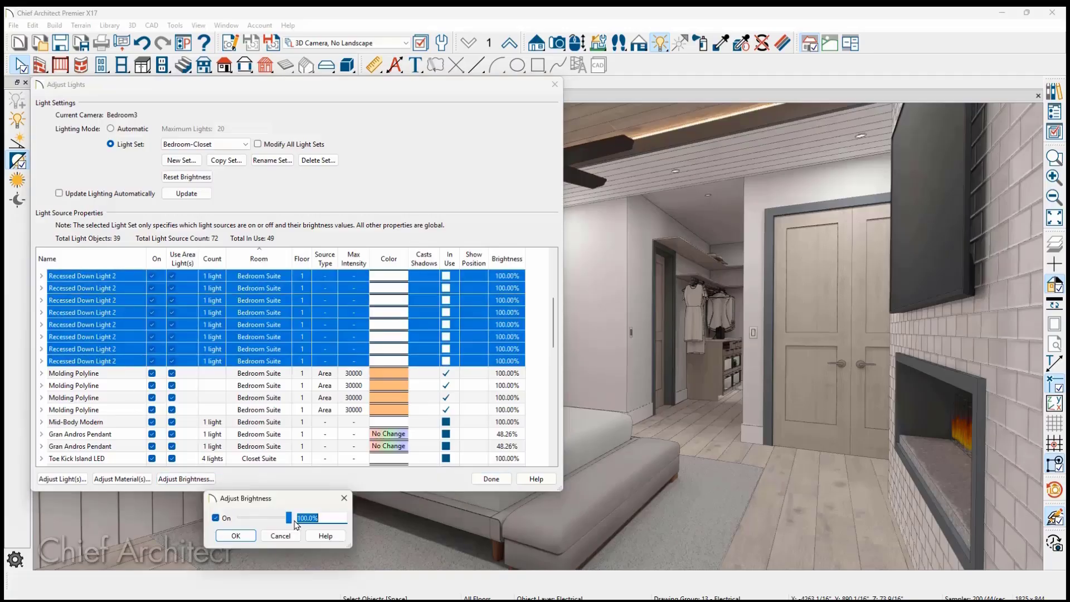
text(50)
key(Tab)
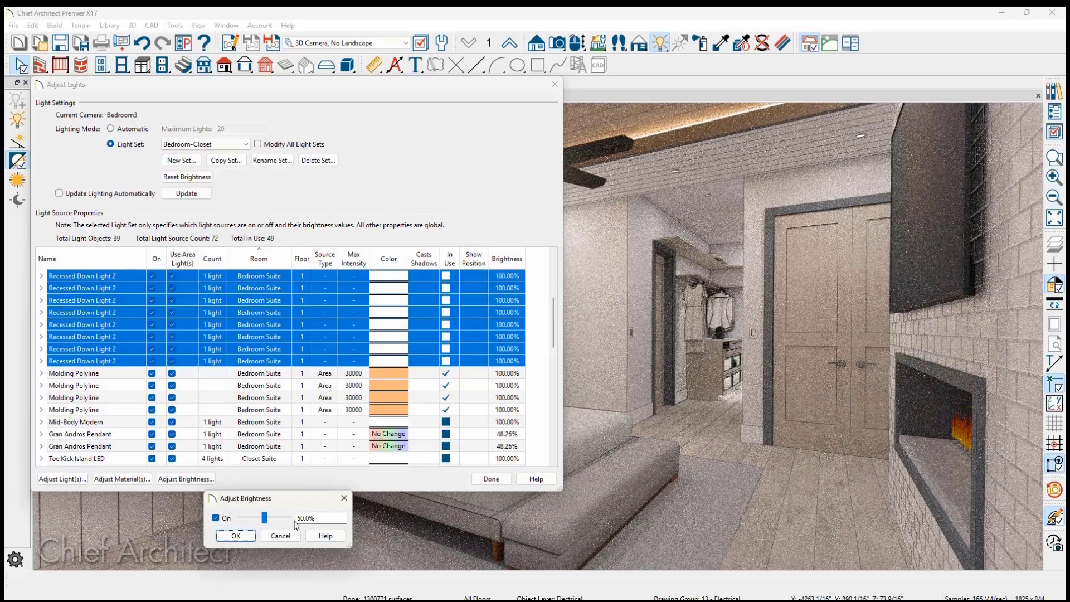
click(245, 538)
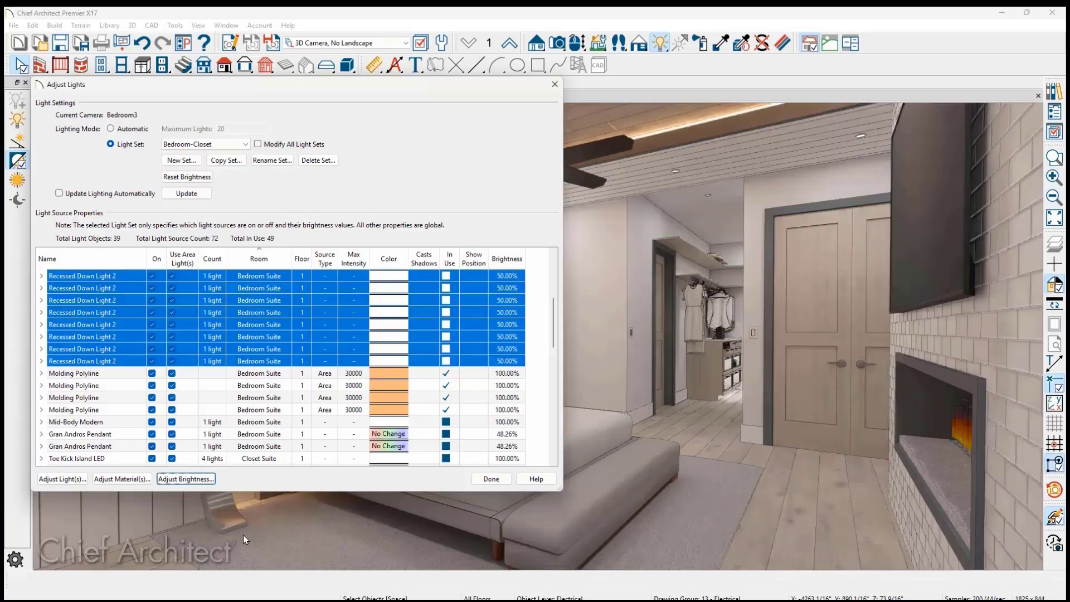
click(490, 479)
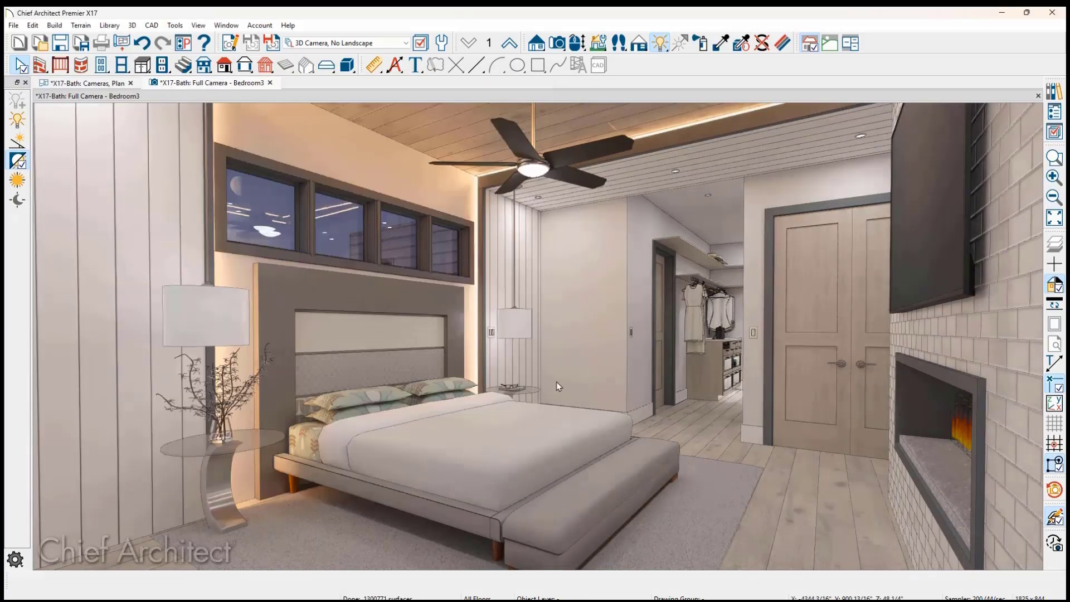
Adjust the nightstand base's Stainless Steel Brushed material, trying 0% anisotropy before setting 100% anisotropy and a 66° rotation.
click(782, 45)
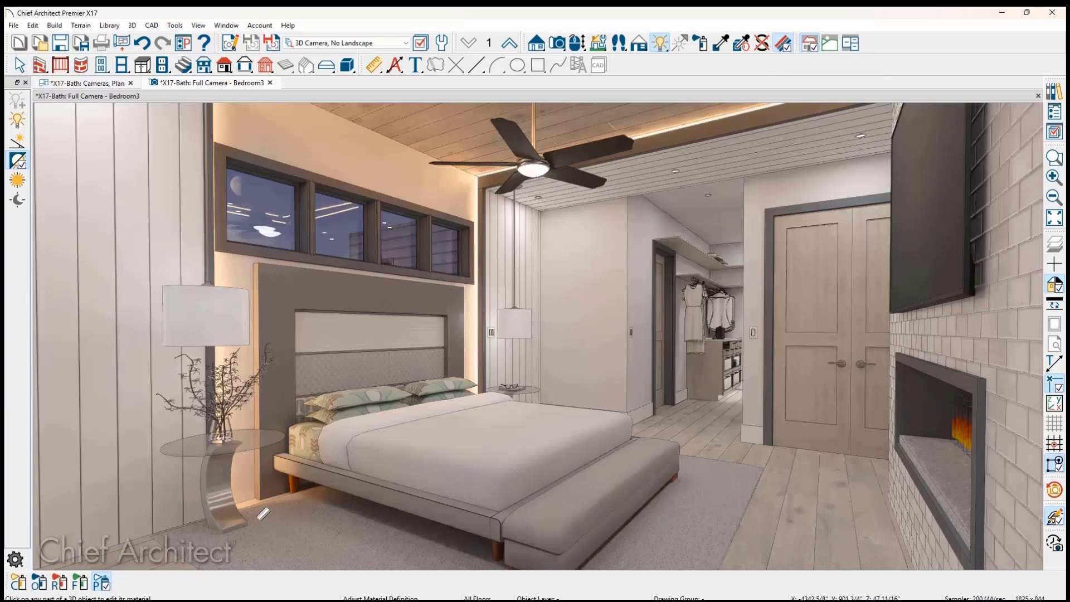
click(243, 530)
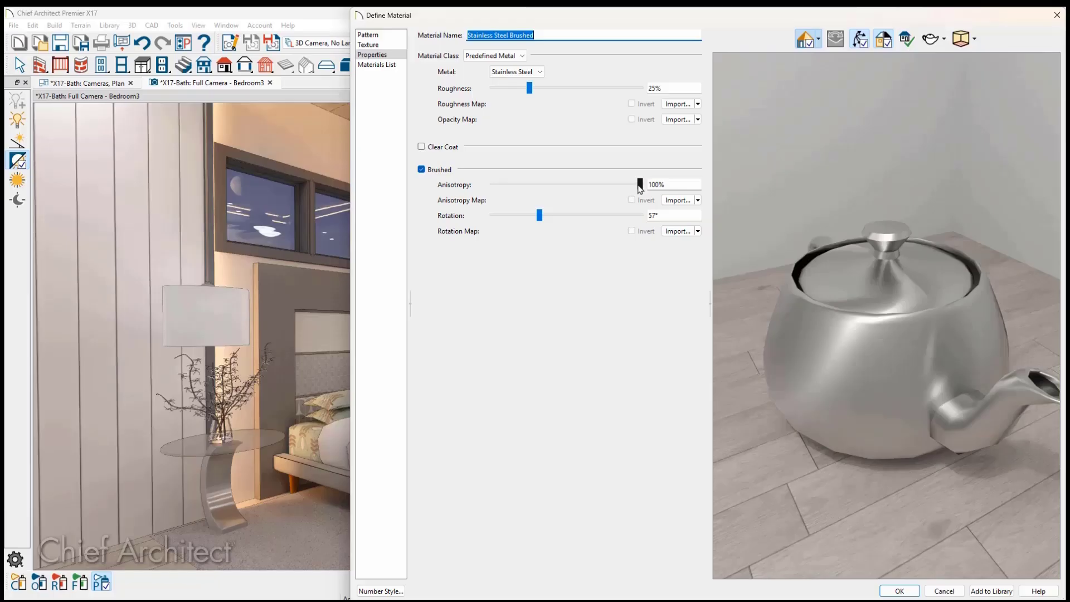
drag(640, 185, 487, 191)
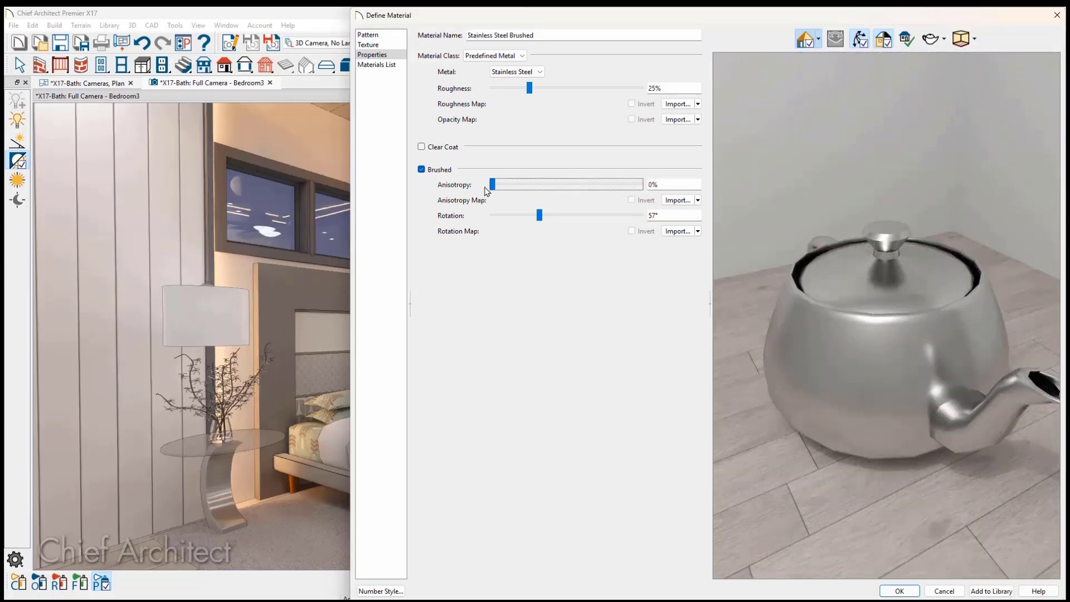
drag(493, 185, 646, 186)
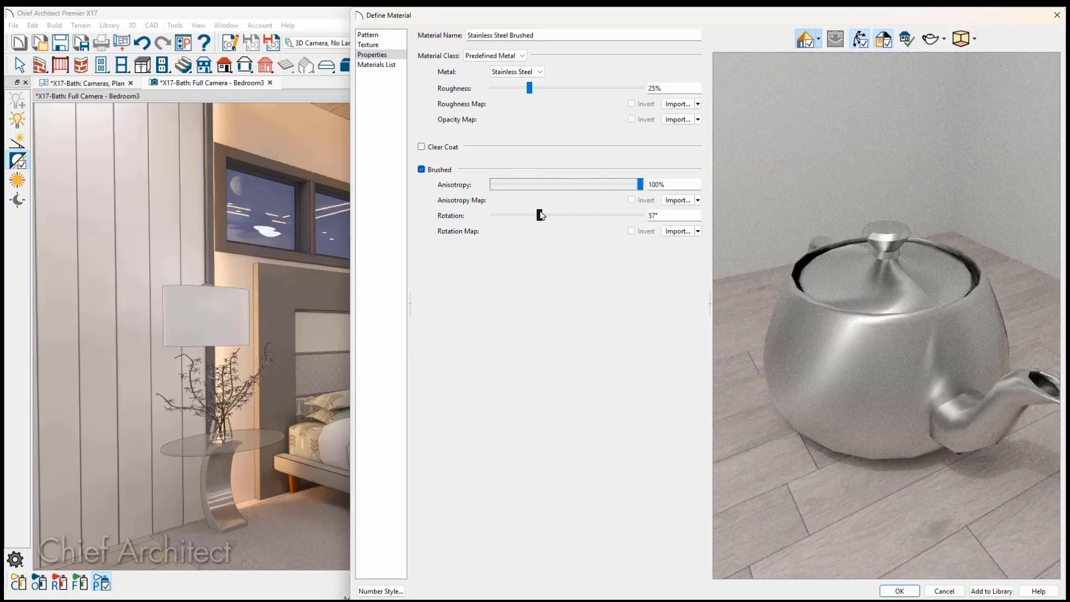
mouse_move(540, 215)
mouse_down()
mouse_move(519, 217)
mouse_move(546, 217)
mouse_up()
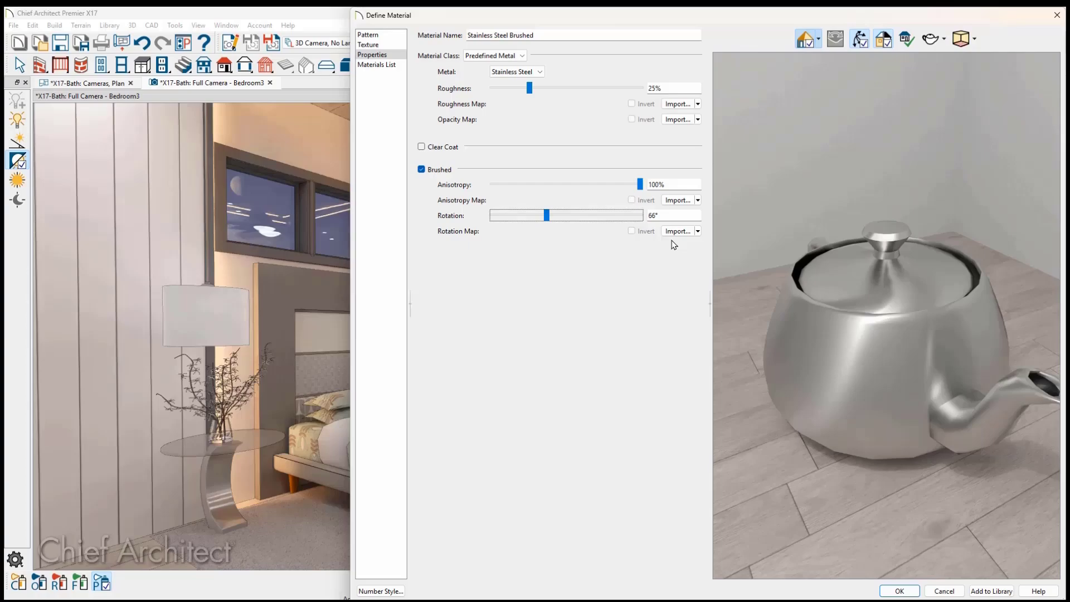
key(Return)
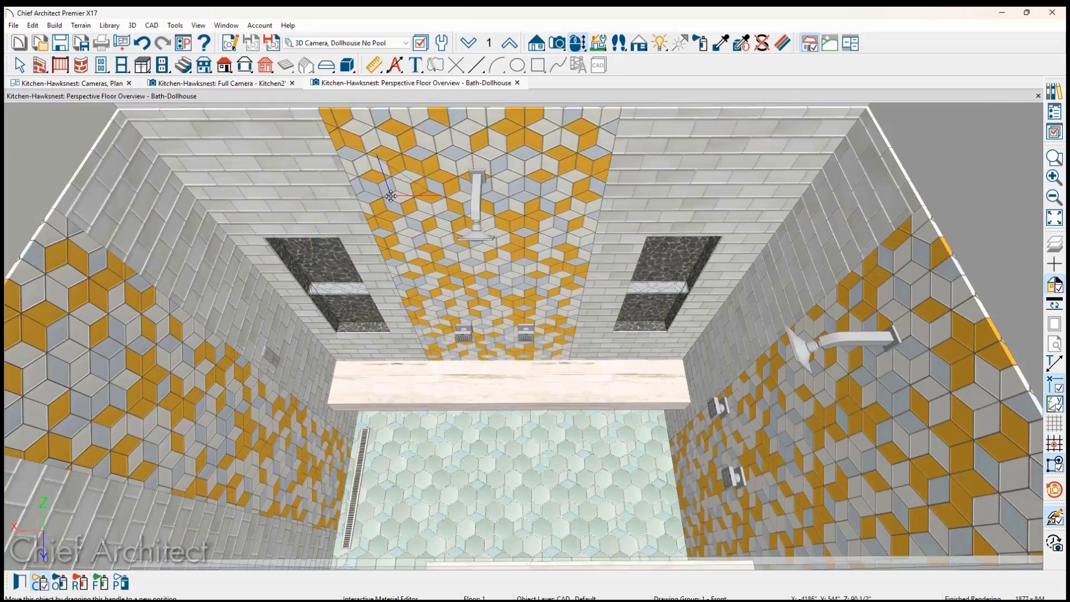
Shift the cube-patterned tile on the shower's back wall down and to the right.
drag(390, 196, 420, 216)
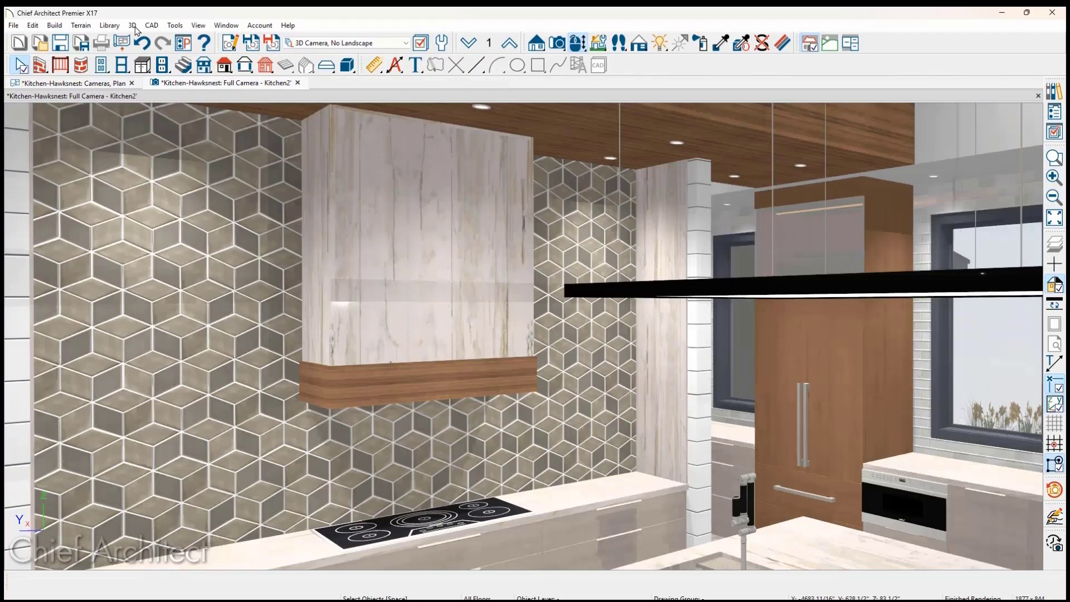
Offset the kitchen backsplash's diamond tile pattern down and to the left with the Interactive Material Editor.
click(133, 25)
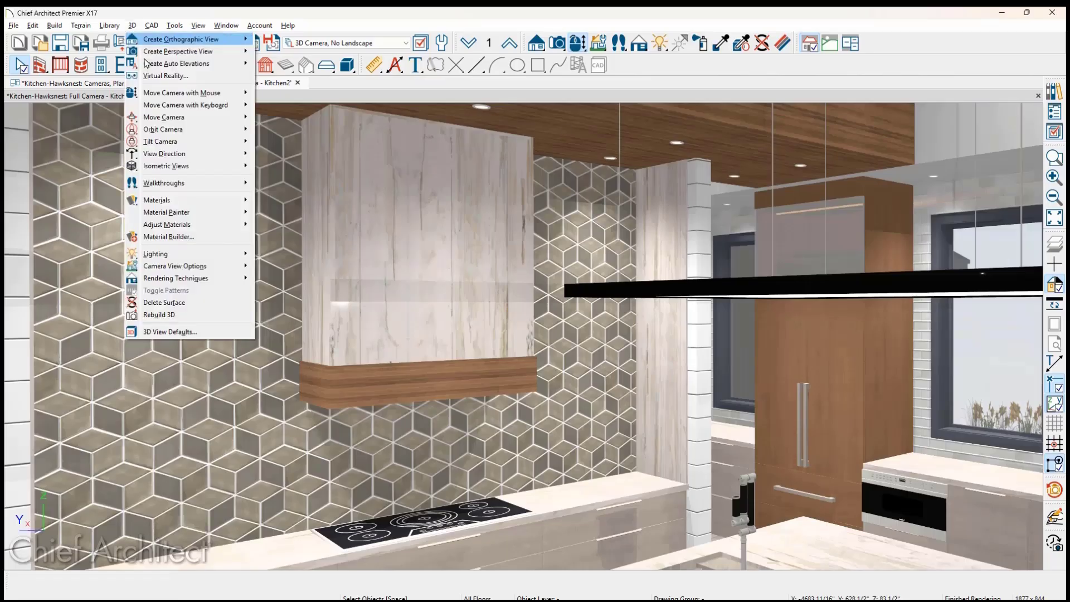
mouse_move(228, 226)
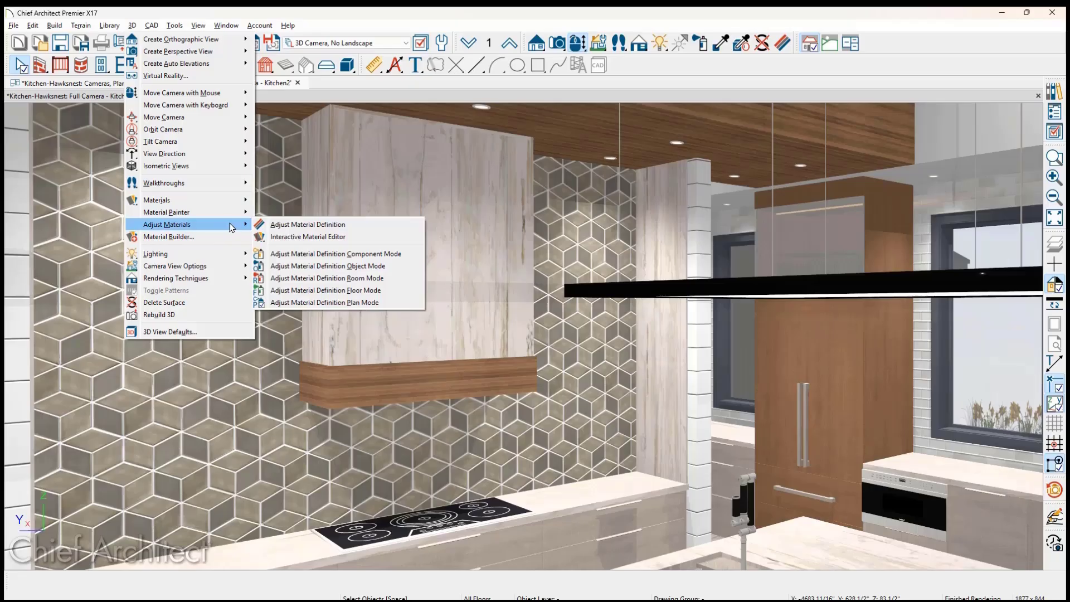
click(357, 236)
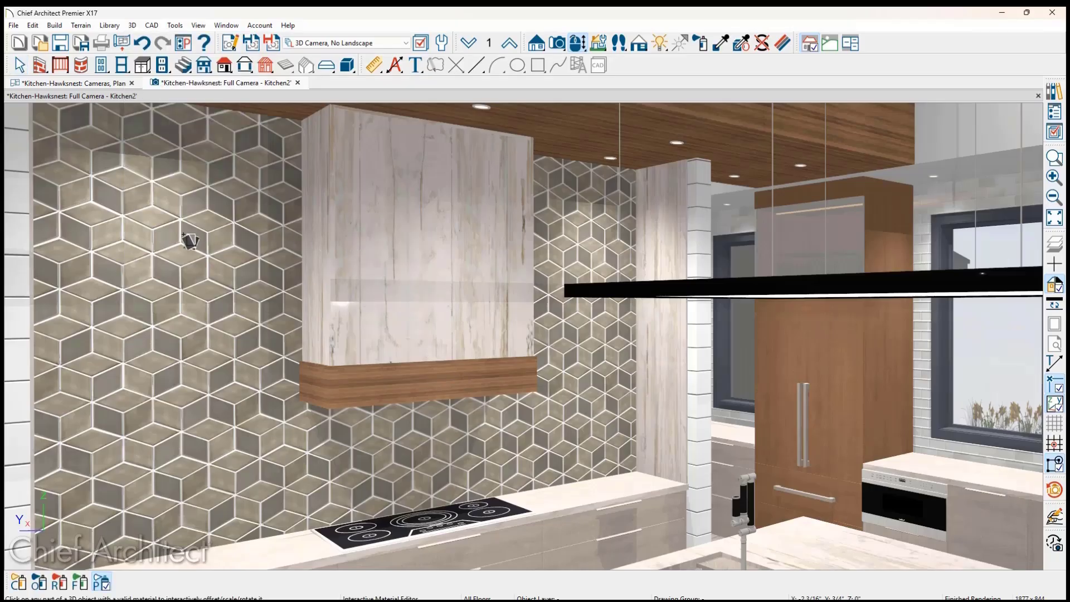
click(134, 228)
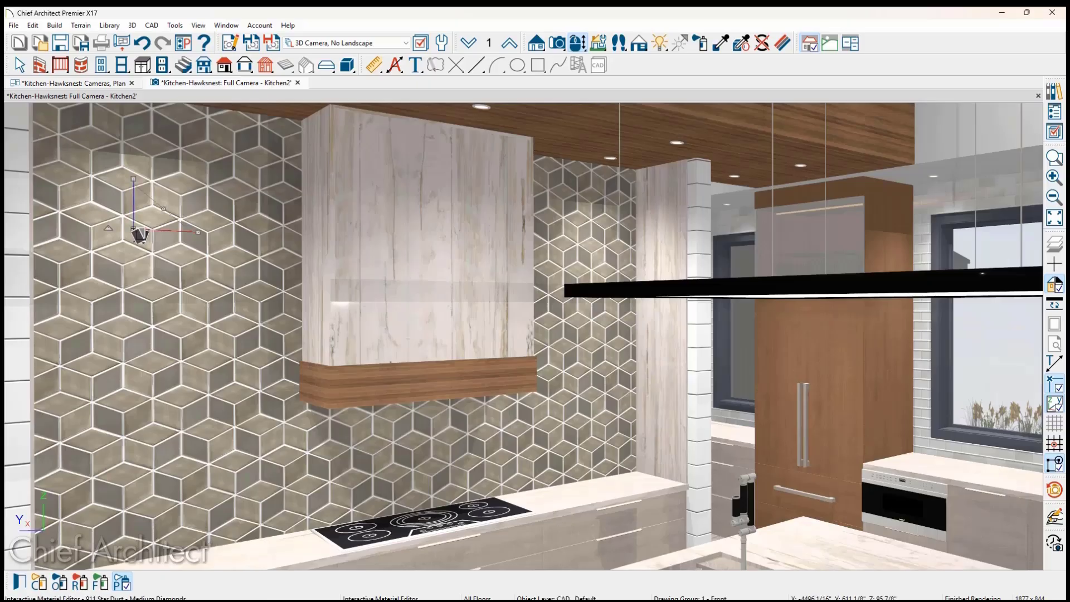
drag(134, 229, 106, 283)
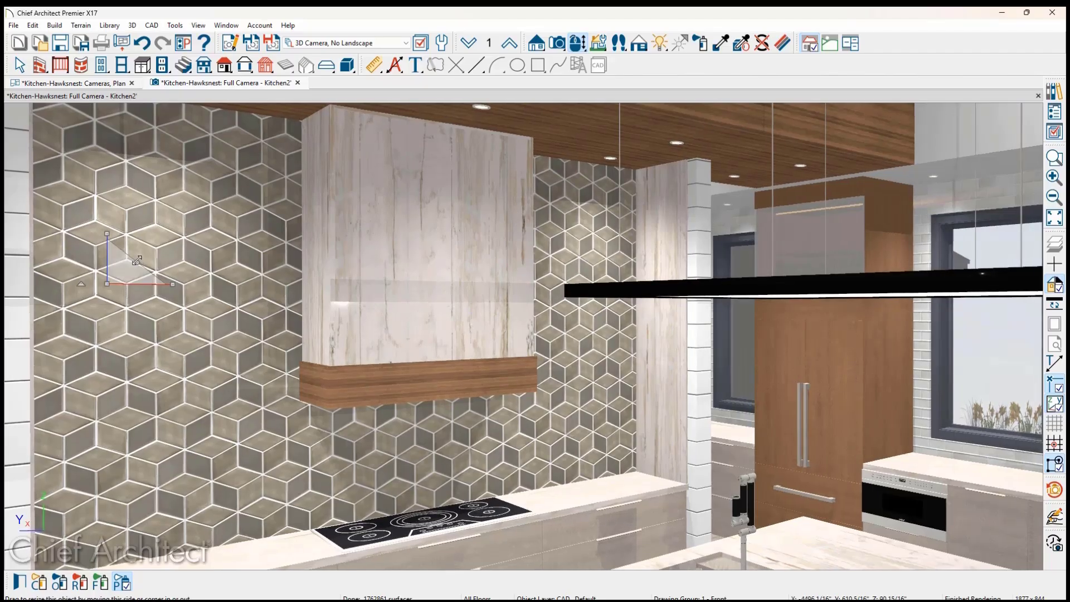
Rescale the backsplash tile pattern and rotate it counterclockwise.
mouse_move(137, 260)
mouse_down()
mouse_move(183, 283)
mouse_move(162, 281)
mouse_up()
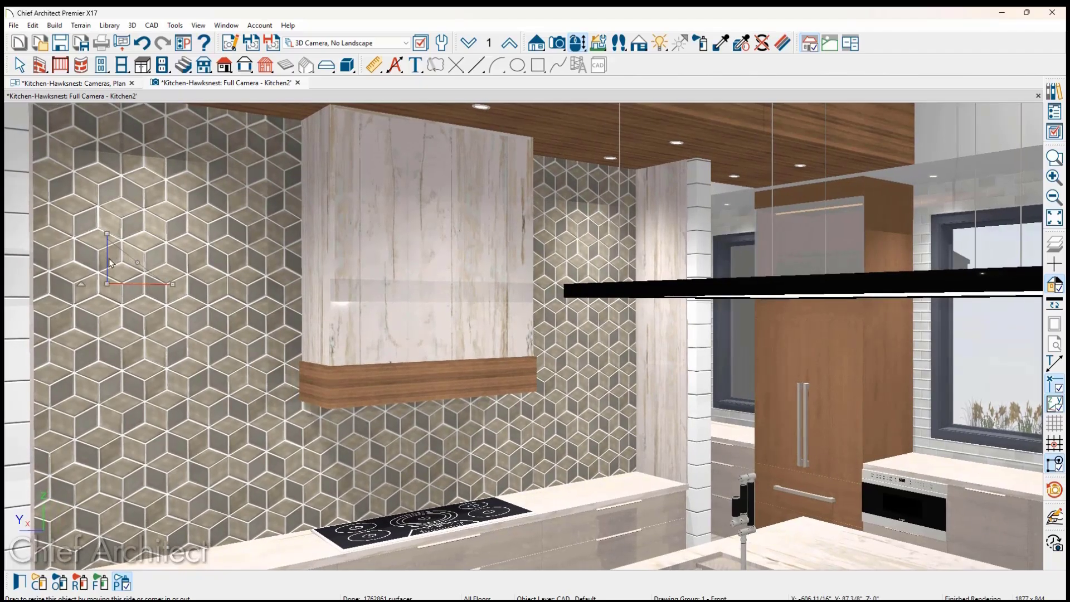
drag(108, 234, 109, 233)
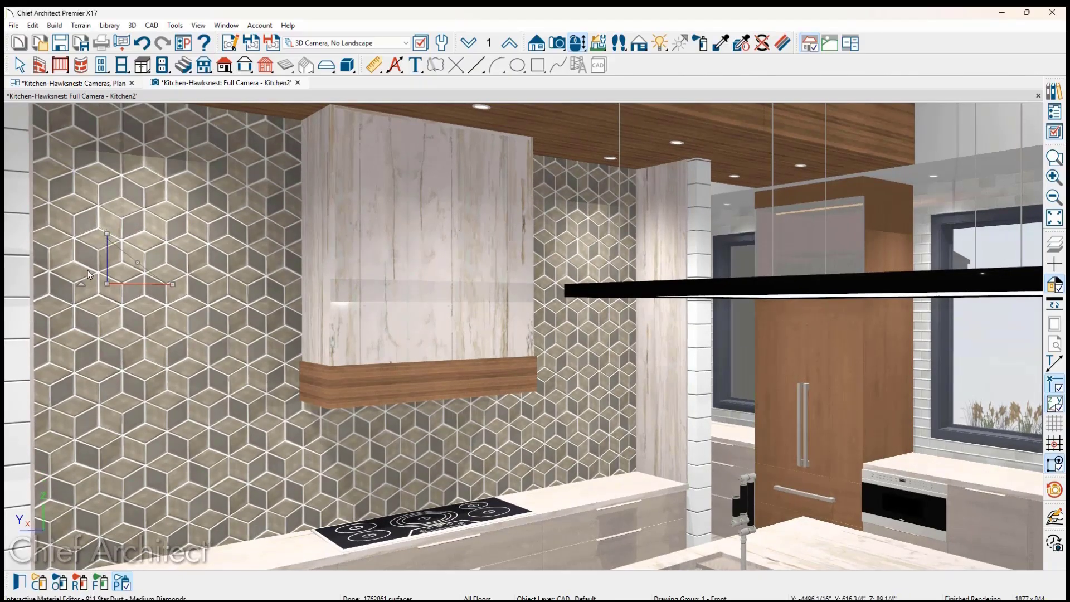
drag(81, 285, 90, 301)
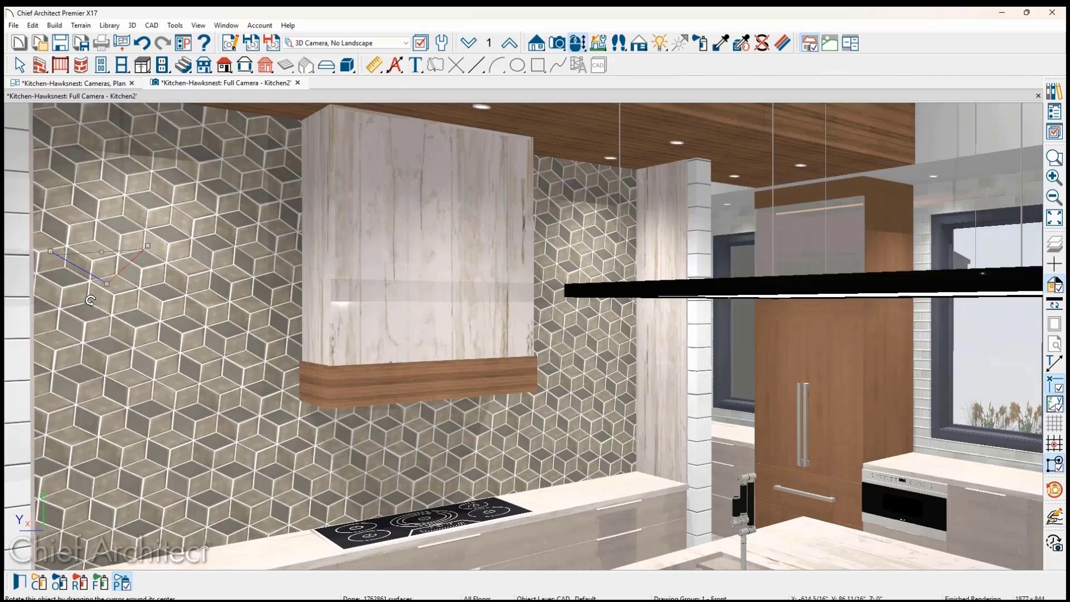
Open the material definition of the kitchen backsplash tile using Adjust Material Definition.
key(alt+3)
mouse_move(197, 225)
click(278, 226)
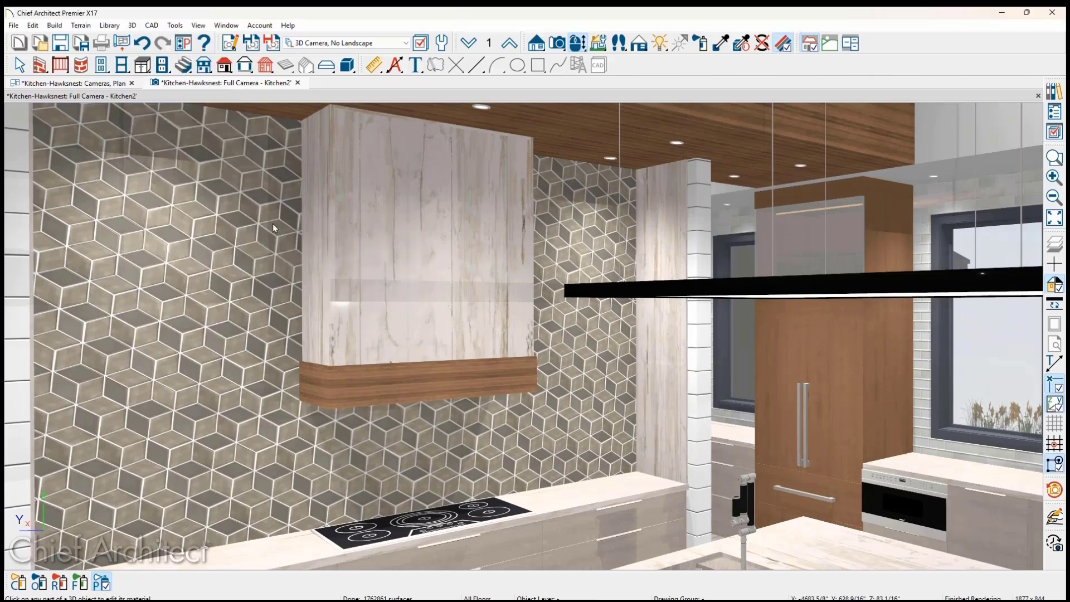
click(278, 227)
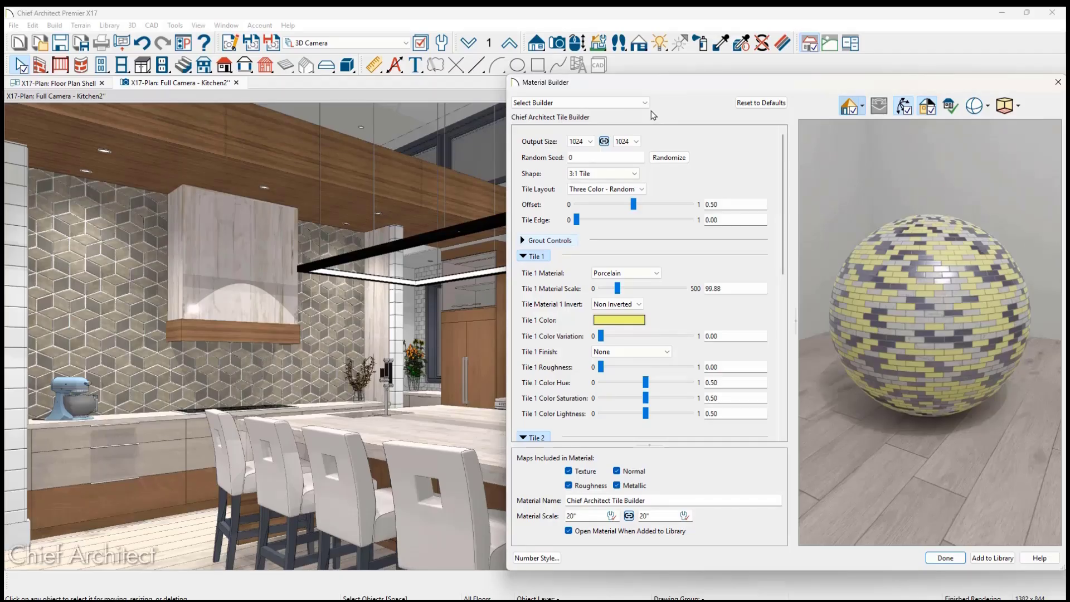
click(644, 103)
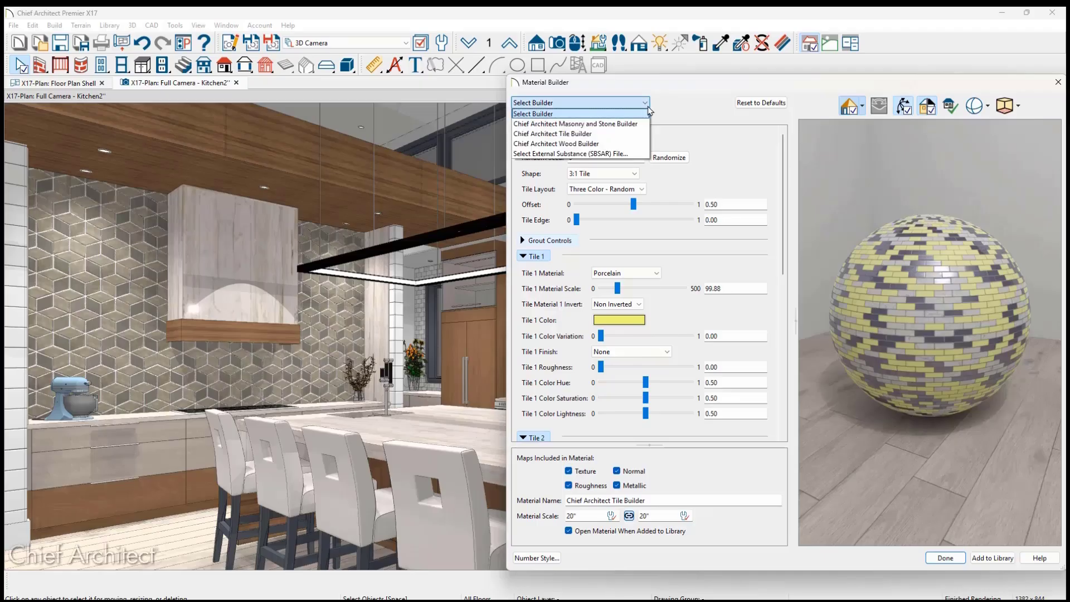
click(658, 147)
key(alt+3)
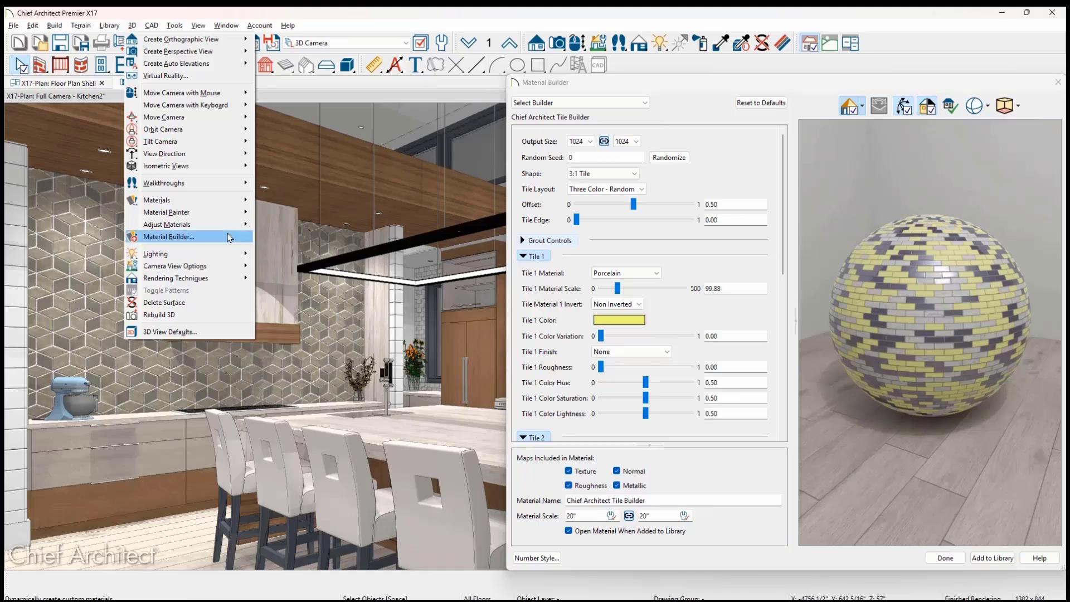
click(674, 188)
Set the tile shape to Rhombus Pattern in the Chief Architect Tile Builder.
click(635, 174)
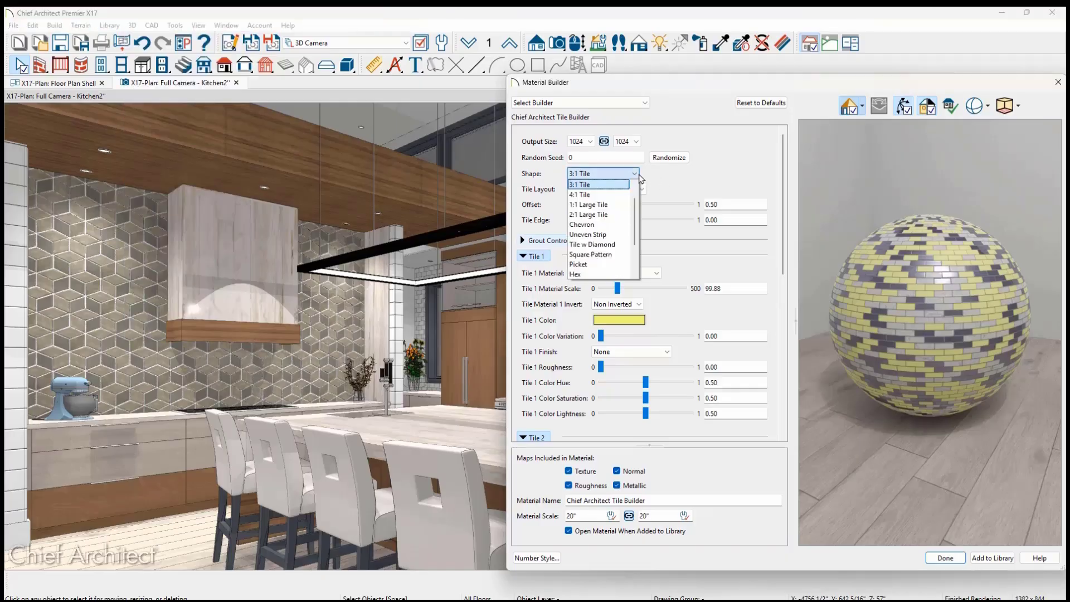
drag(634, 210, 634, 236)
click(624, 244)
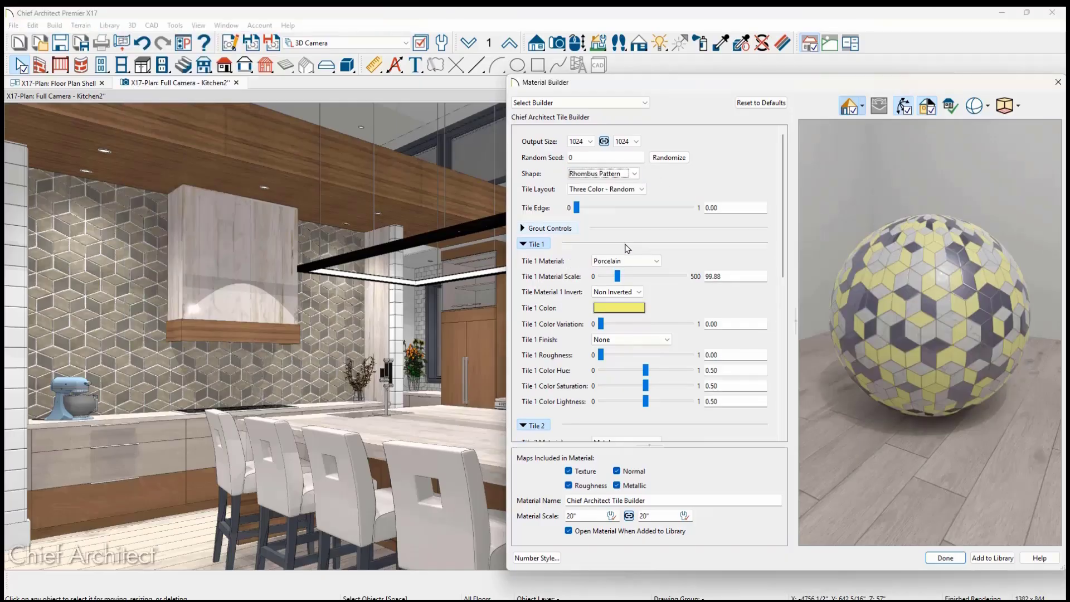
Change the tile's Grout Color 1 to a slightly darkened white.
click(568, 230)
click(576, 246)
click(764, 316)
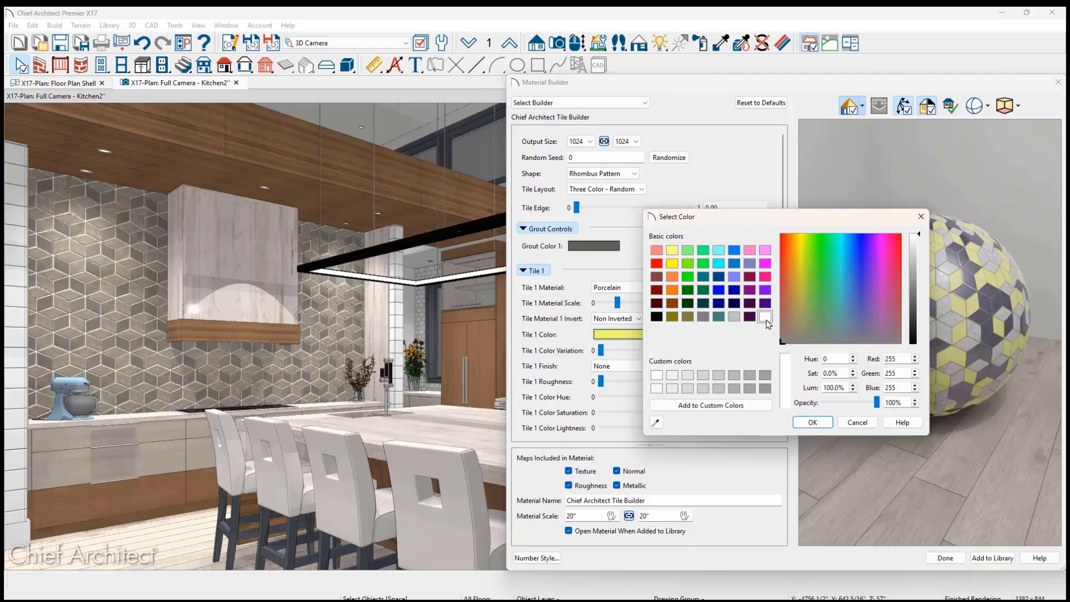
click(914, 249)
click(815, 428)
Add the custom rhombus tile material to the library and paint it onto the kitchen backsplash.
drag(783, 273, 784, 438)
drag(853, 363, 984, 363)
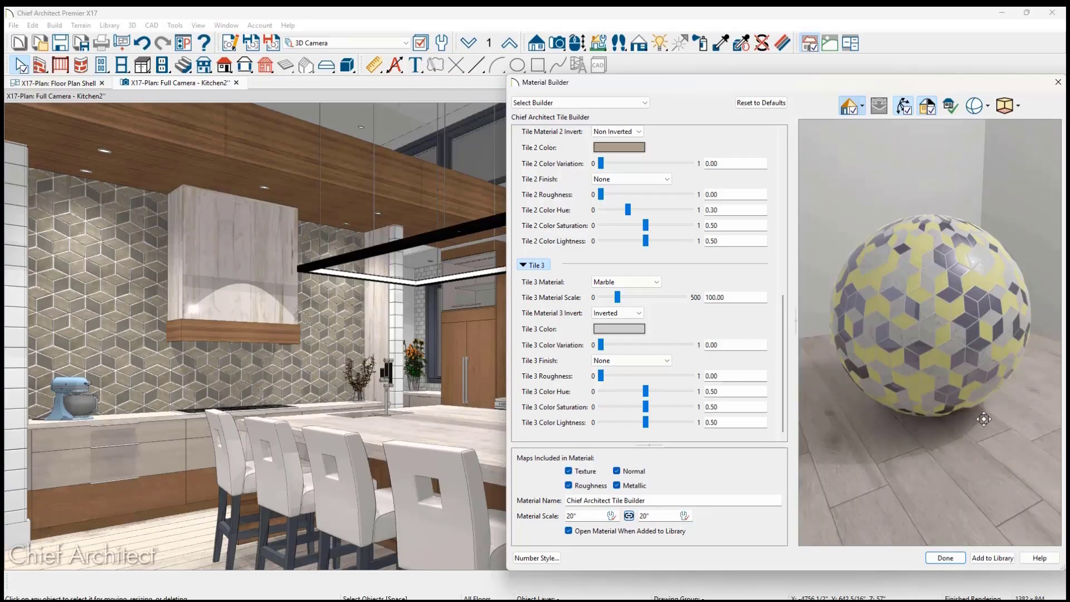
click(995, 558)
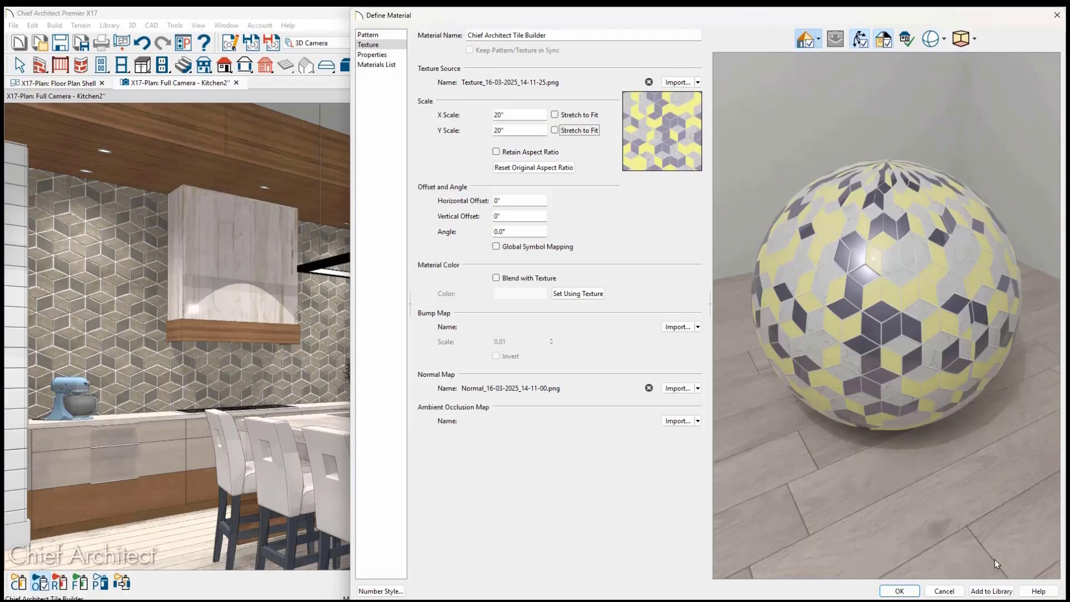
click(991, 591)
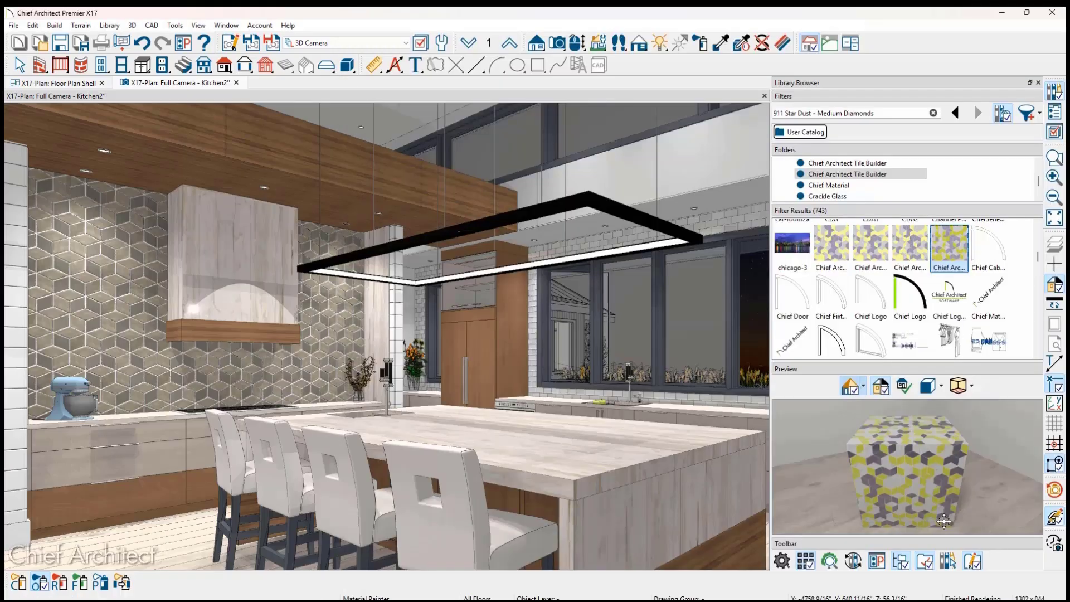
click(358, 322)
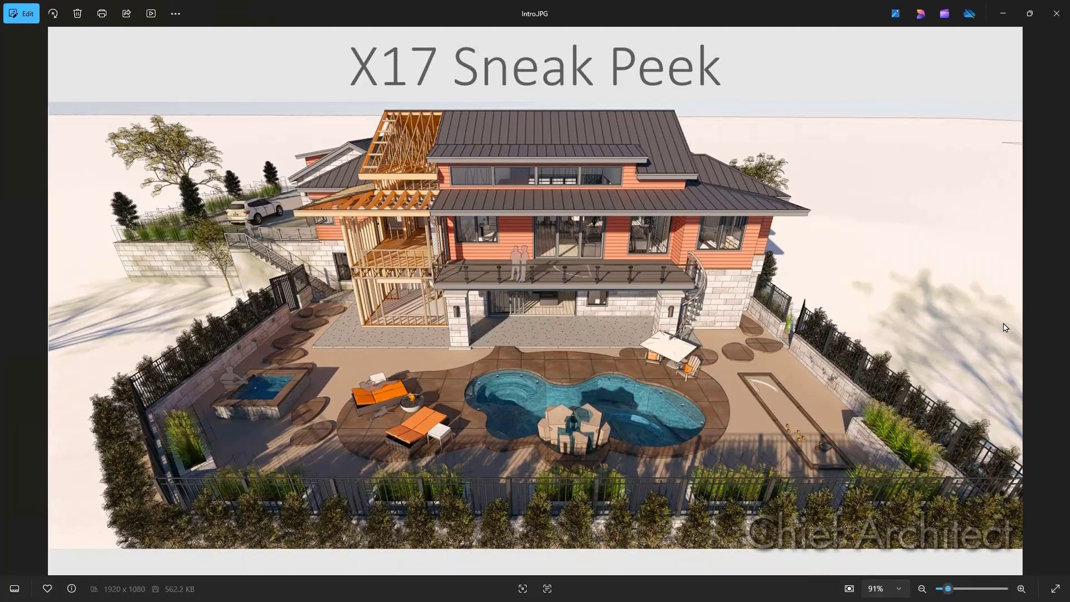
key(Right)
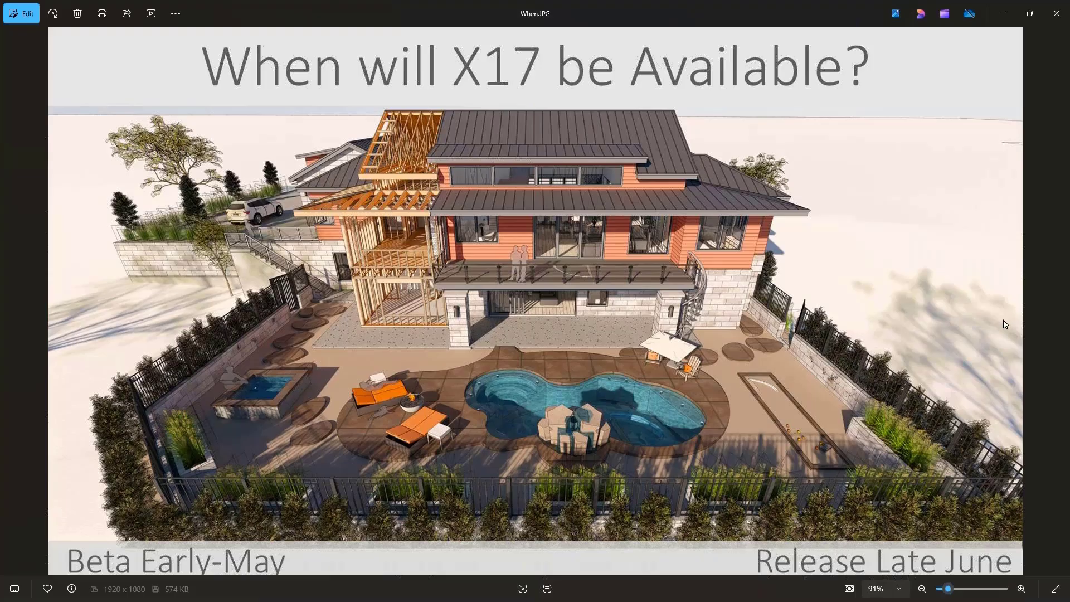
key(Right)
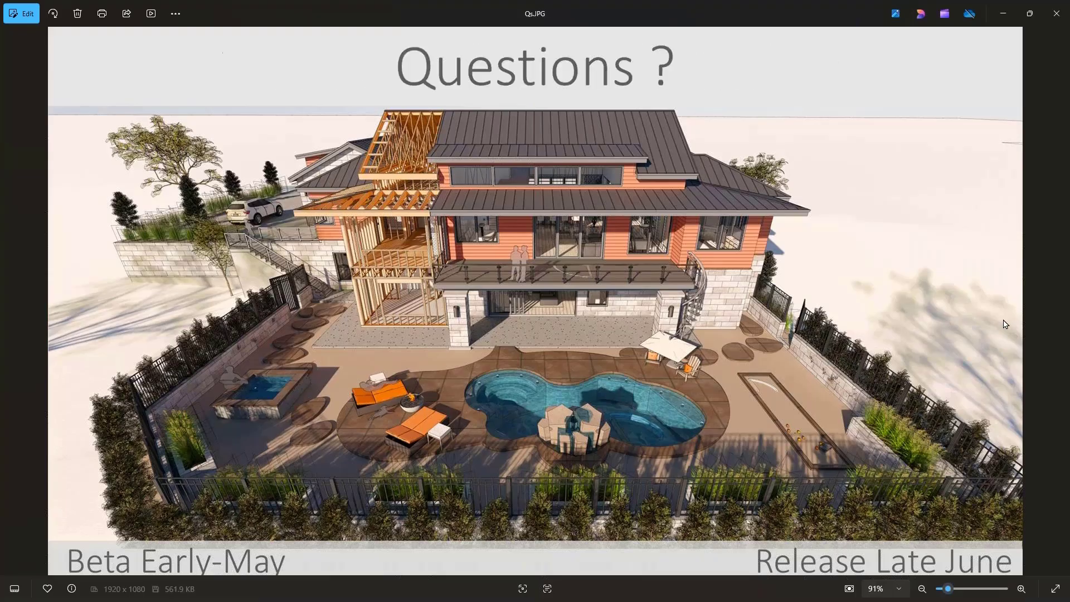
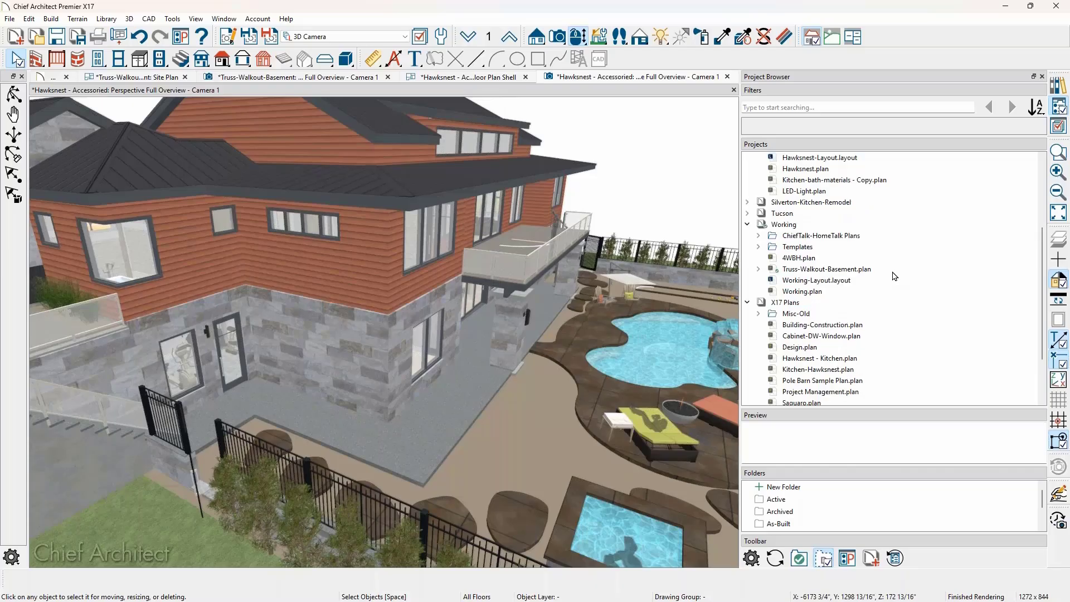
Open the Window Schedule CAD detail of Hawksnest - Accessoried.plan from the project browser.
scroll(894, 276, down, 1)
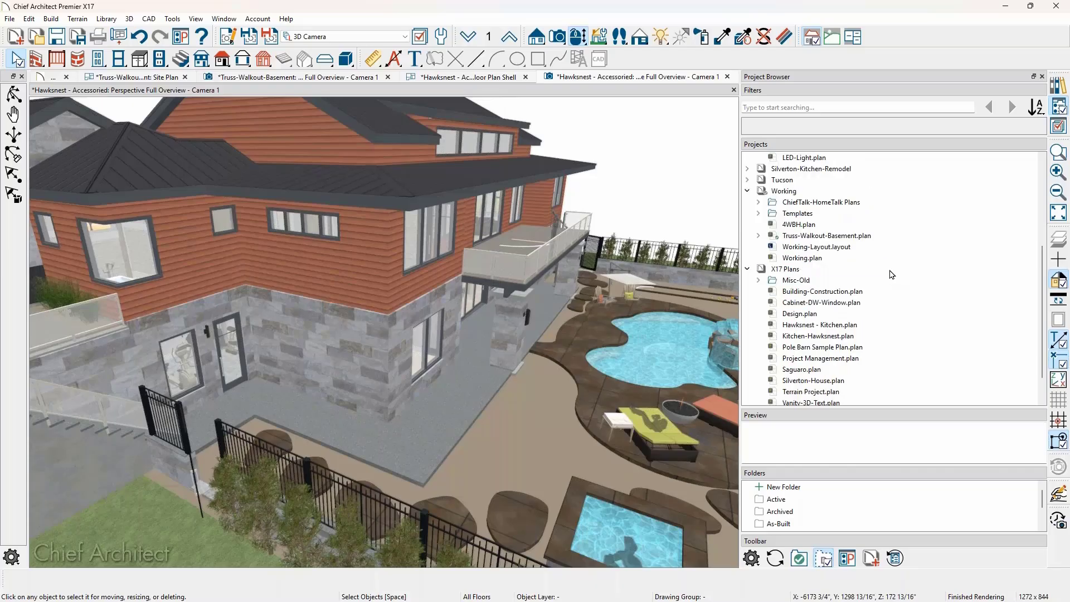
scroll(887, 275, down, 1)
scroll(887, 275, up, 1)
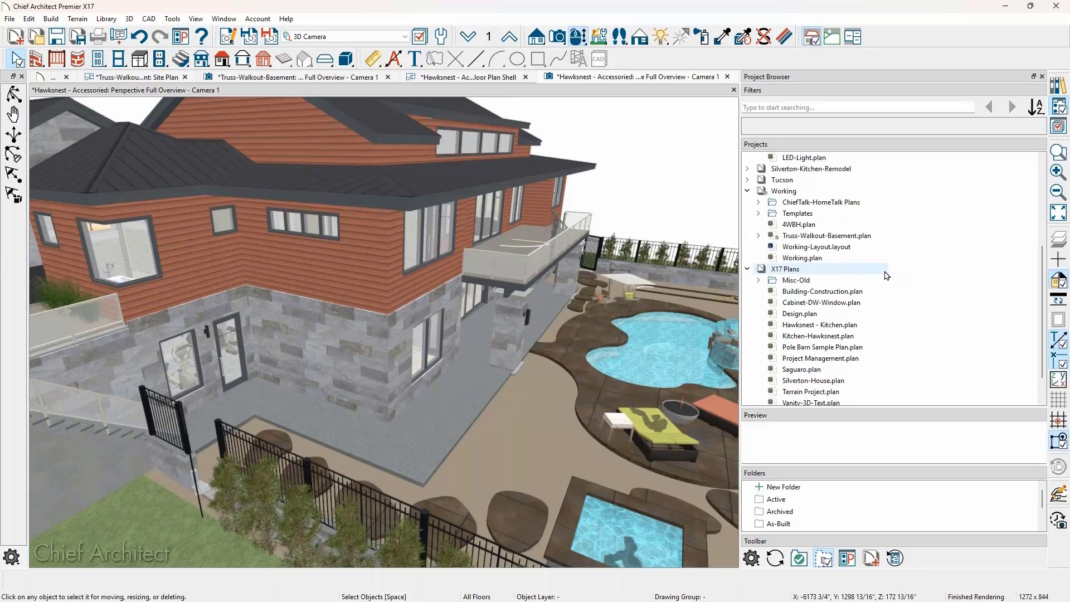
scroll(887, 276, up, 7)
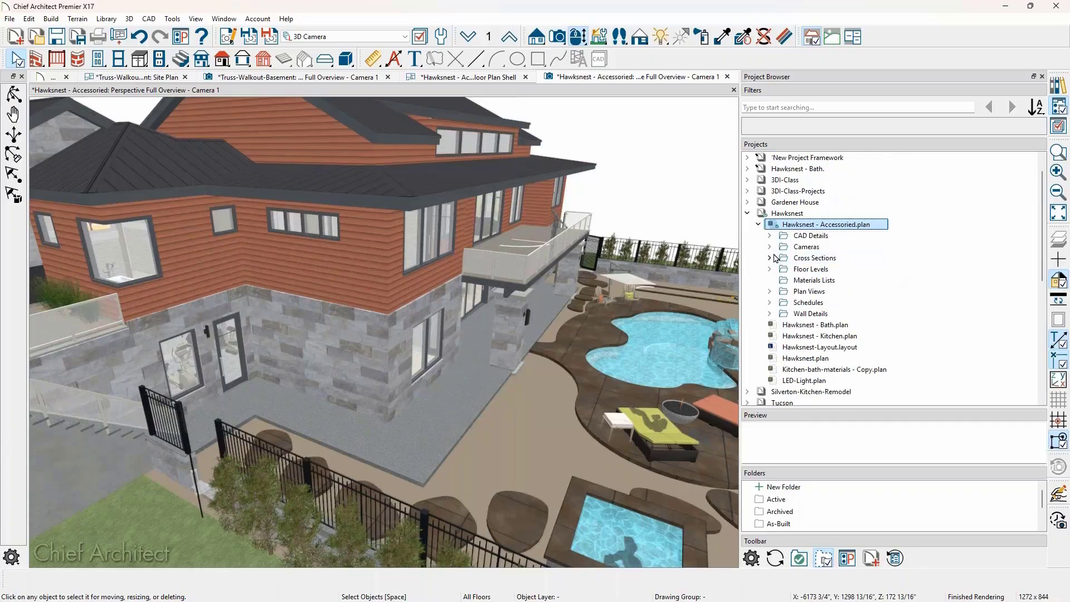
click(770, 236)
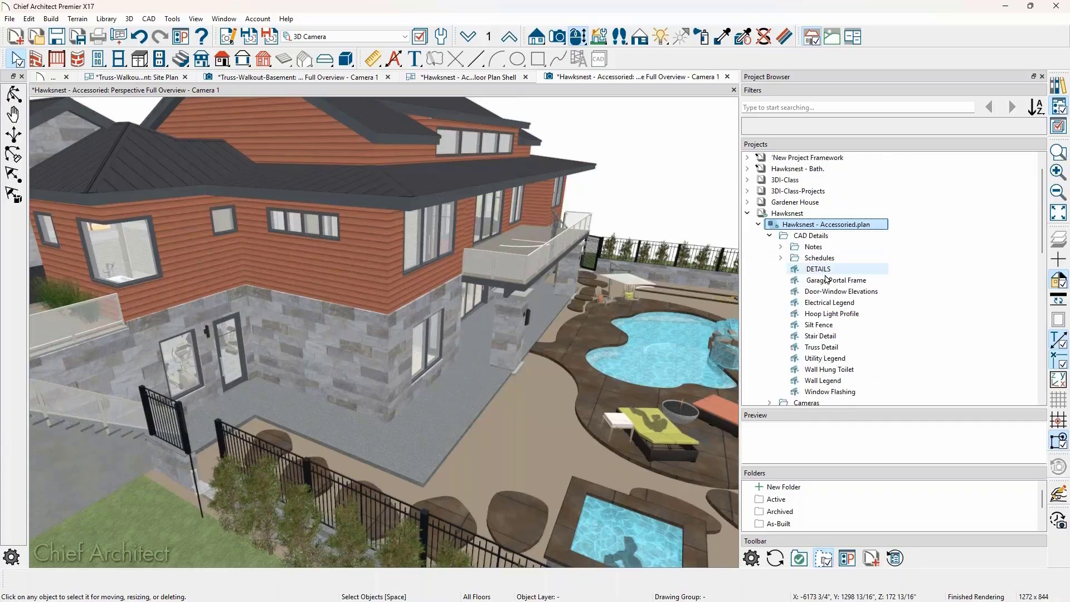
scroll(827, 279, down, 1)
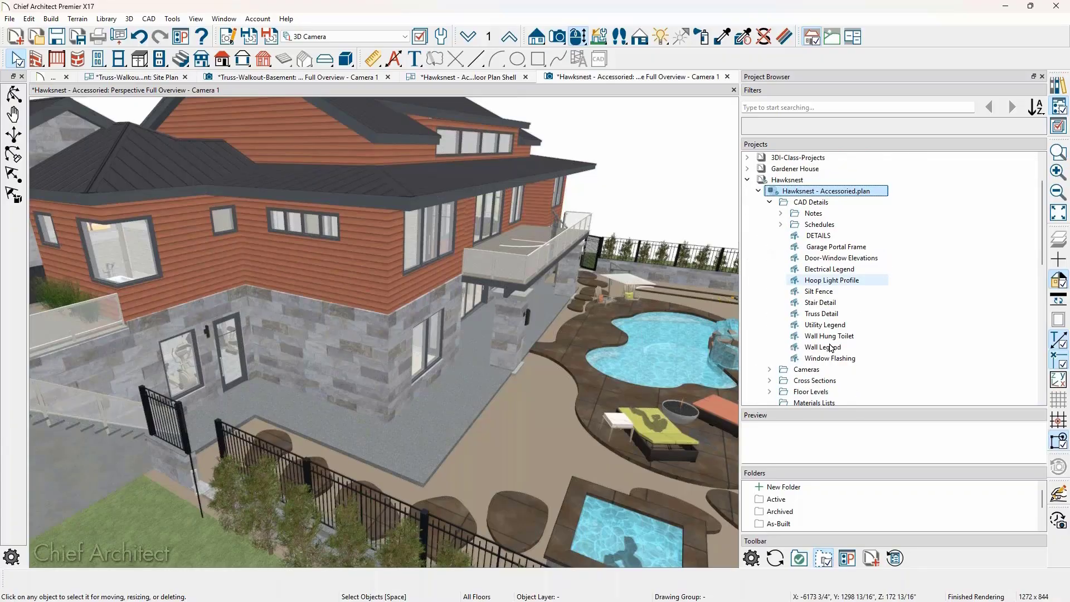
click(781, 225)
double_click(836, 347)
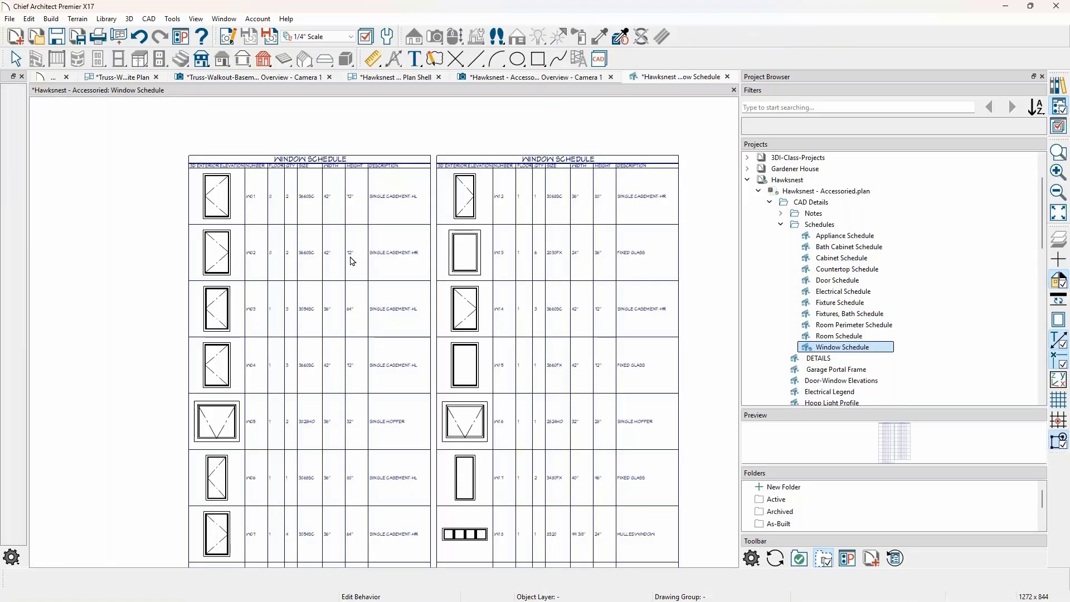
Set the character height of the window schedule's Schedule Style text to 8 through its layer's text style.
scroll(303, 262, up, 1)
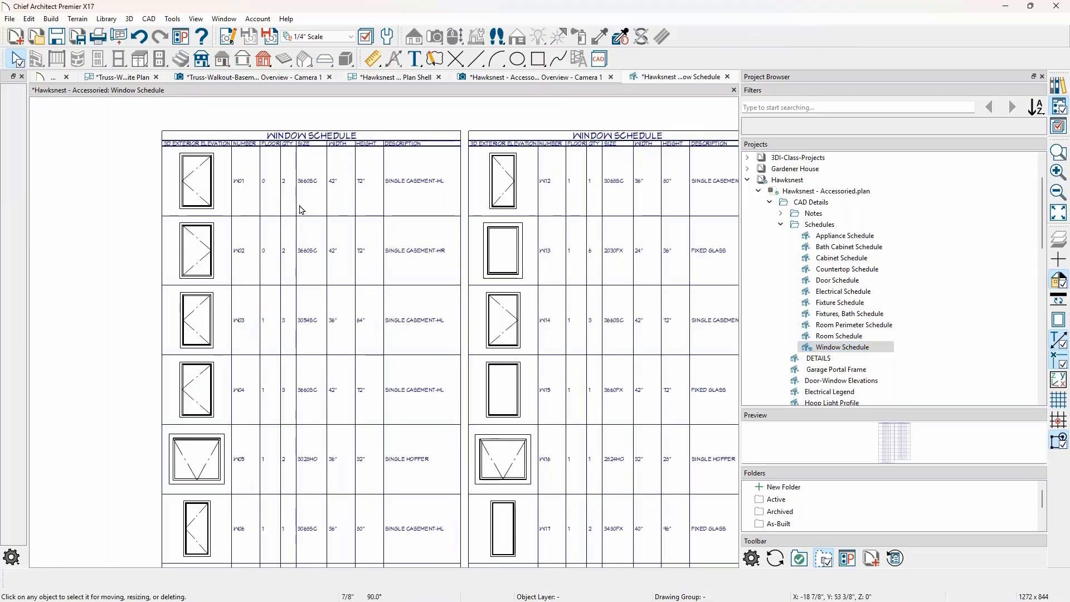
click(301, 210)
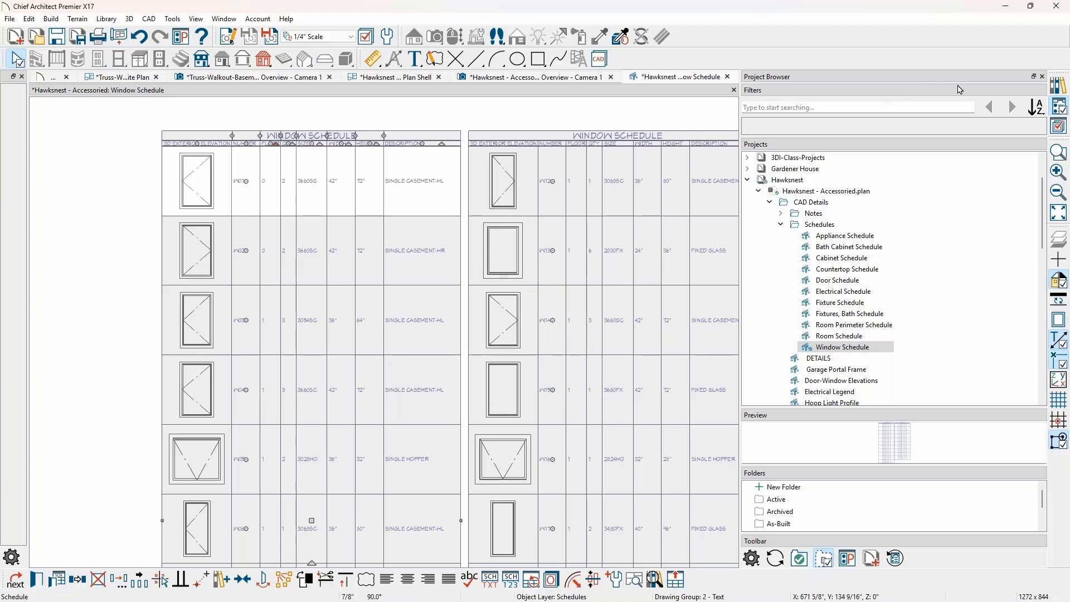
click(1058, 125)
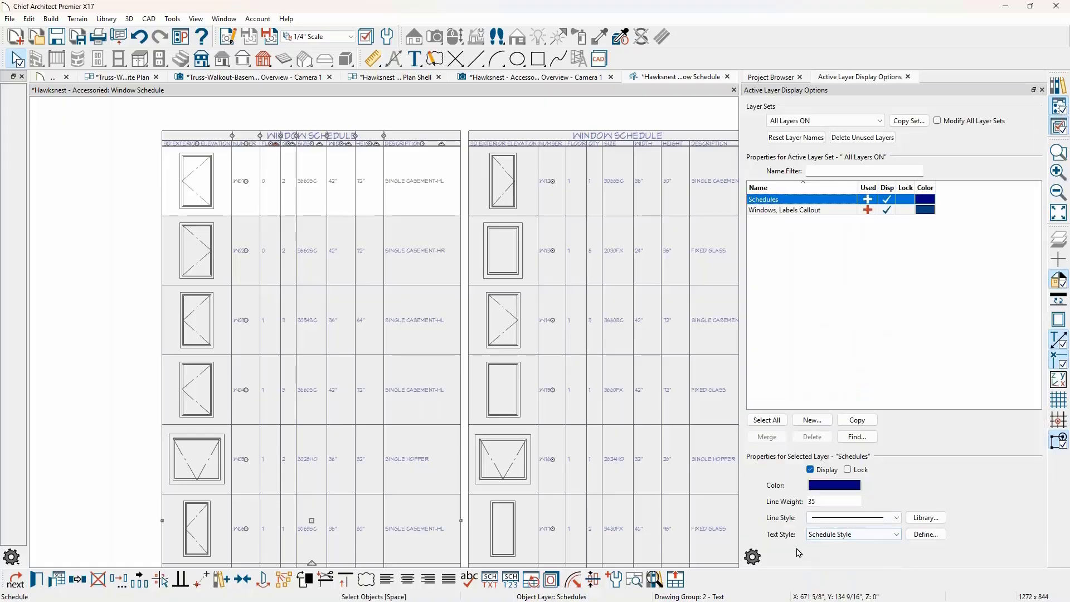
click(927, 538)
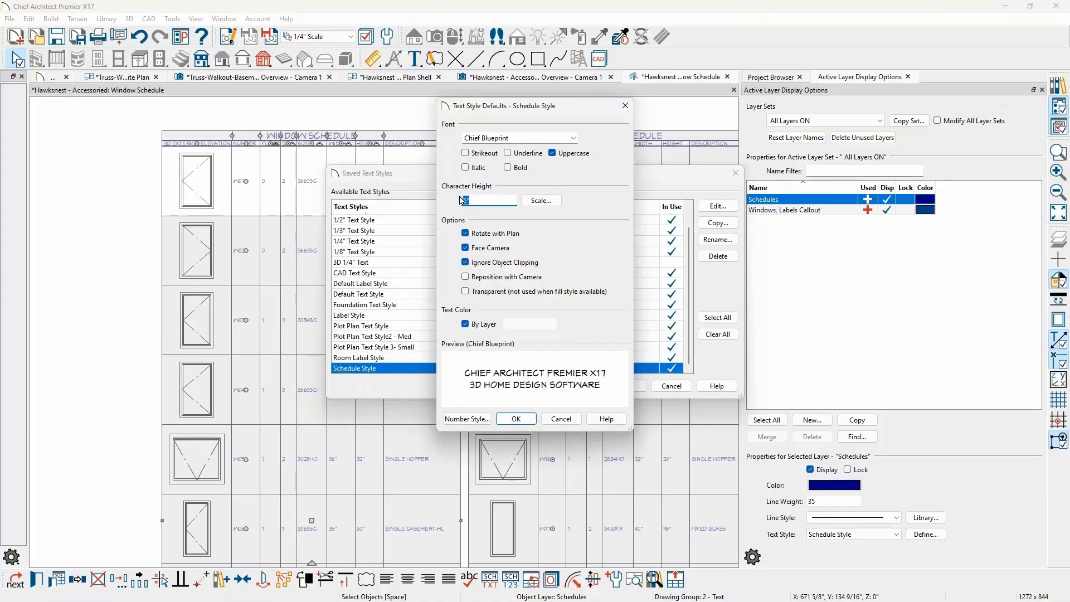
text(8)
click(516, 419)
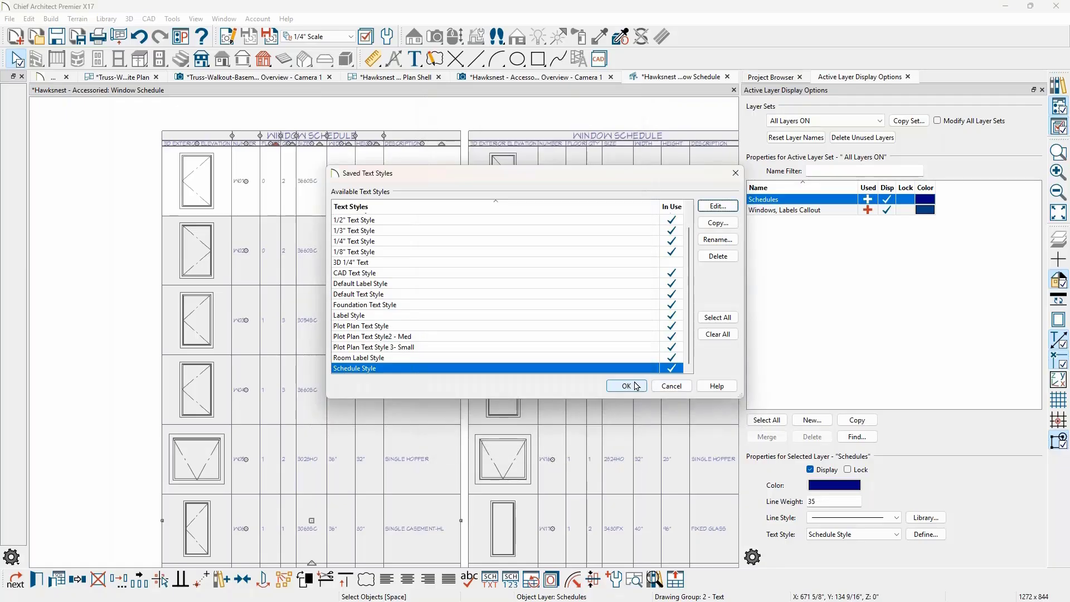
click(636, 387)
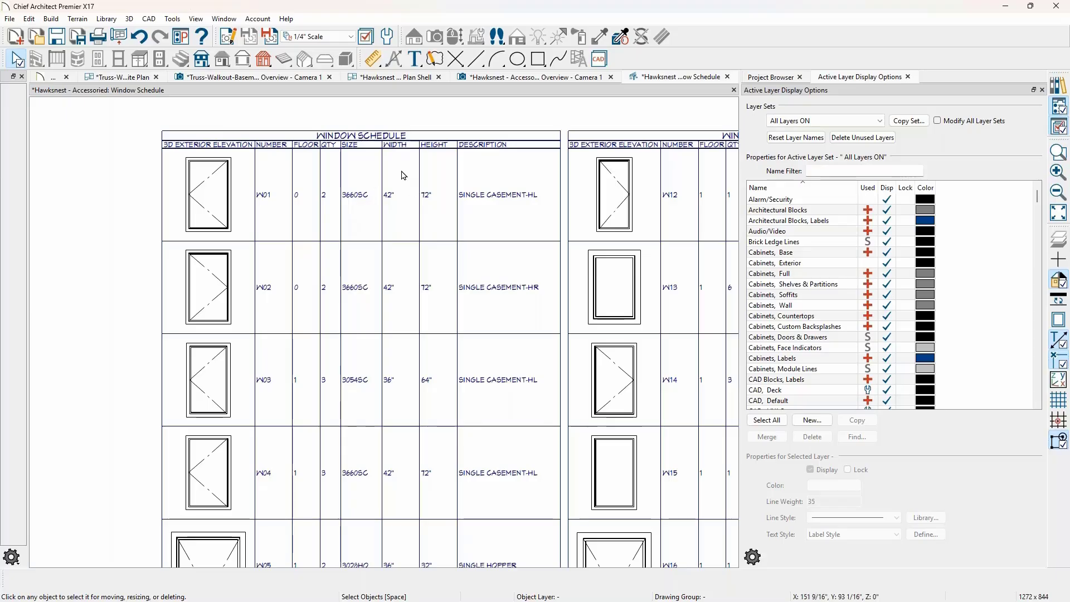
Open the window schedule's specification and review its general and attribute settings.
scroll(404, 177, up, 1)
scroll(396, 156, up, 2)
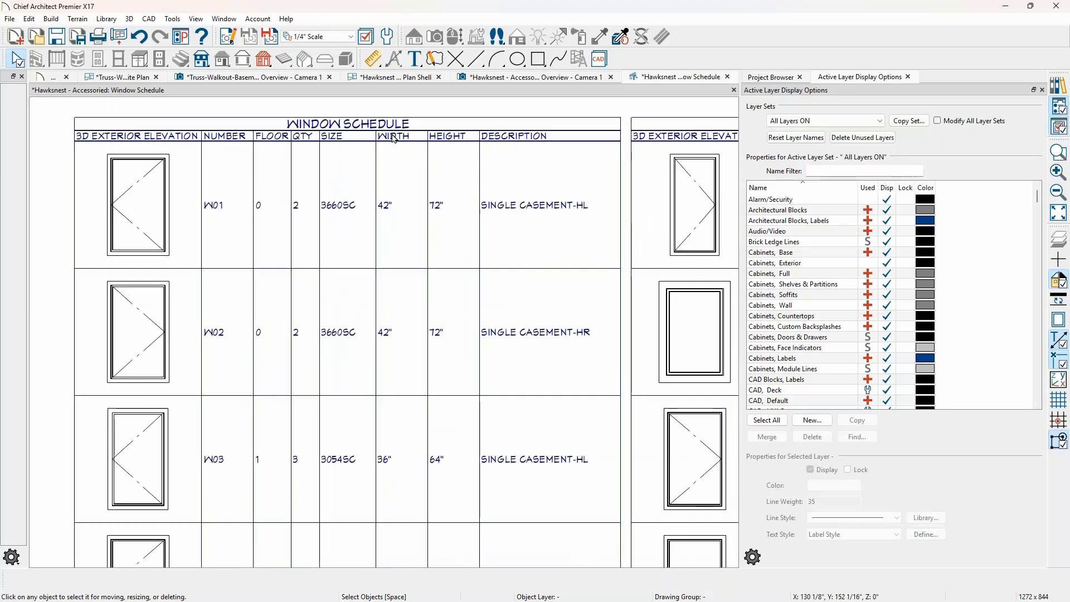
click(457, 186)
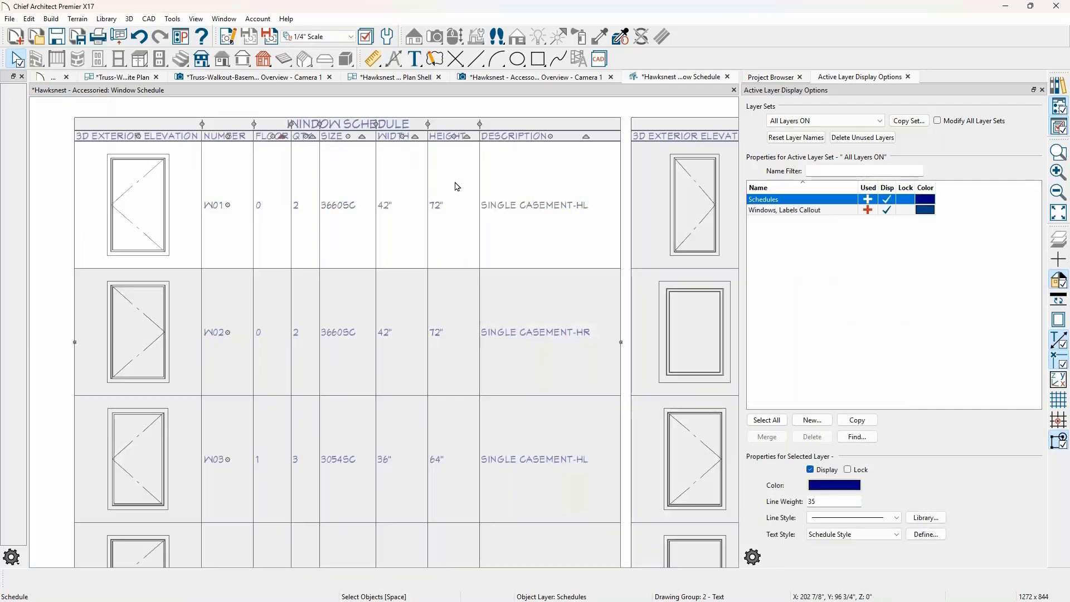
double_click(457, 186)
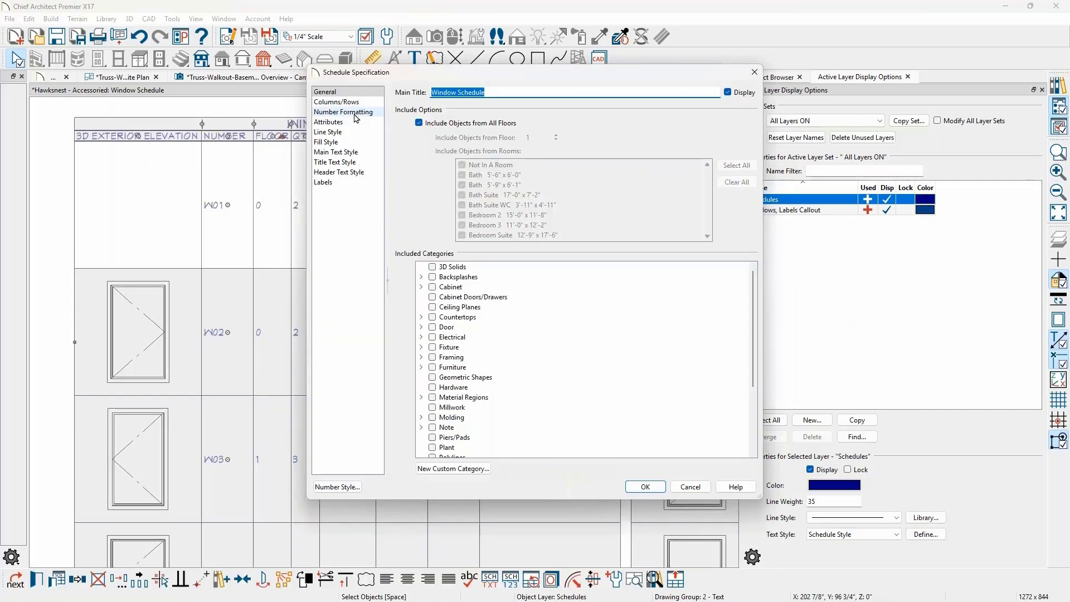
click(354, 103)
click(353, 94)
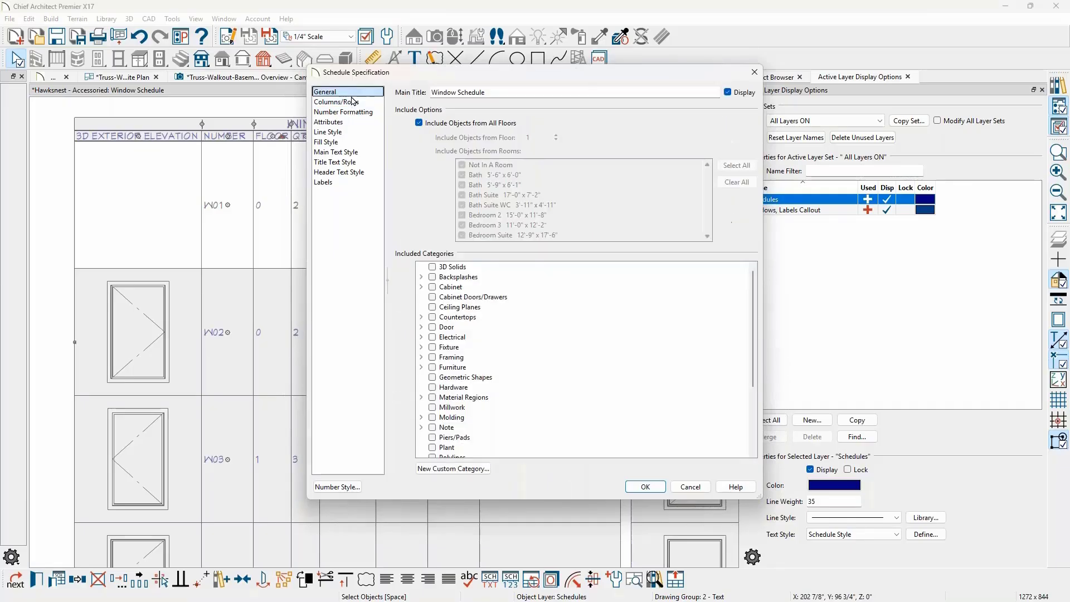
click(353, 123)
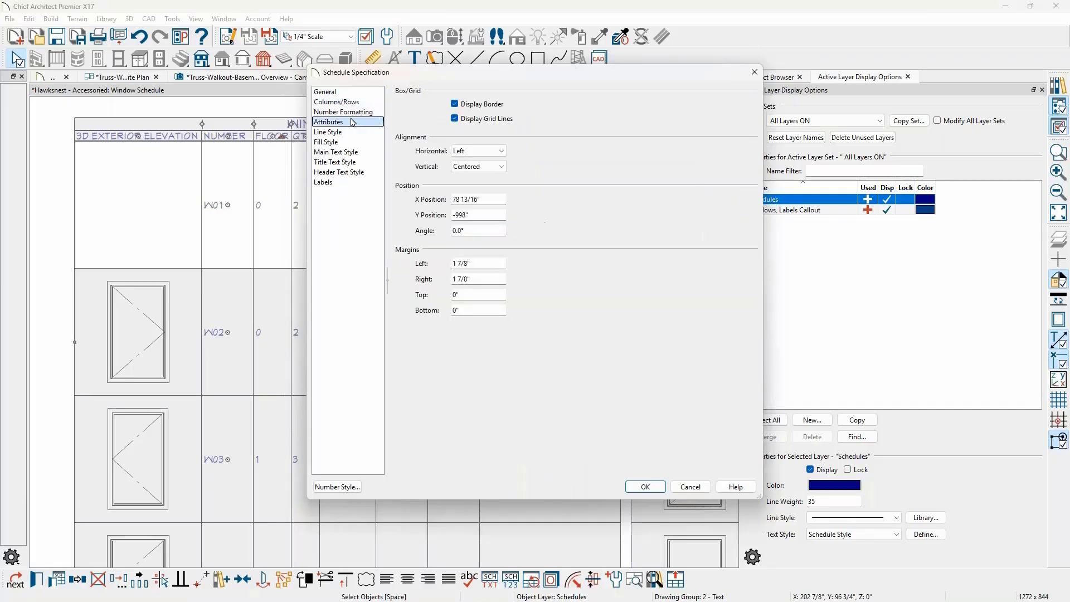
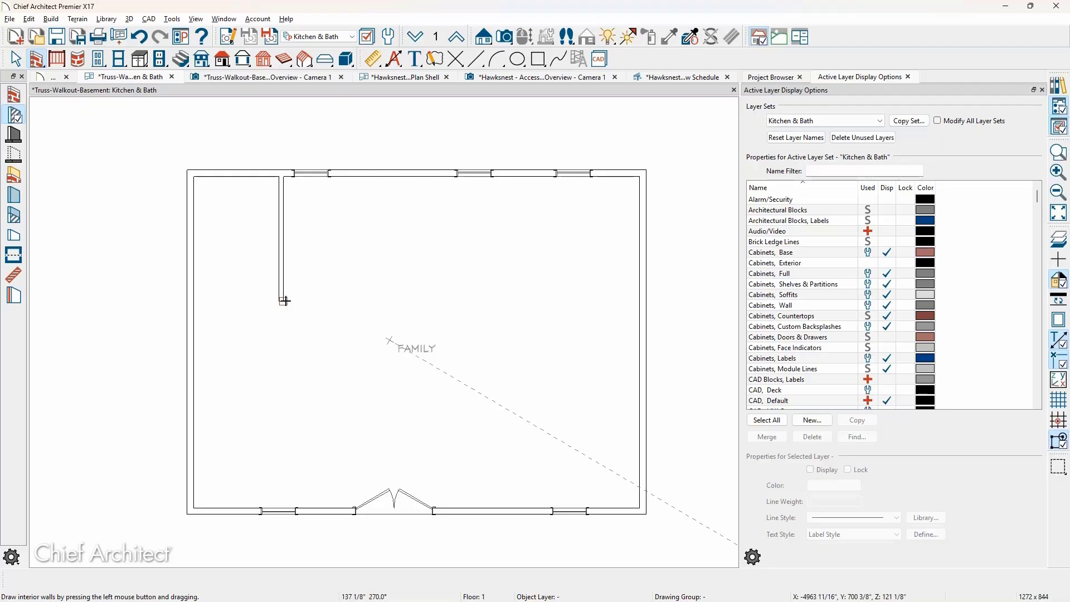
Draw a room divider about 90 inches long from the interior wall to the exterior wall and select the enclosed room.
key(space)
scroll(238, 305, up, 3)
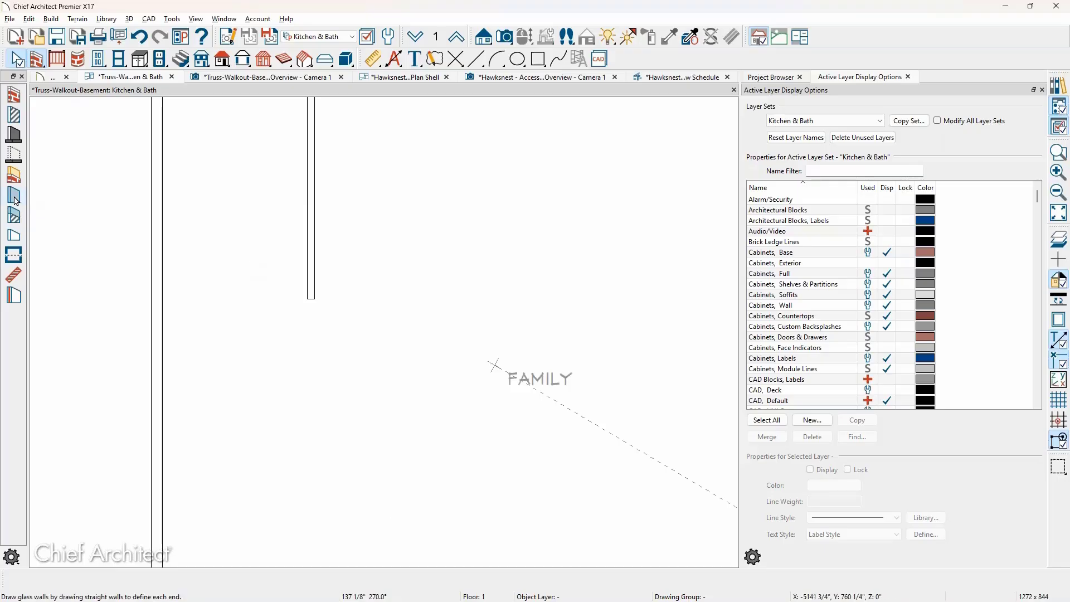
click(14, 256)
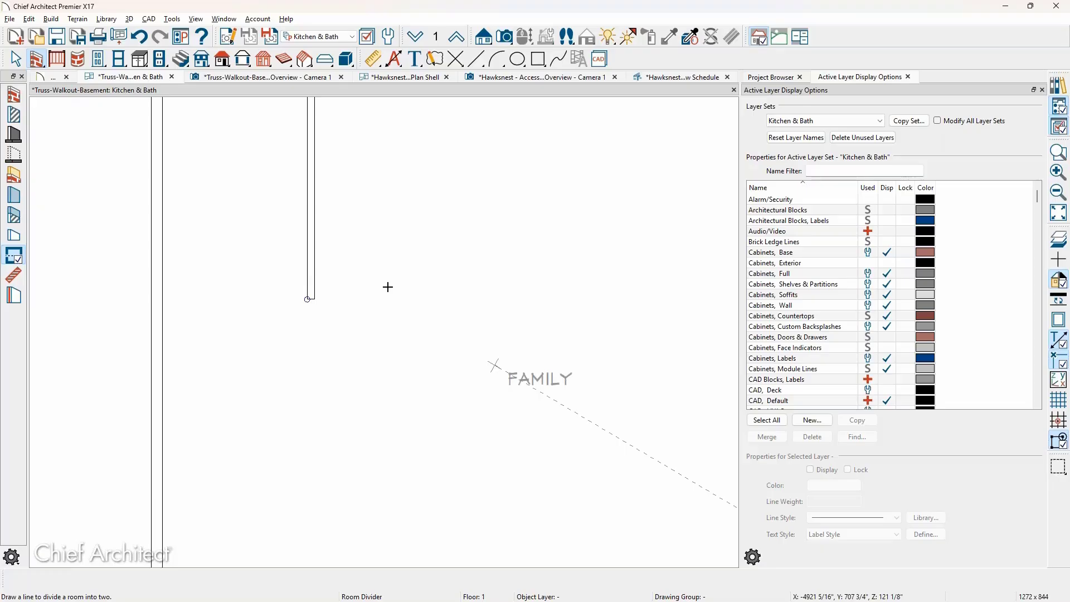
key(space)
scroll(352, 347, down, 2)
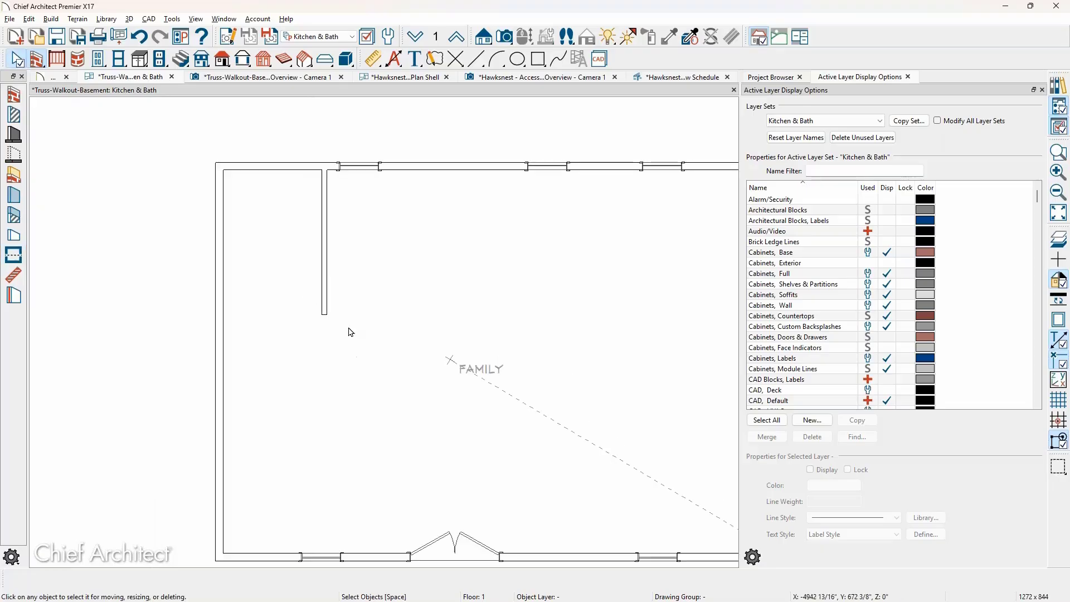
scroll(289, 280, up, 1)
scroll(304, 283, up, 1)
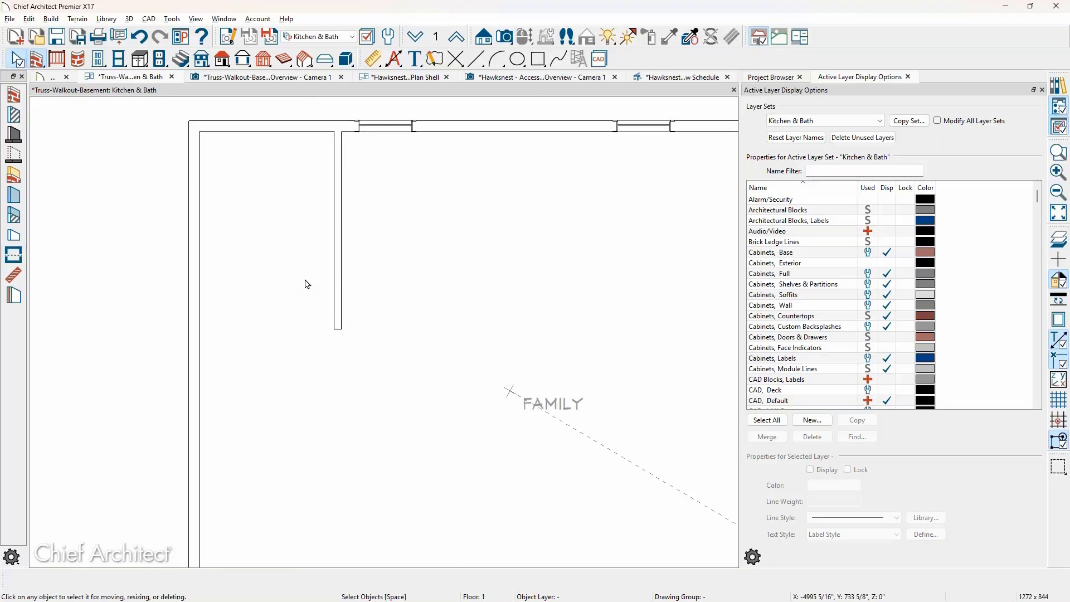
click(14, 256)
drag(334, 301, 199, 302)
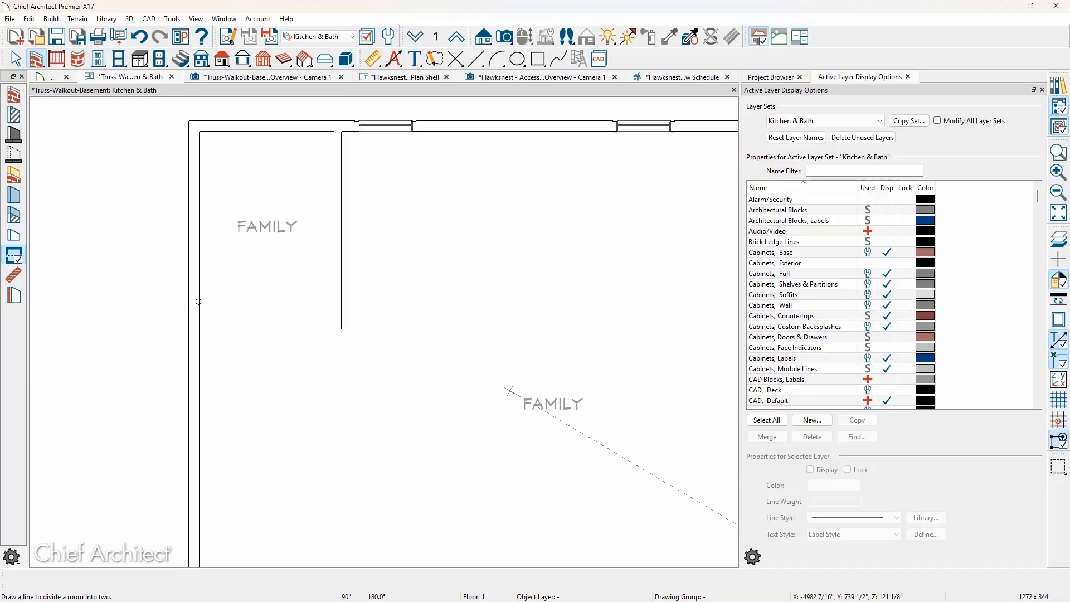
key(space)
click(315, 268)
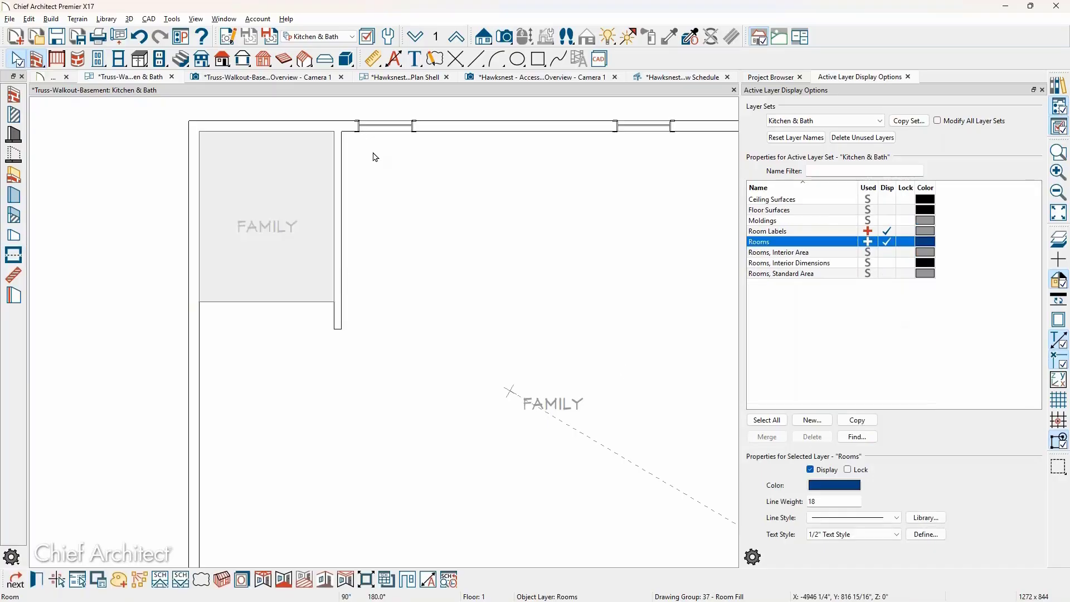
Place four ceiling lights in the enclosed room and two beyond the divider, turning on display of the Electrical Cans-Ceiling layer.
click(160, 59)
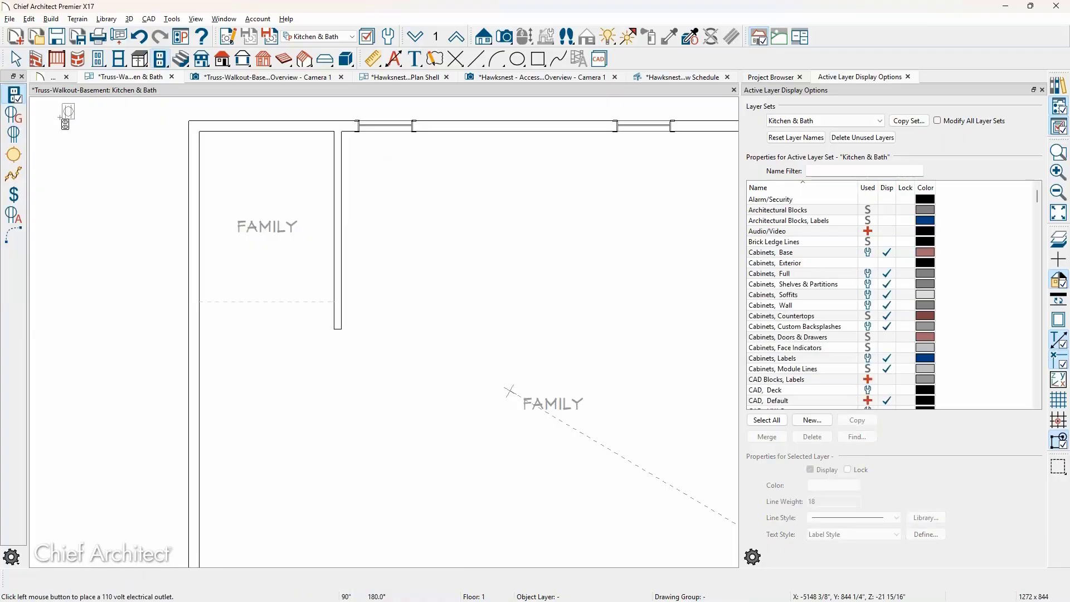
click(13, 155)
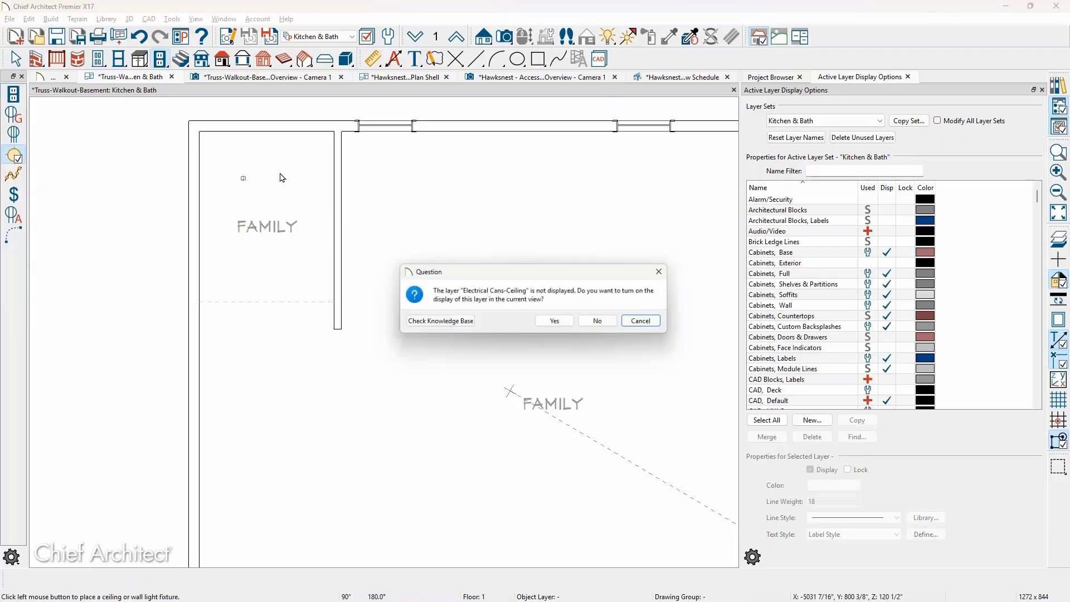
key(y)
click(286, 176)
click(263, 264)
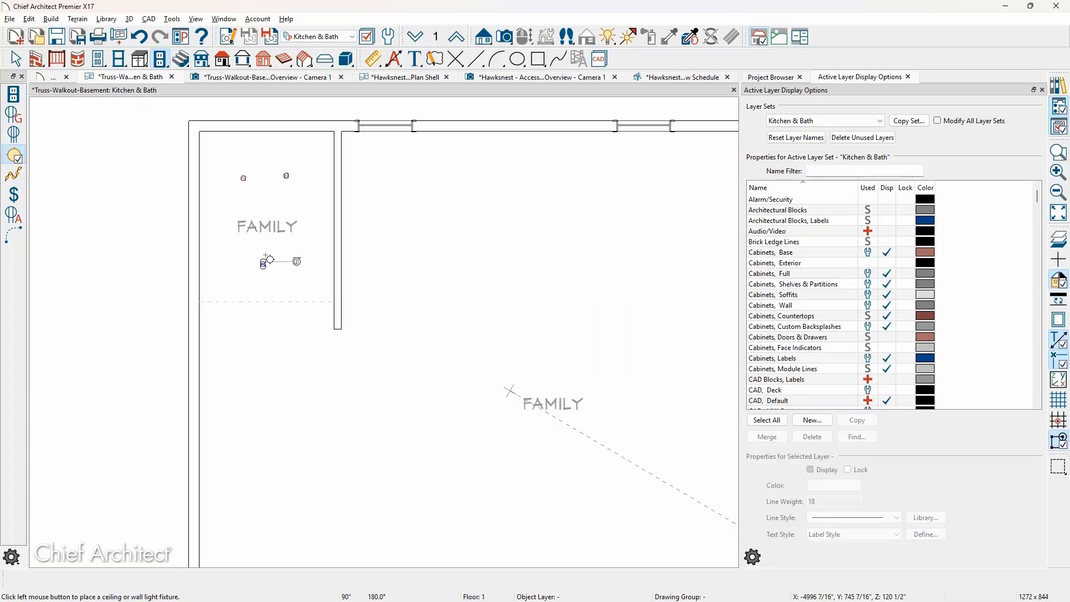
click(298, 261)
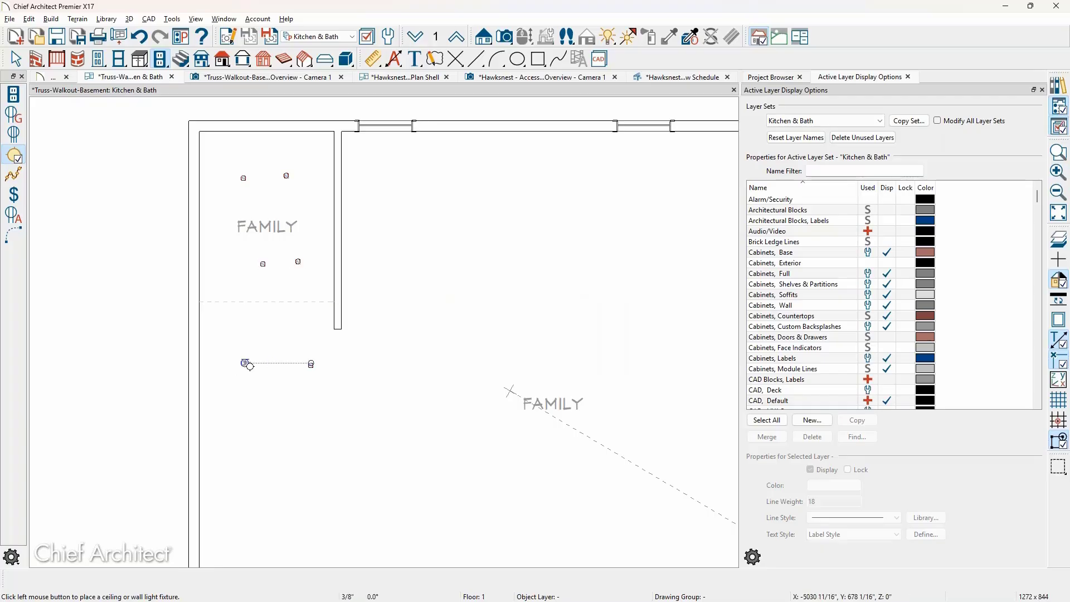
click(244, 363)
key(Escape)
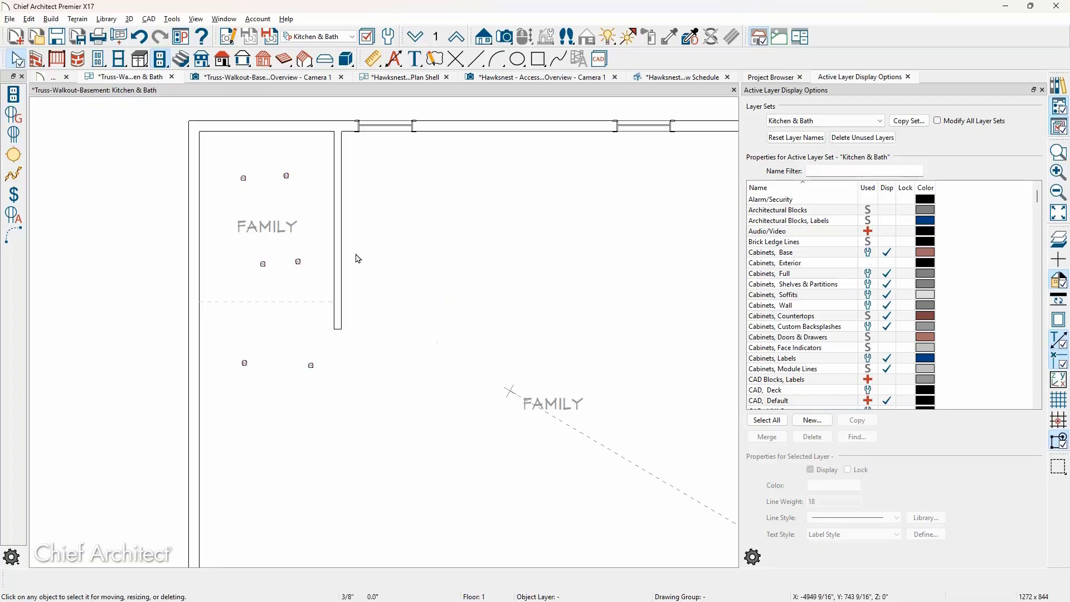
Set the room type of the small room enclosed by the divider to Bath.
click(323, 226)
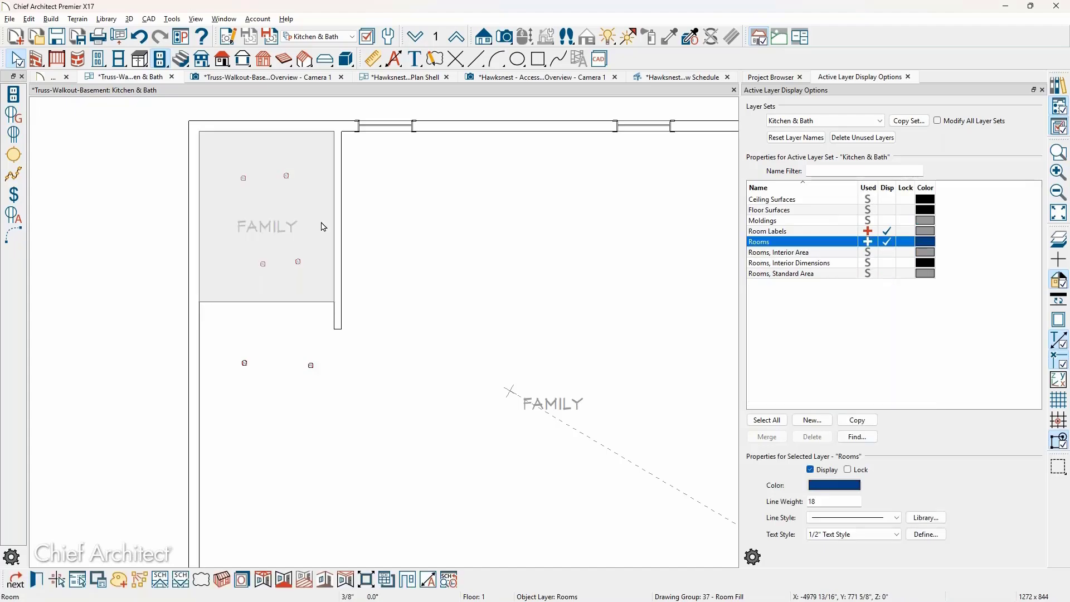
double_click(323, 226)
click(371, 72)
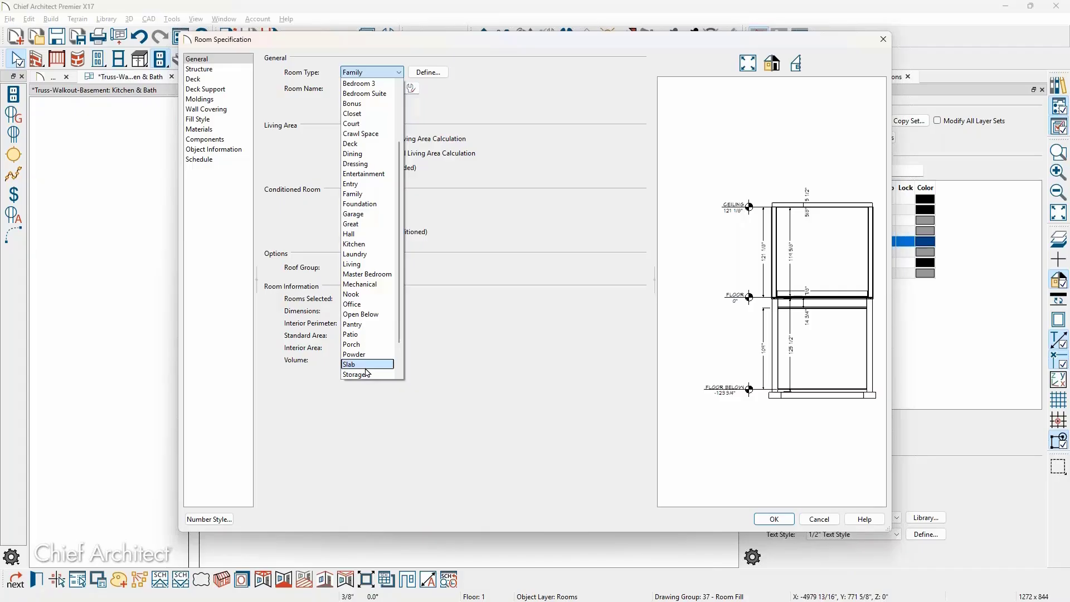
scroll(367, 362, up, 2)
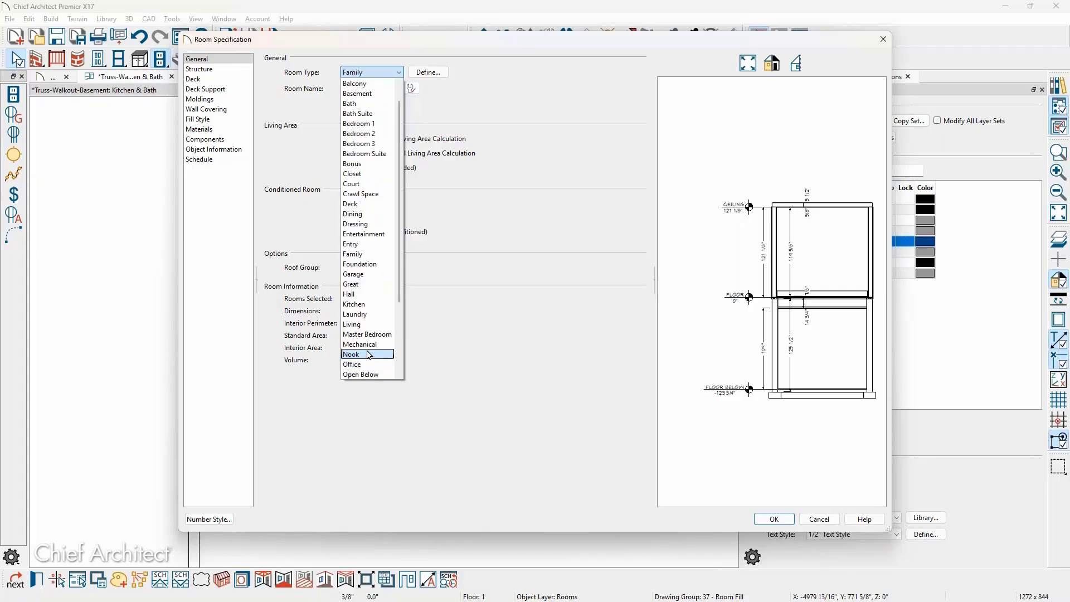
click(355, 105)
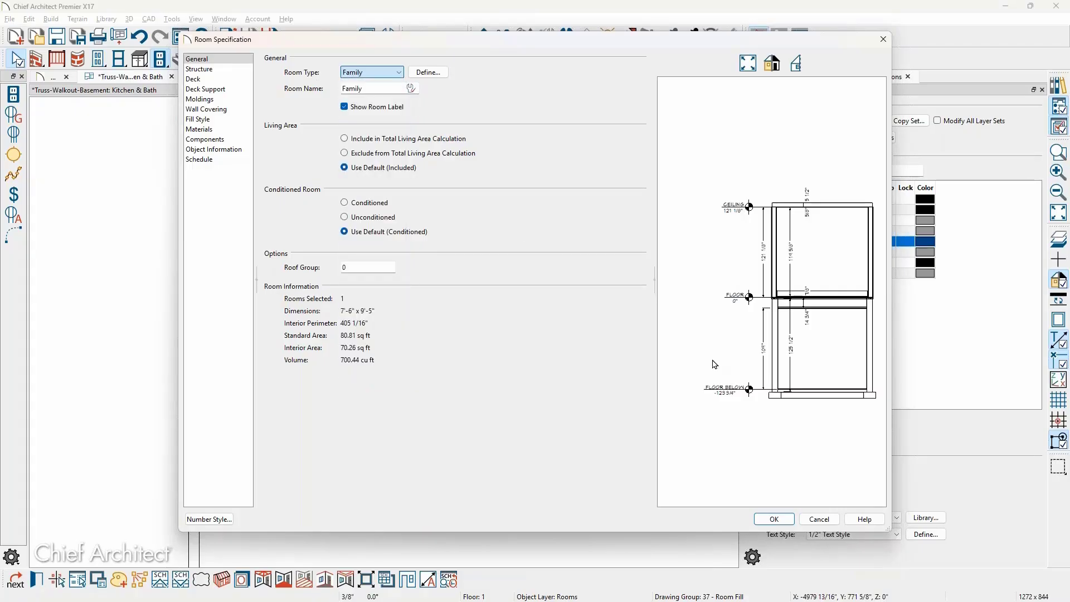
click(777, 519)
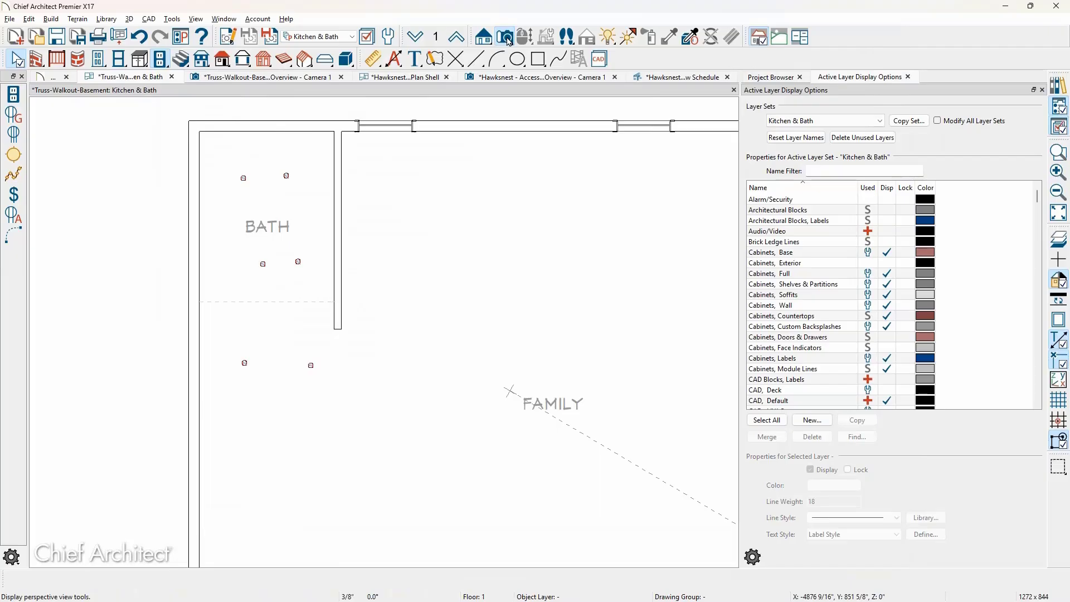
Create a full camera view from below the room divider, looking into the Bath room and its ceiling lights.
click(507, 39)
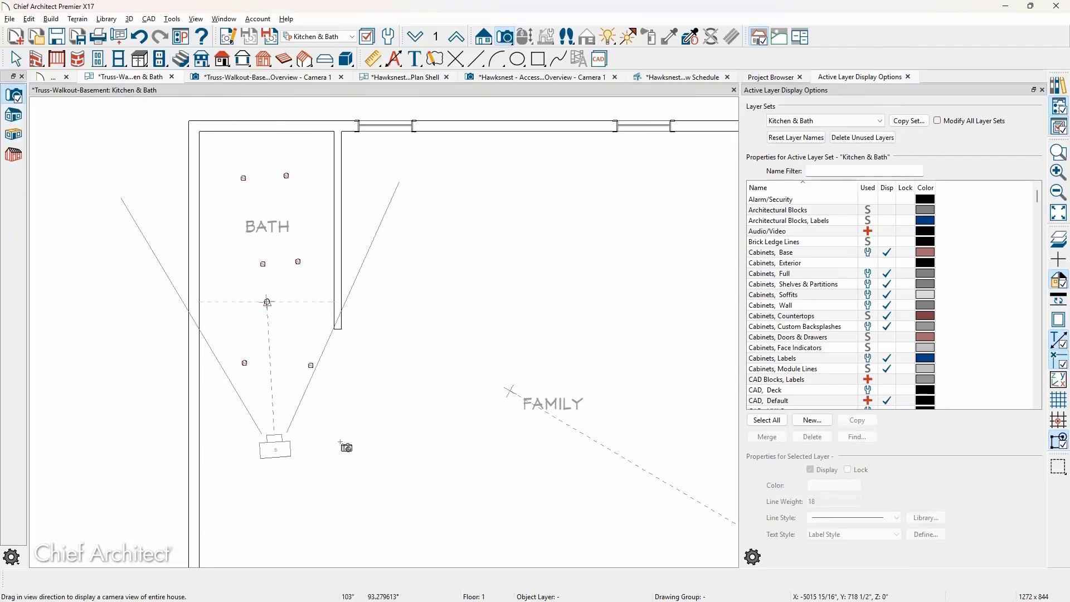
click(341, 442)
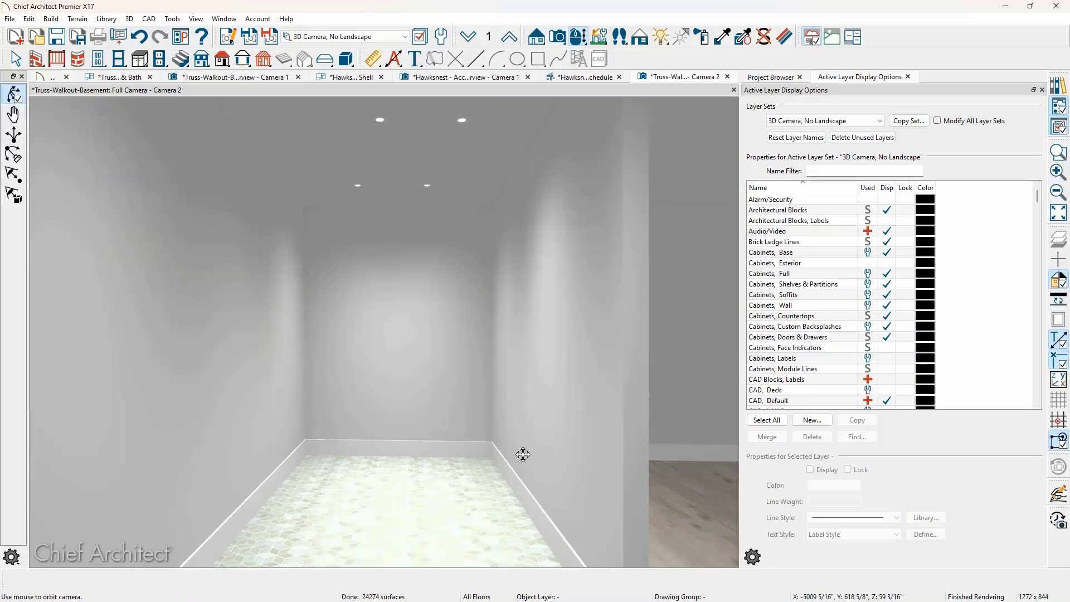
drag(523, 454, 528, 404)
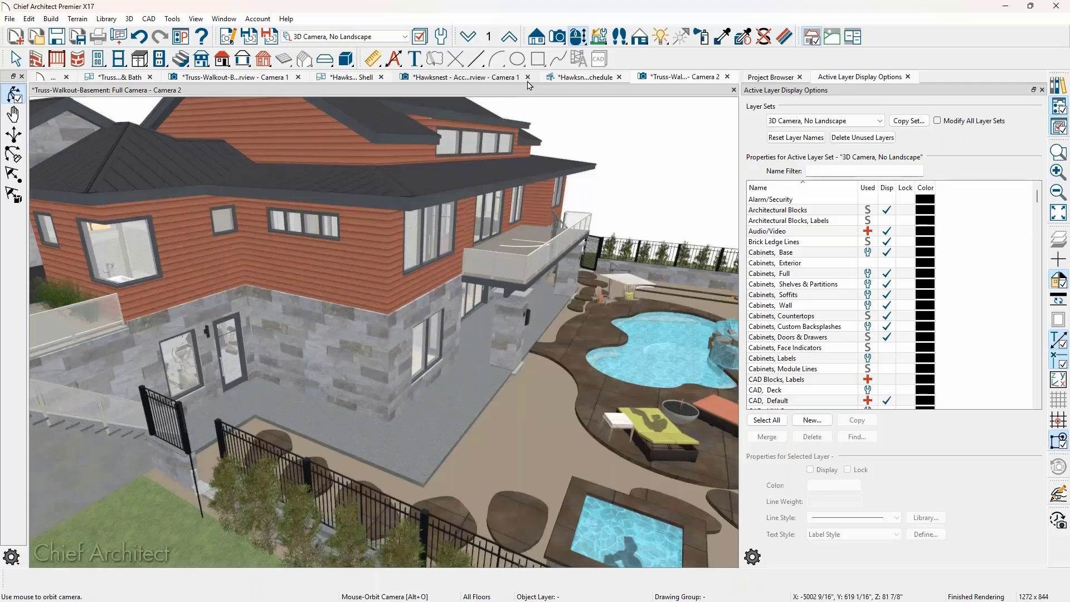
Close the Hawksnest perspective overview camera view and the Hawksnest window schedule.
click(526, 82)
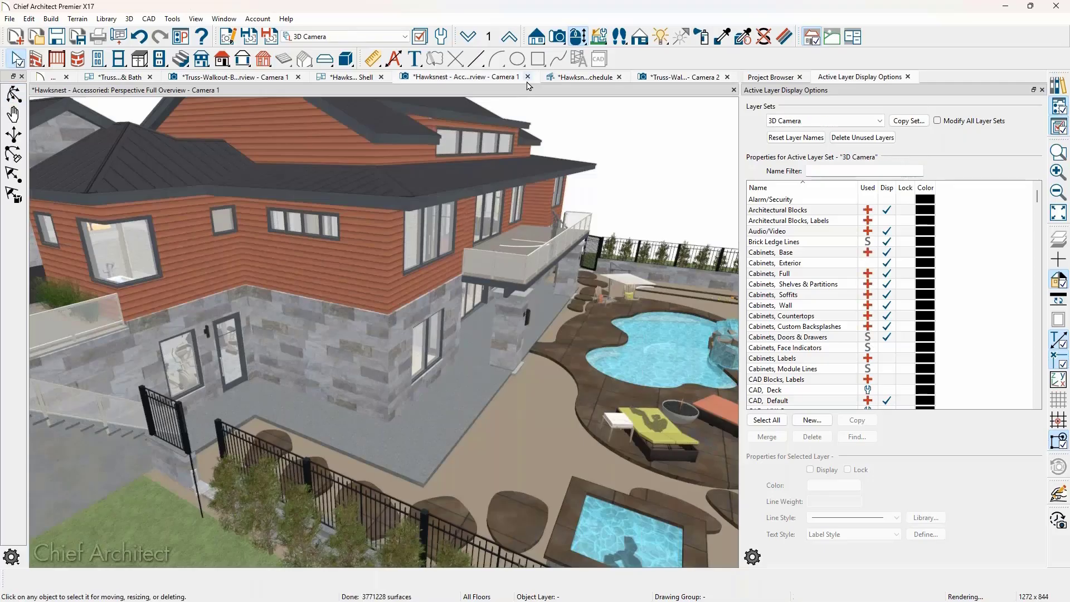
click(527, 77)
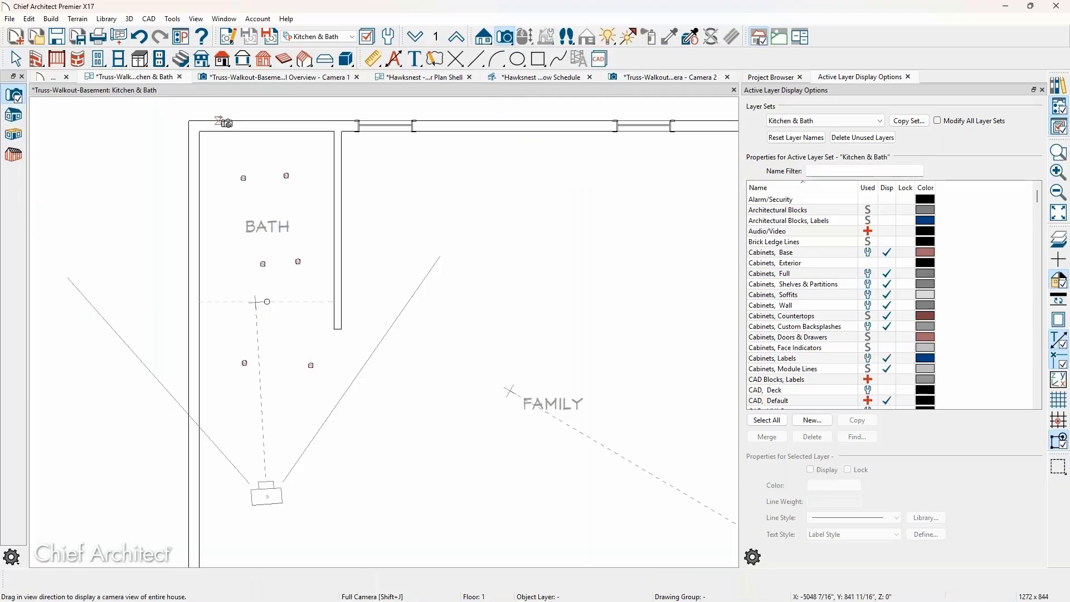
key(space)
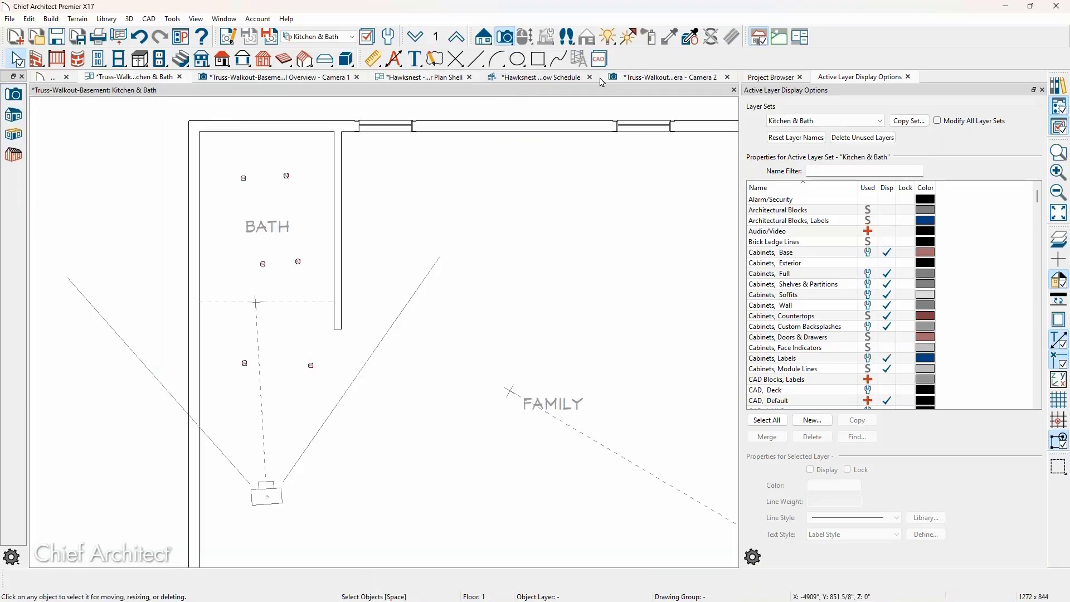
click(589, 77)
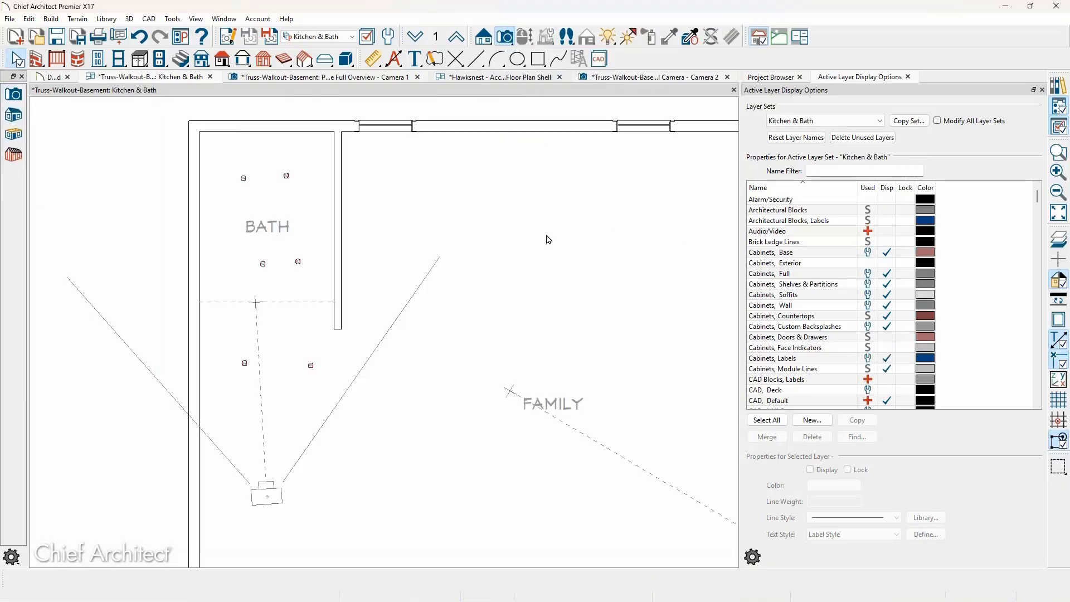
Switch to the Hawksnest floor plan and set its saved plan view to Cameras, Plan.
click(499, 77)
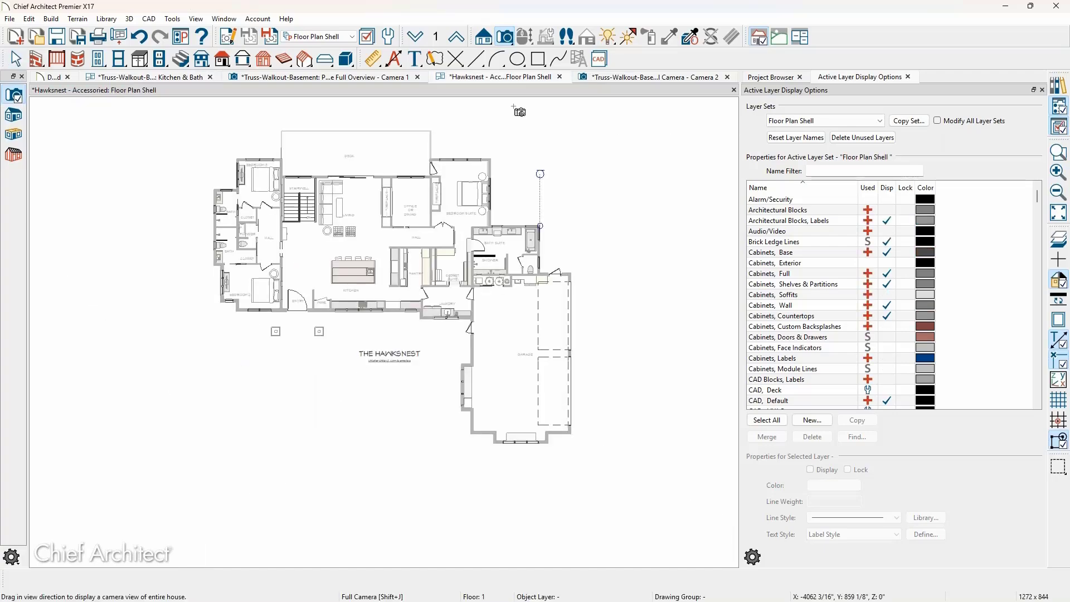
scroll(452, 233, up, 3)
click(346, 37)
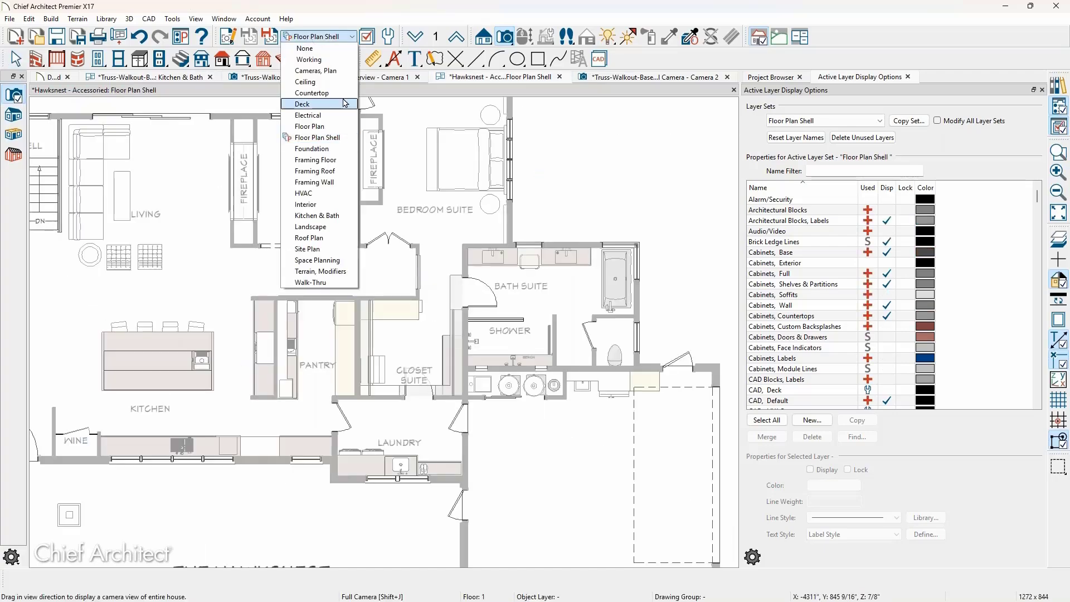
click(568, 315)
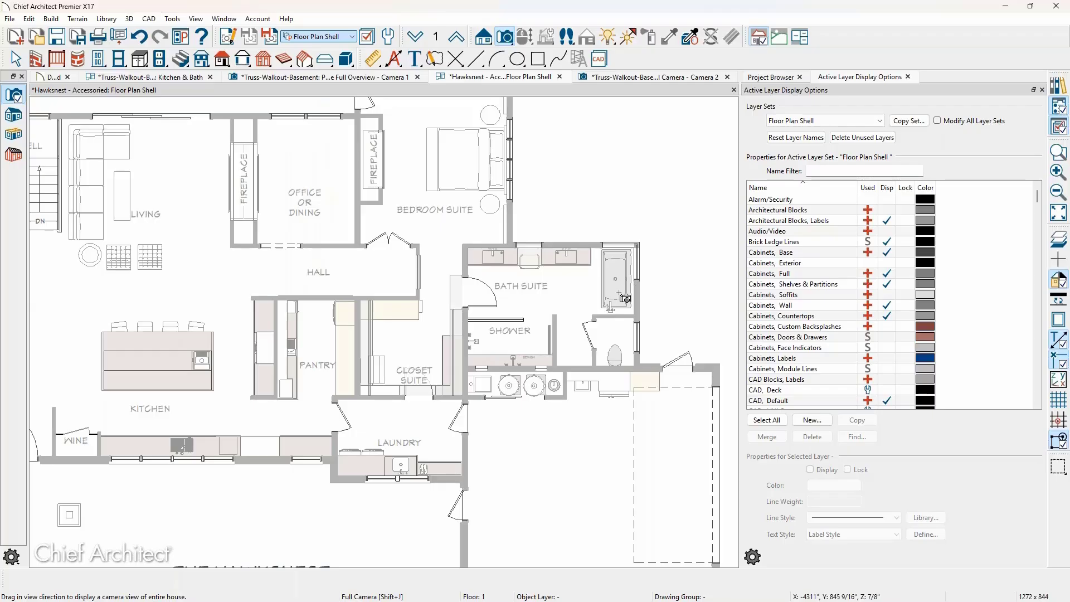
key(Up)
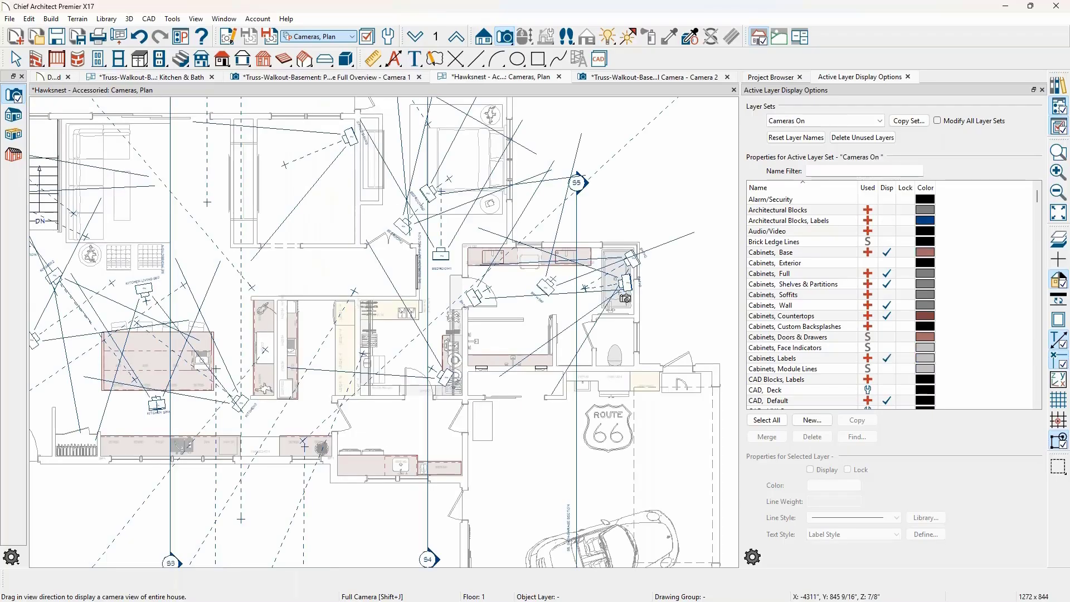
Open the view of the Bath1 camera beside the bath suite's door, with the layer display options and Project Browser closed.
scroll(498, 288, up, 3)
key(space)
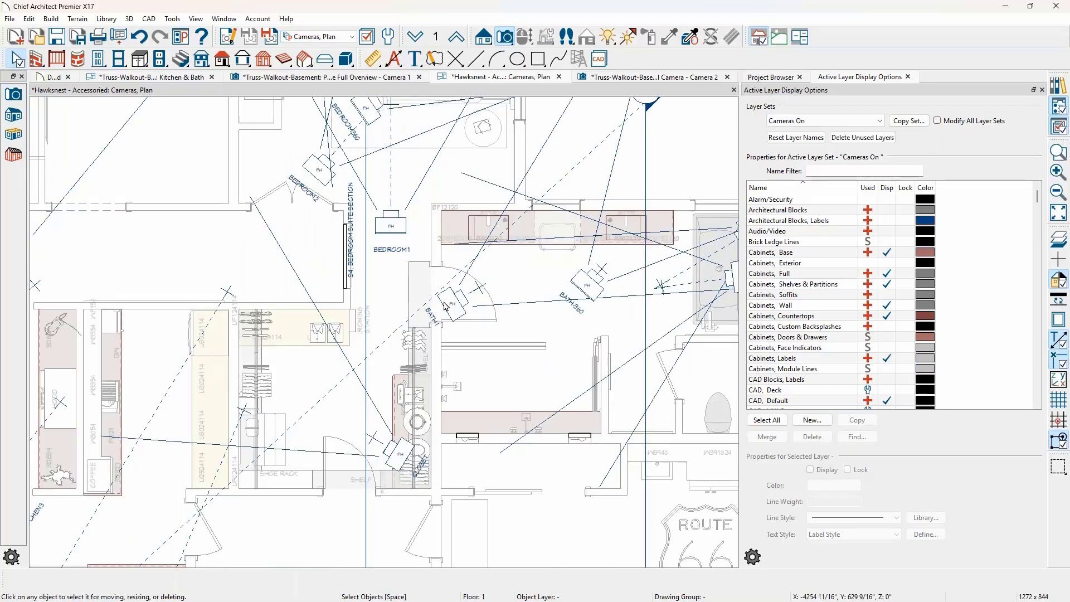
scroll(444, 306, up, 2)
click(444, 306)
click(908, 77)
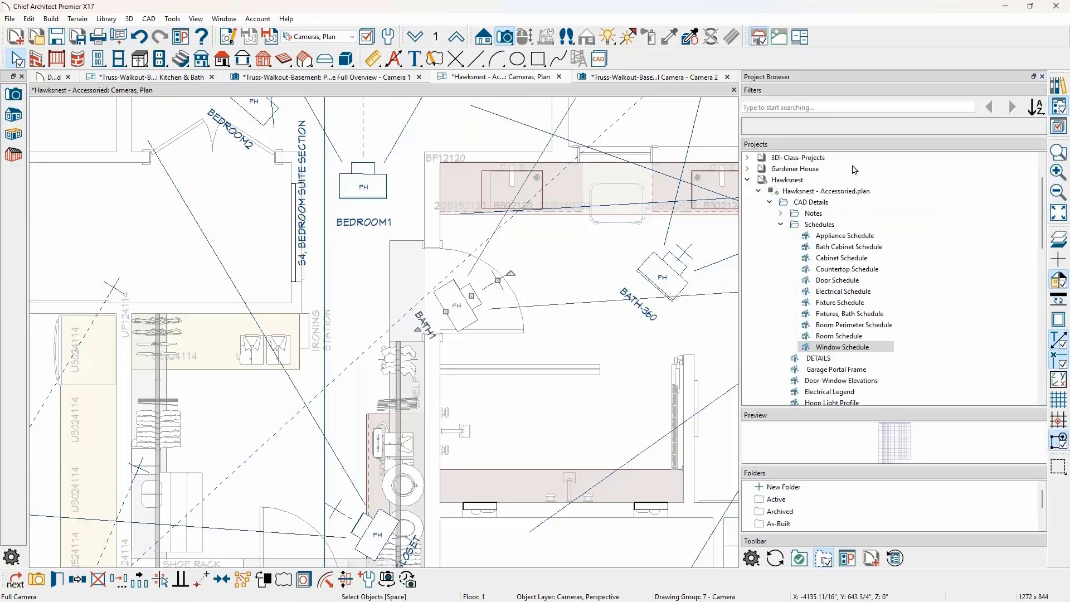
key(ctrl+alt+p)
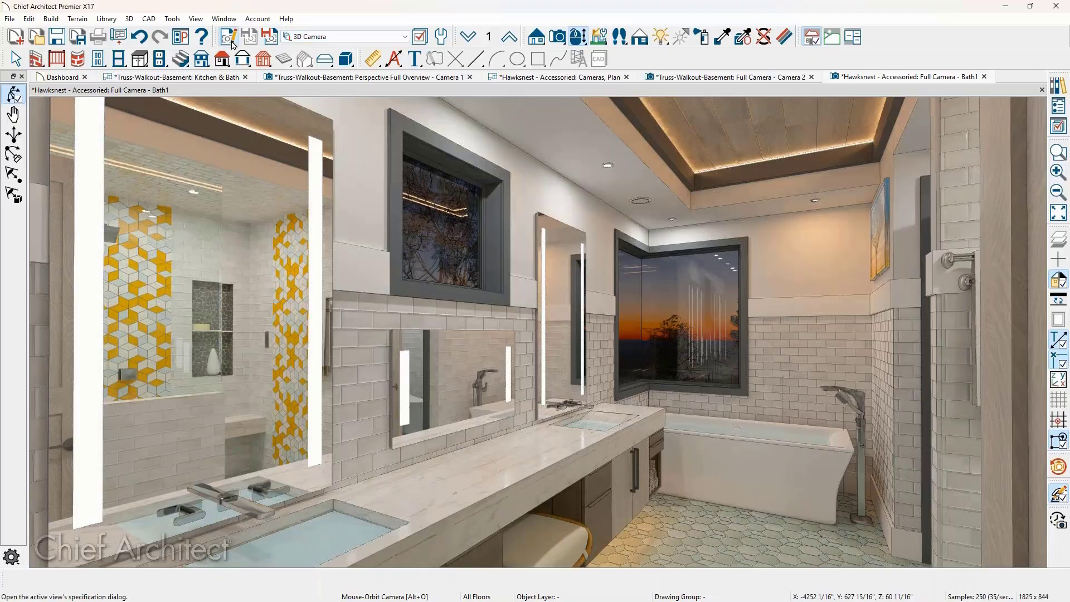
Review the Bath1 camera's specification and the lights in its Bath light set, sorting them by which are on, and close both dialogs.
click(228, 37)
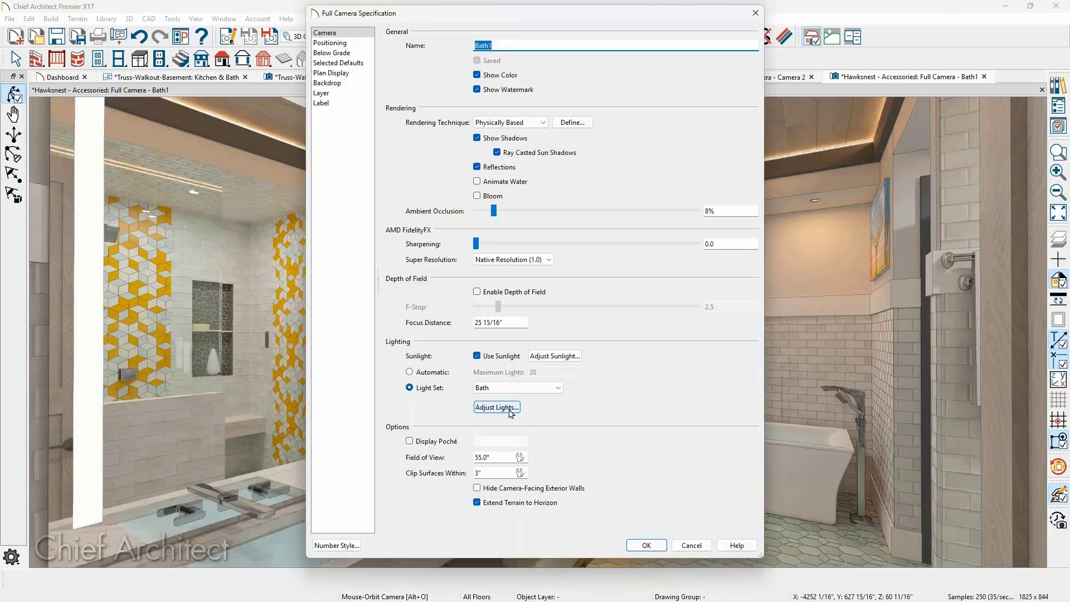
click(508, 409)
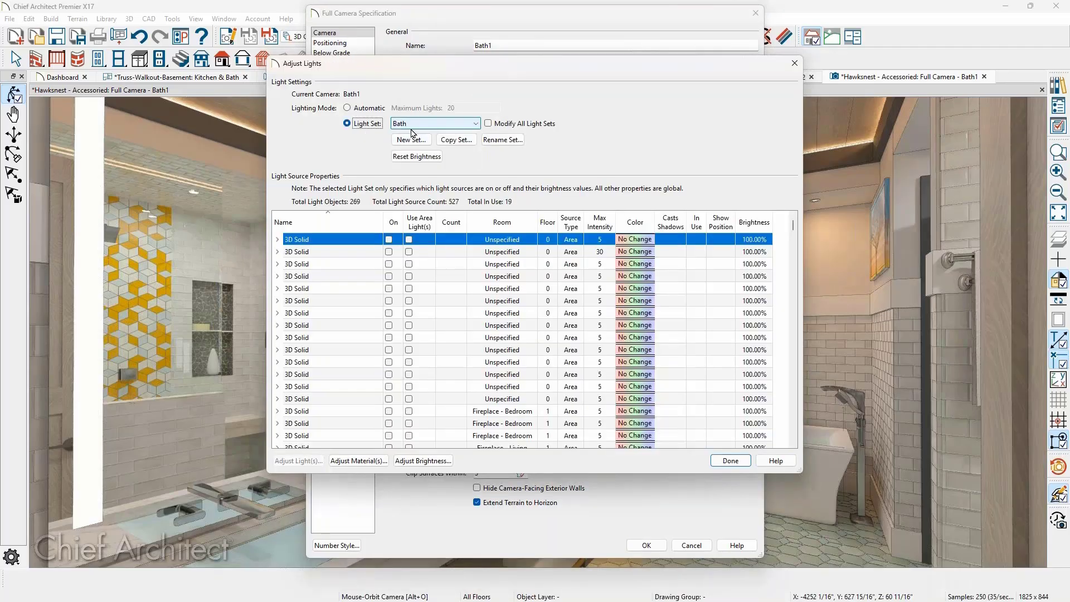
click(395, 225)
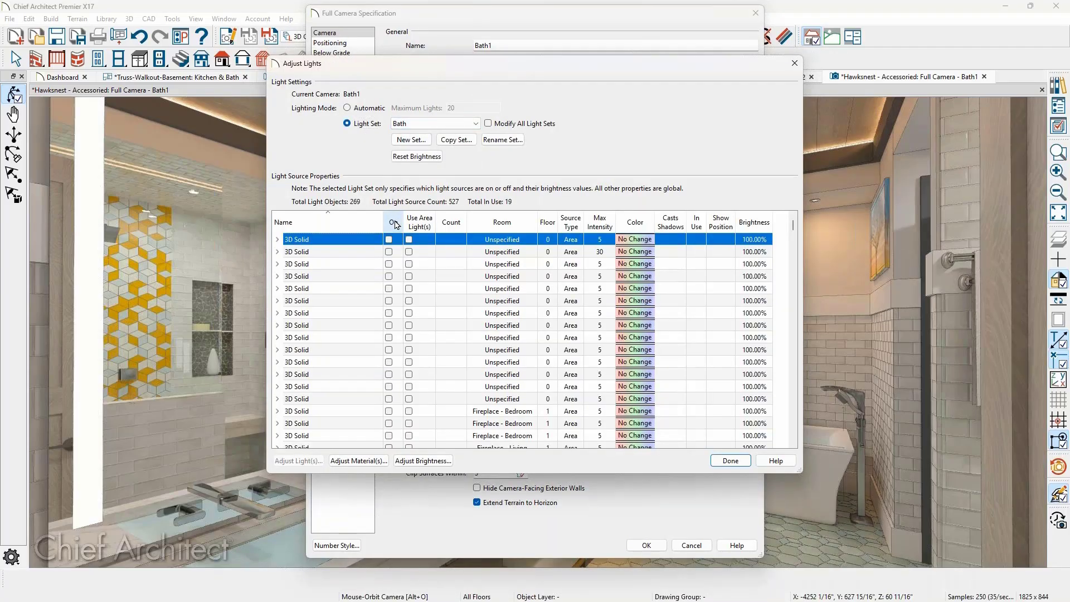
click(394, 223)
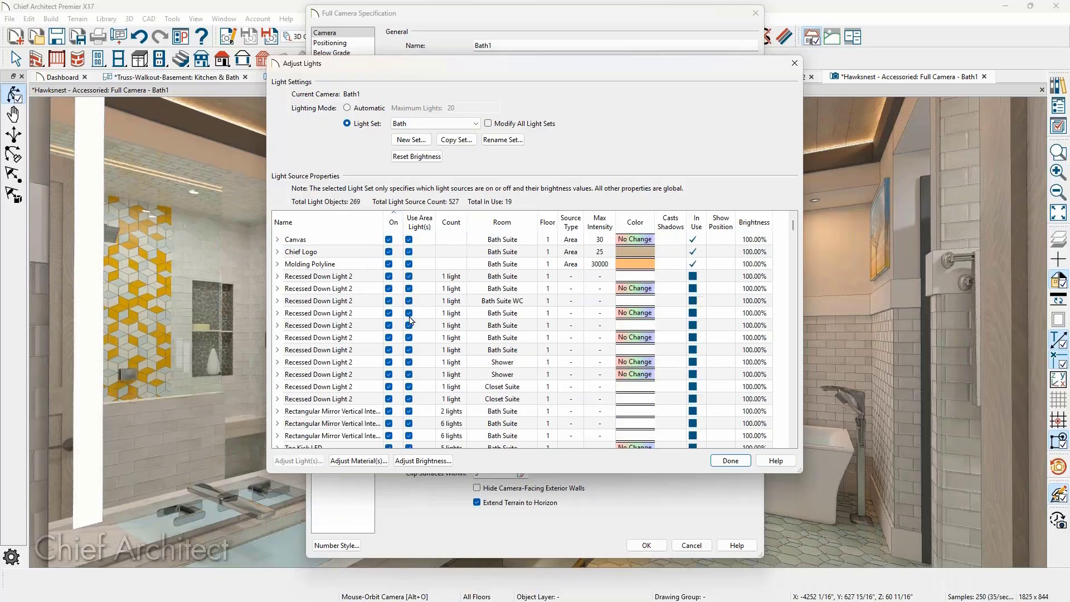
scroll(336, 302, down, 1)
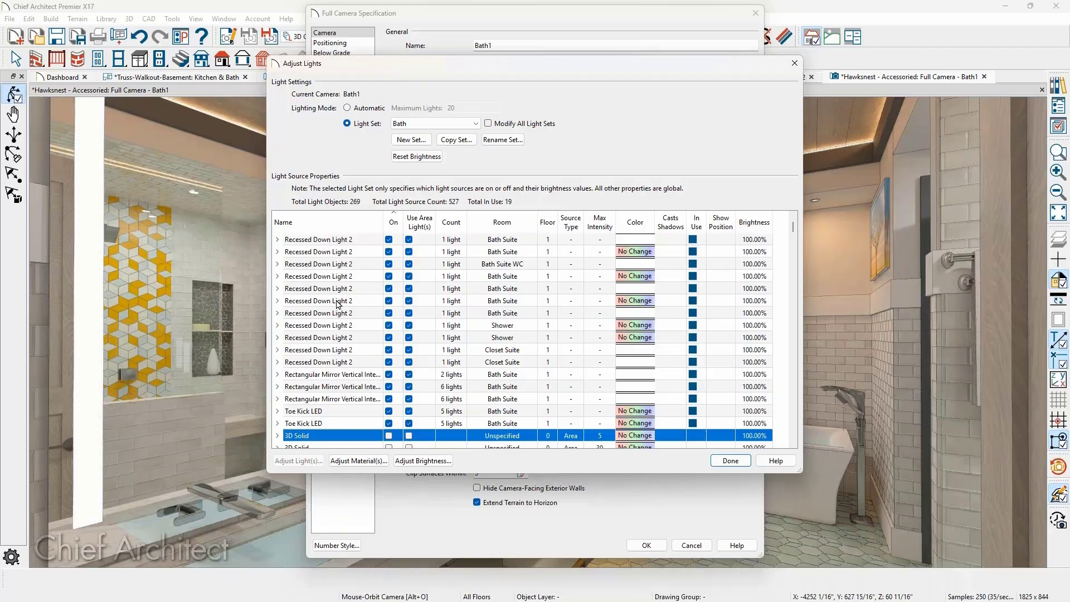
scroll(337, 304, up, 1)
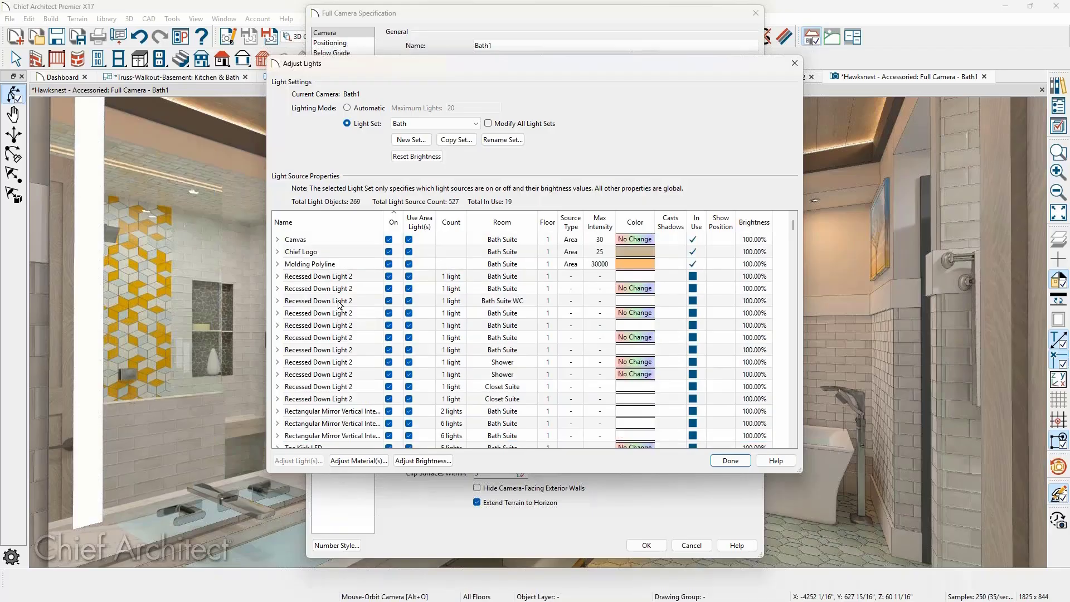
scroll(341, 303, down, 1)
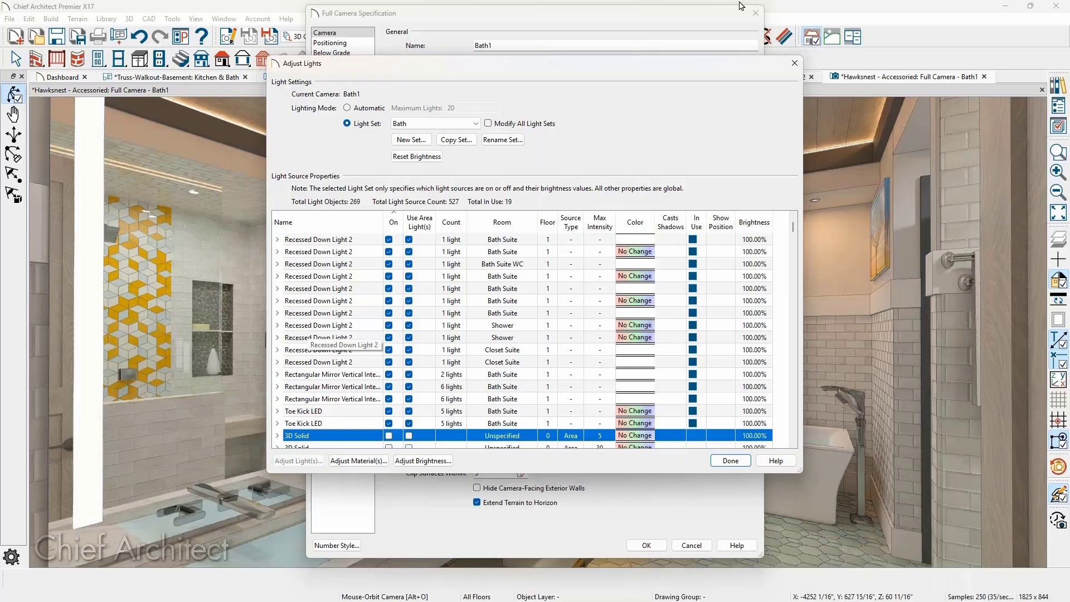
click(792, 63)
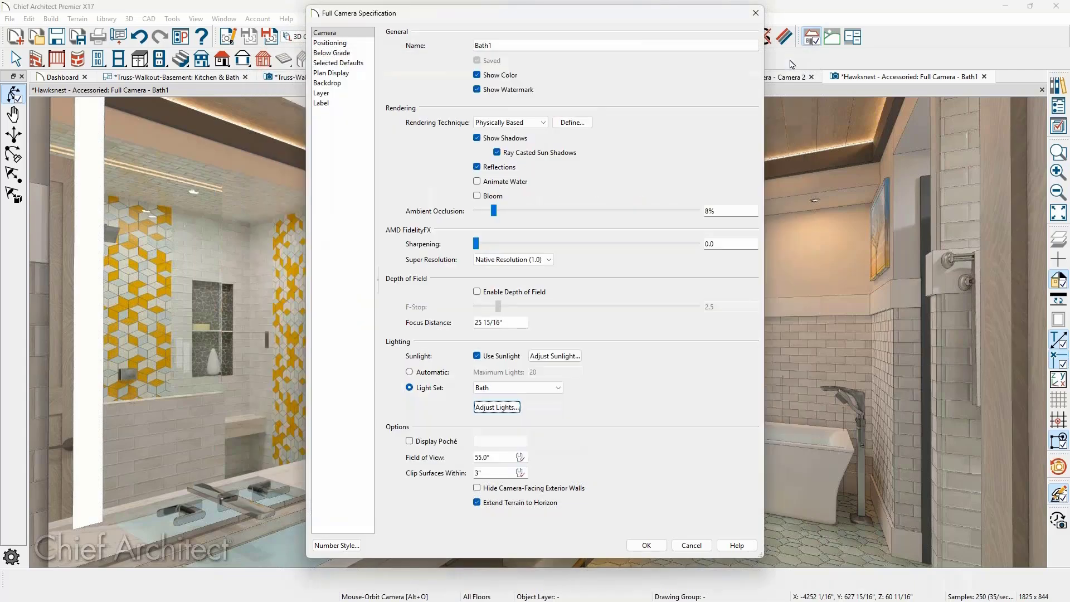
click(756, 17)
click(756, 14)
Close the Bath1 camera view and switch to the Qs.JPG questions image in the photo viewer, minimizing it after viewing.
click(757, 77)
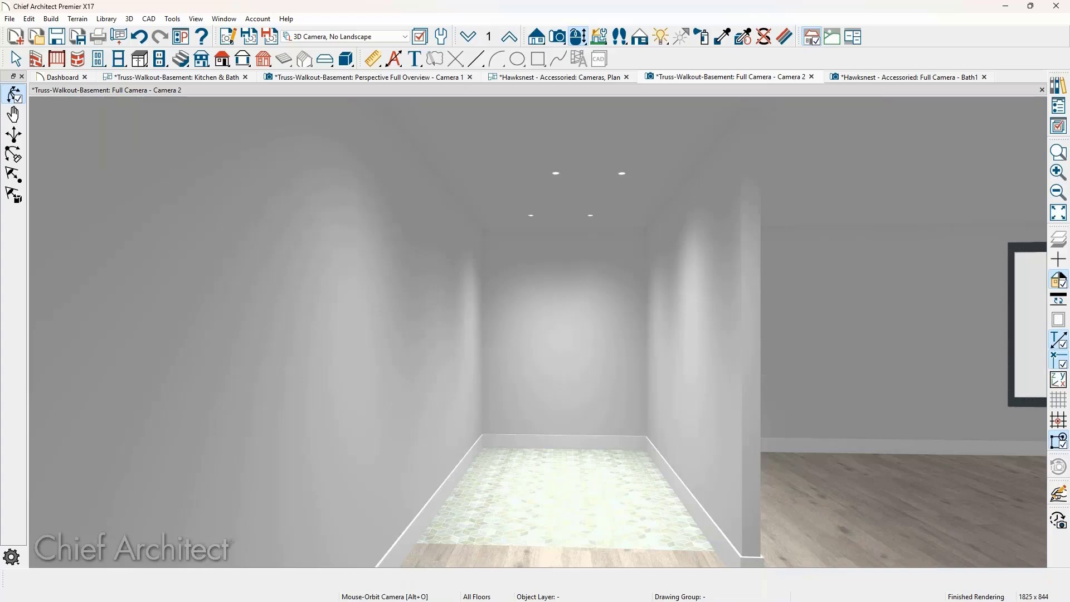
click(984, 77)
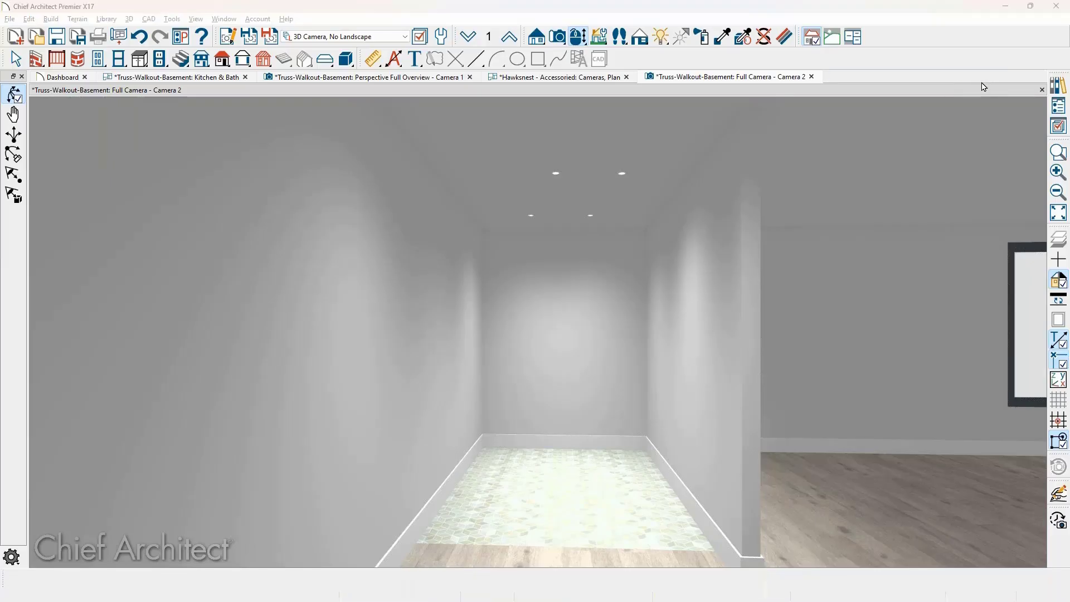
key(alt+Tab)
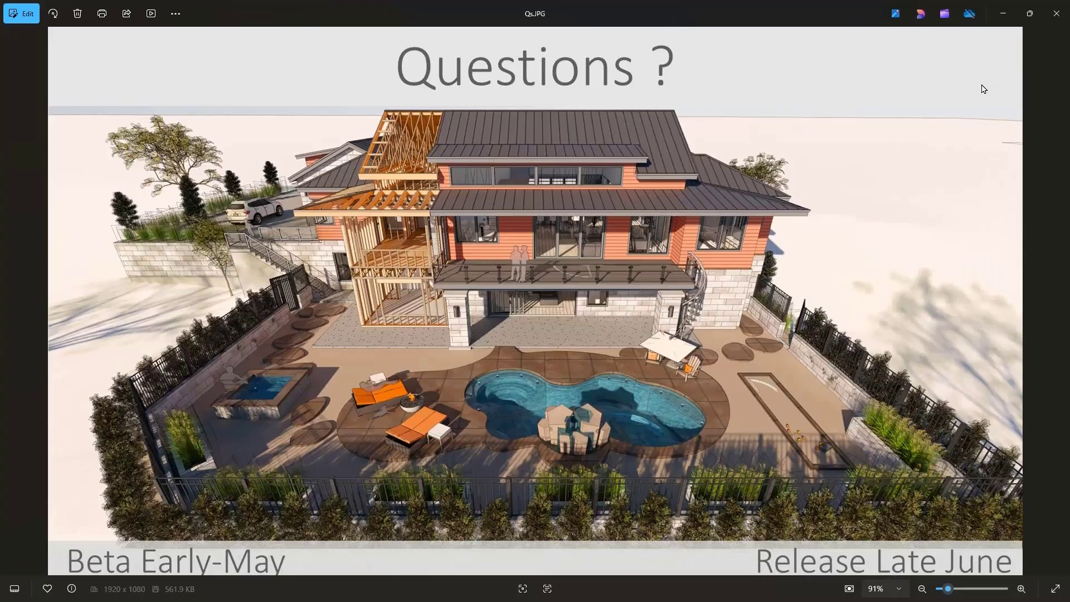
click(1002, 14)
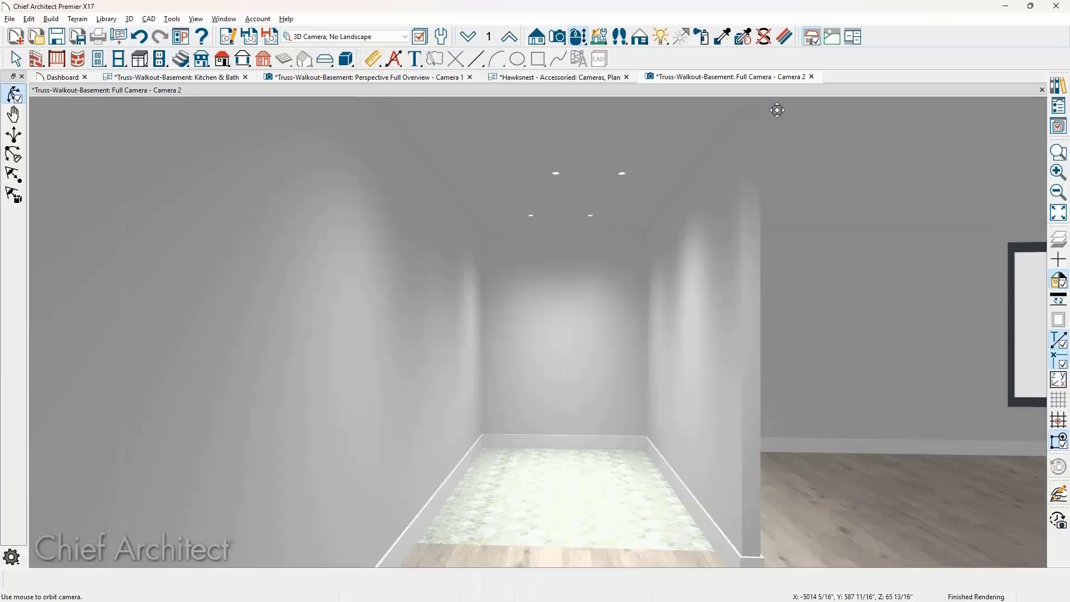
Create a perspective floor overview of the Hawksnest plan's first floor.
click(595, 78)
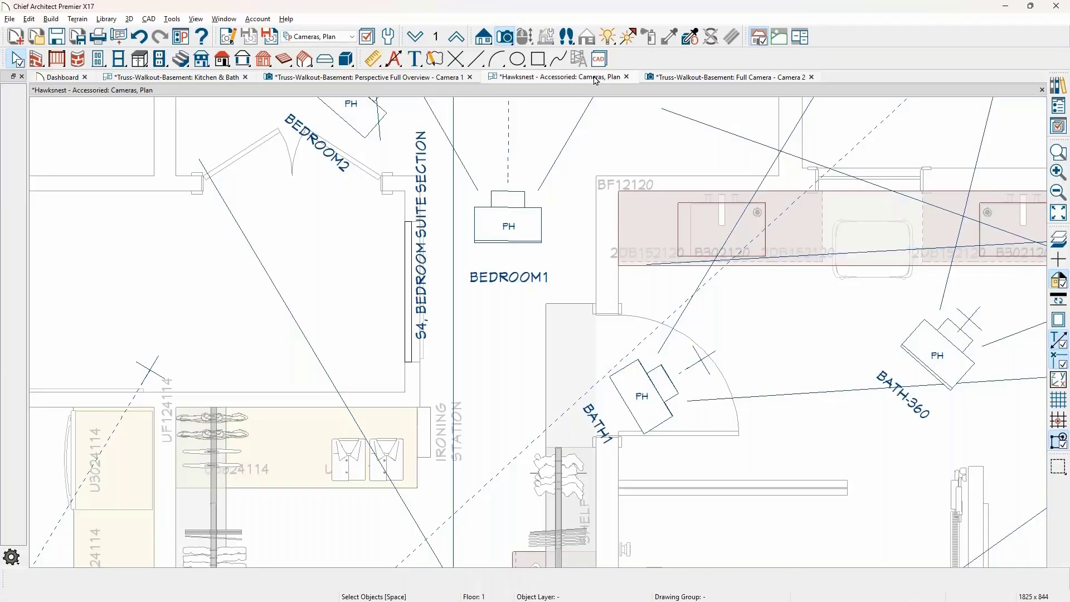
scroll(726, 257, down, 2)
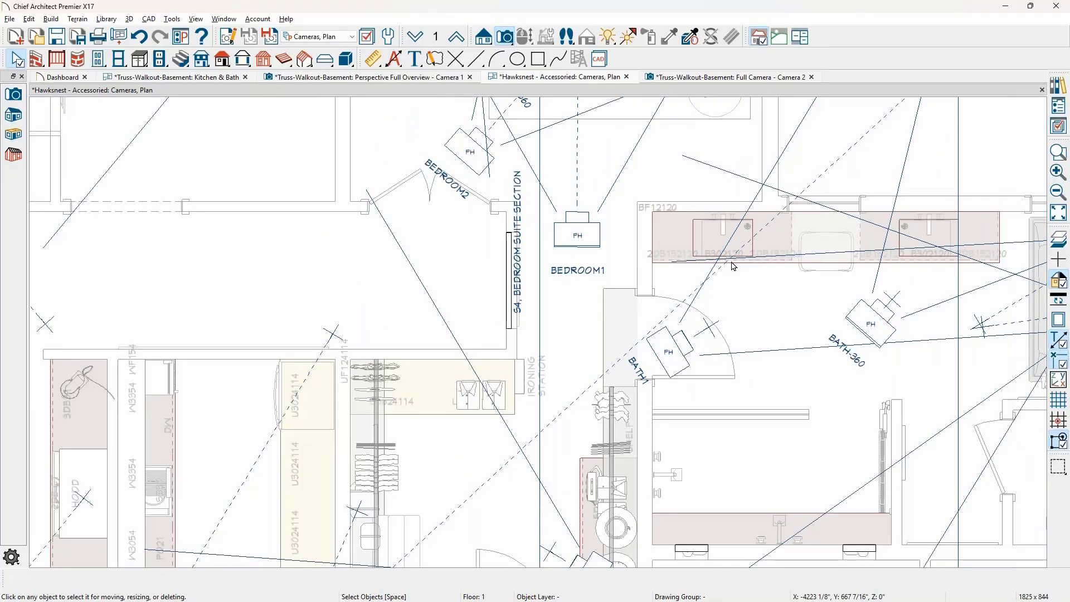
key(shift+j)
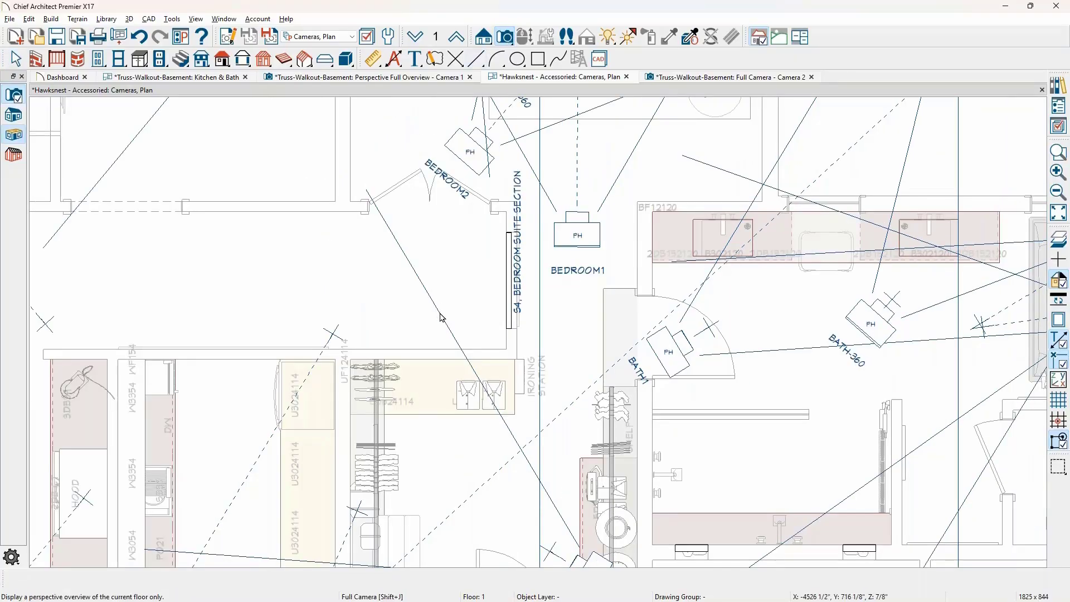
click(483, 318)
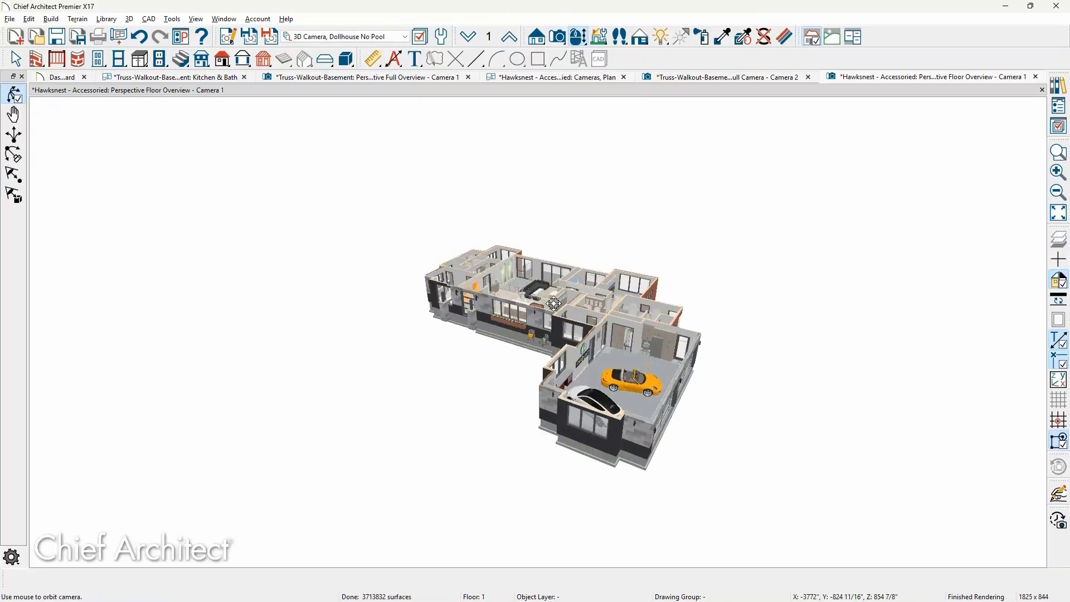
Examine the bath suite's shower and its wall tile in the Hawksnest floor overview.
drag(553, 304, 365, 292)
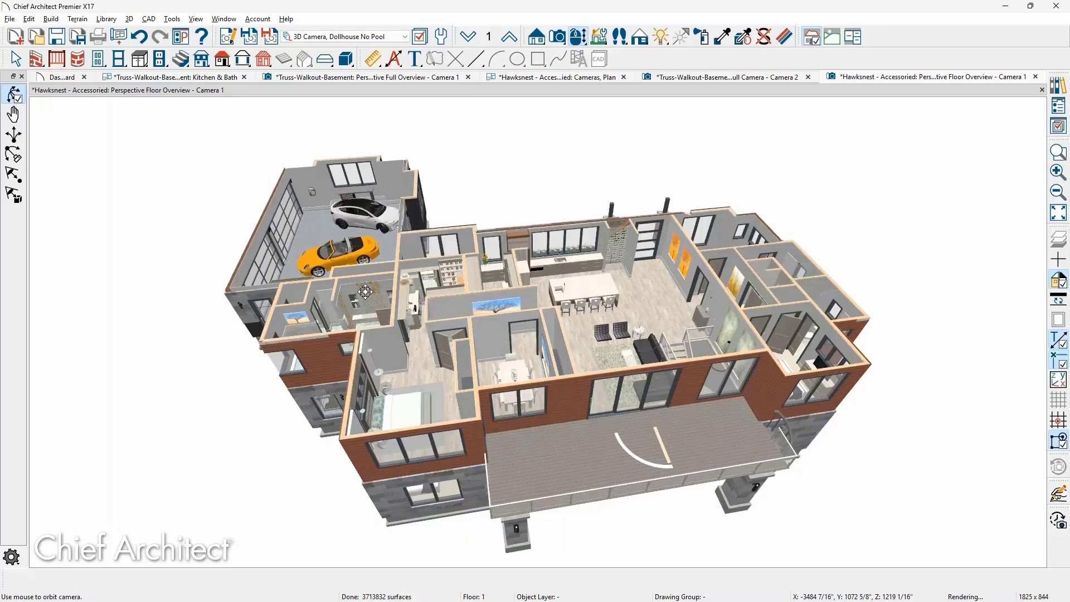
scroll(497, 294, up, 3)
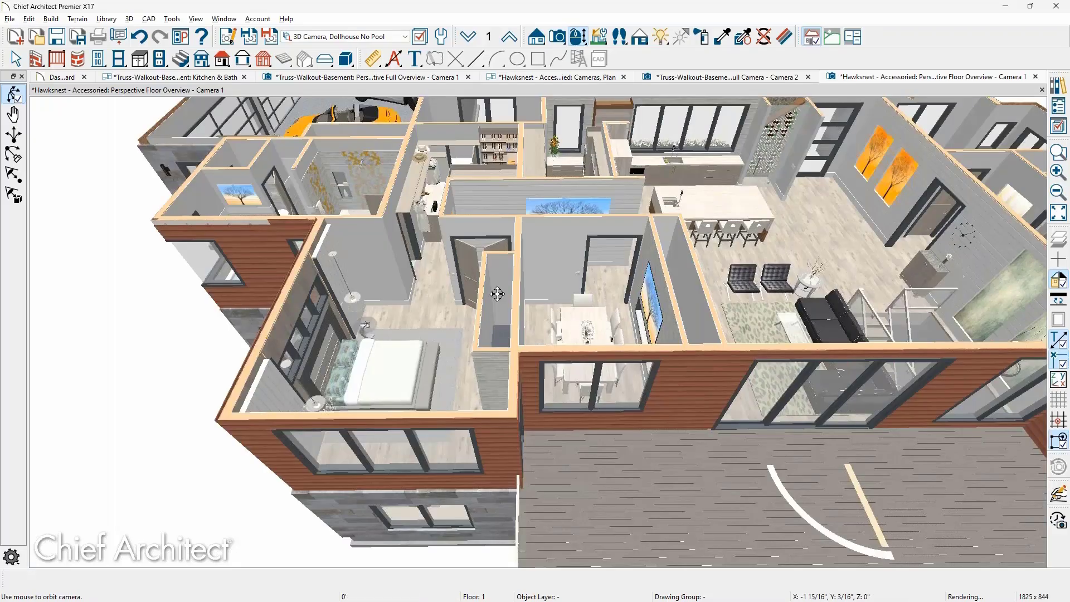
scroll(497, 293, up, 5)
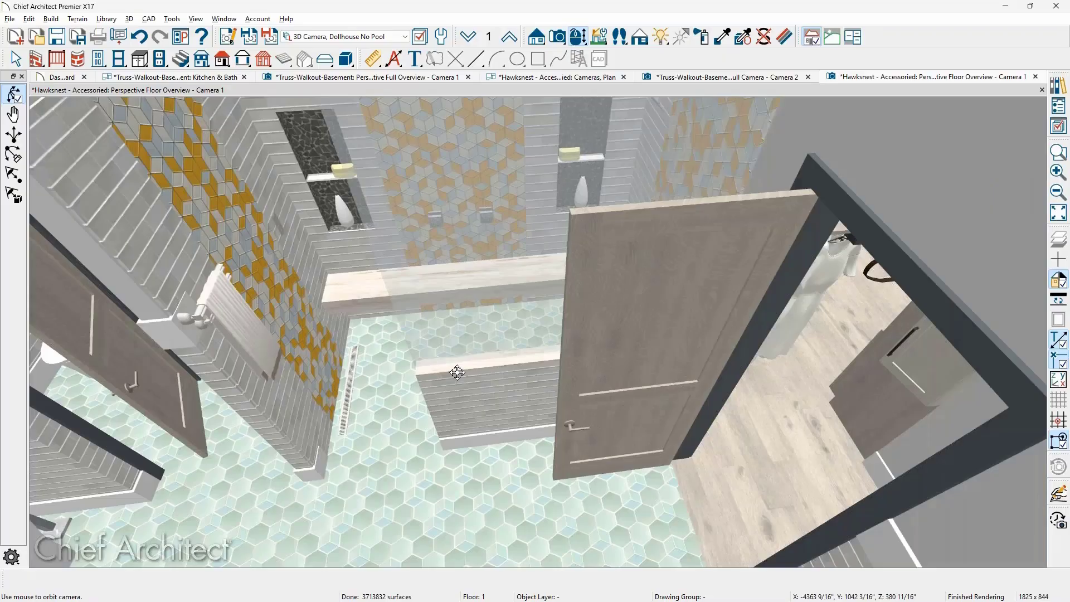
drag(457, 372, 605, 388)
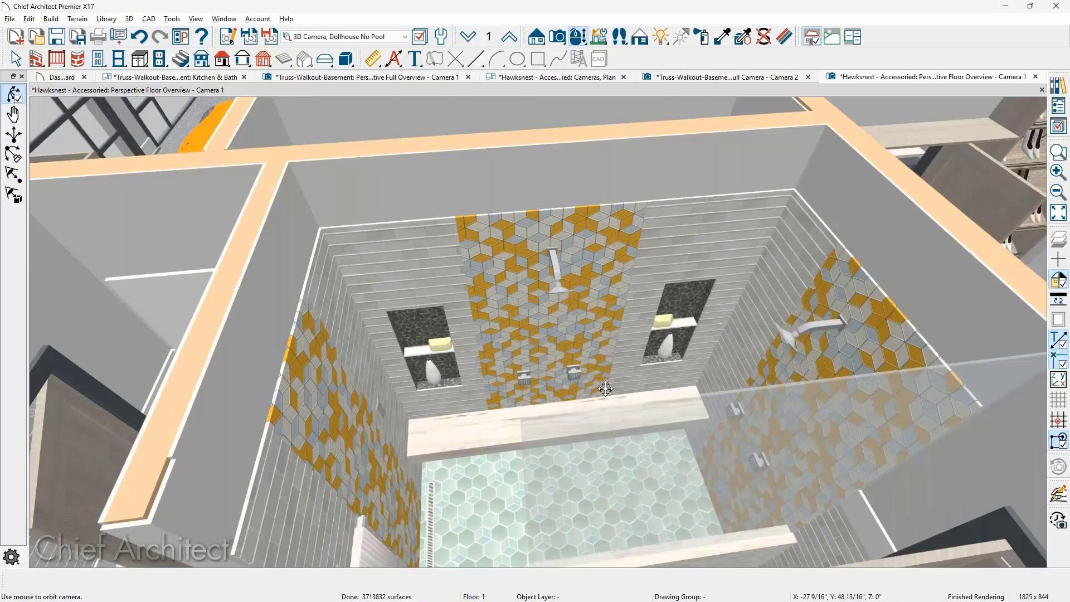
drag(605, 388, 578, 267)
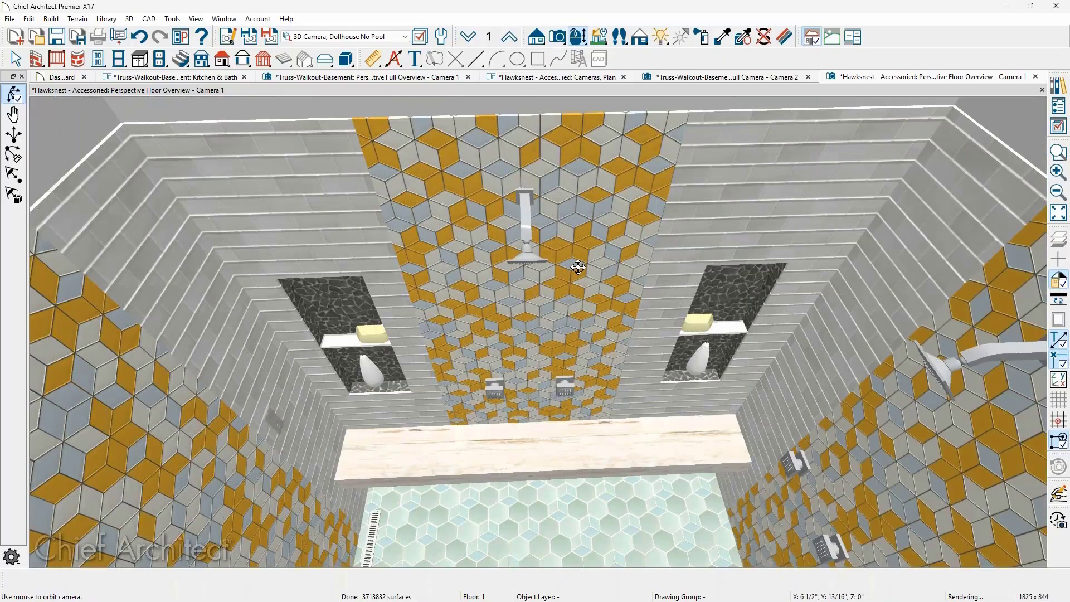
Reposition the Eichler Palms Diamond Tile pattern on the shower's back wall using the Interactive Material Editor.
click(130, 19)
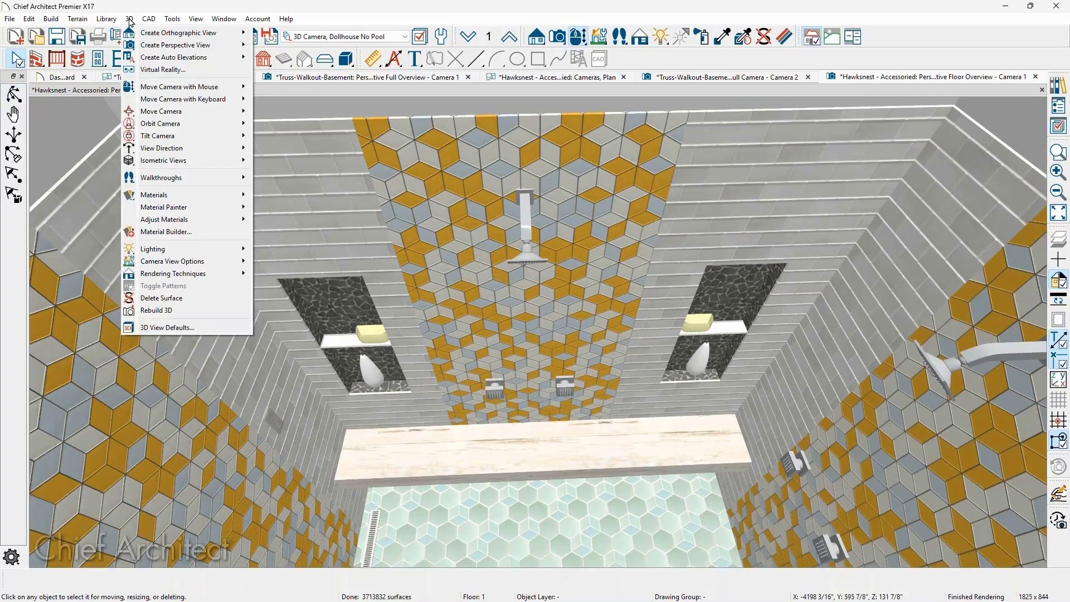
mouse_move(193, 196)
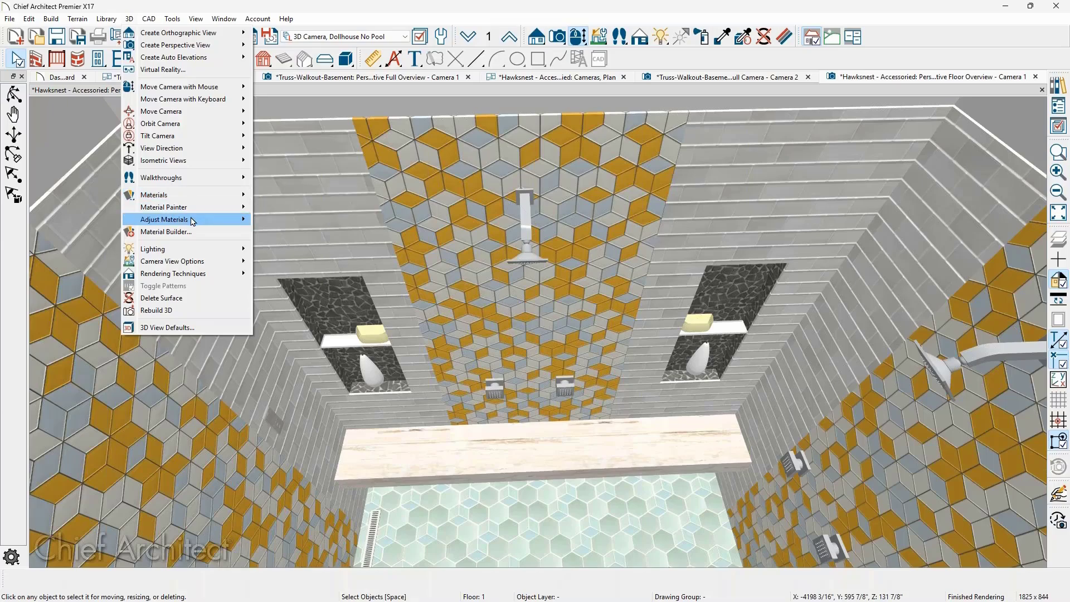
mouse_move(192, 221)
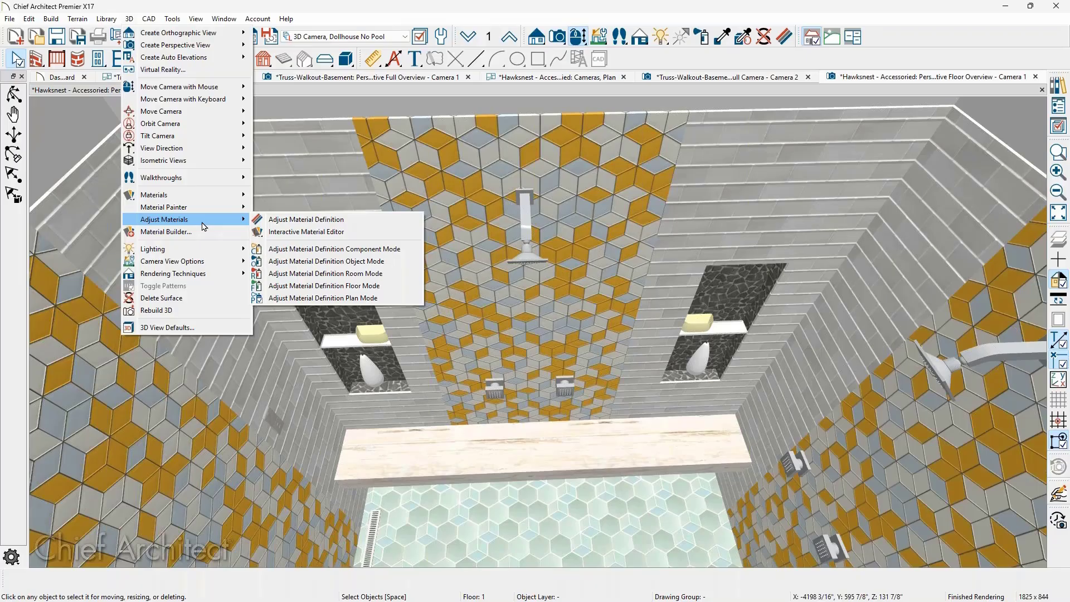
click(383, 236)
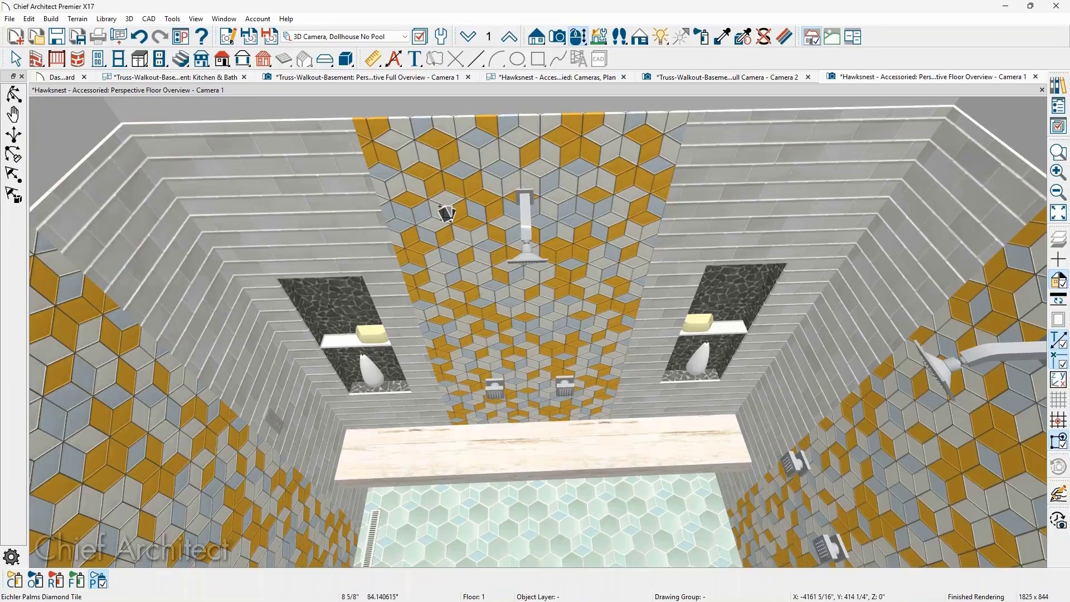
click(441, 207)
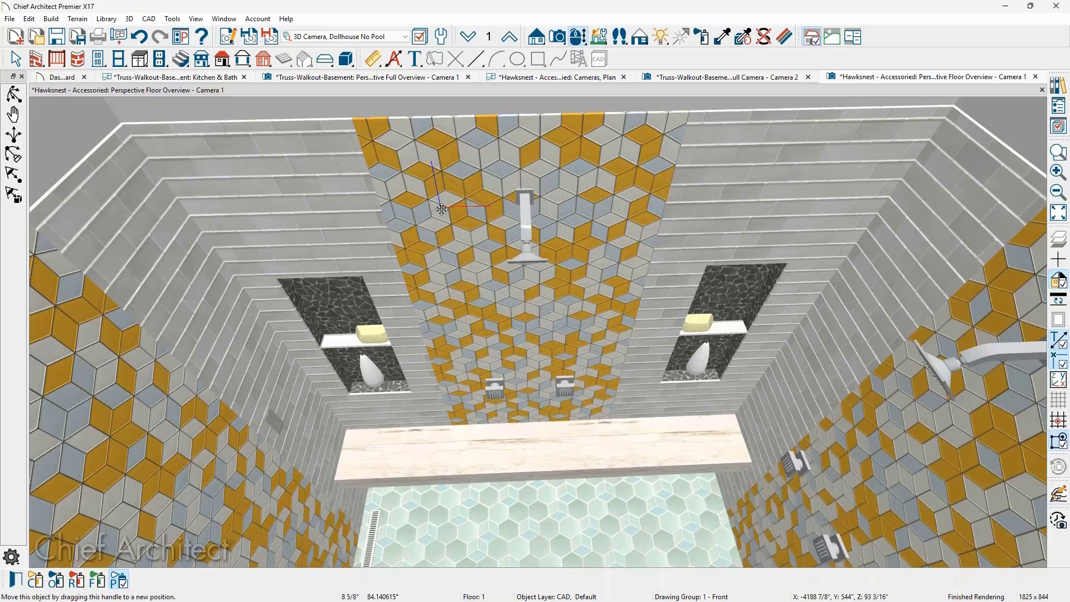
drag(440, 209, 436, 222)
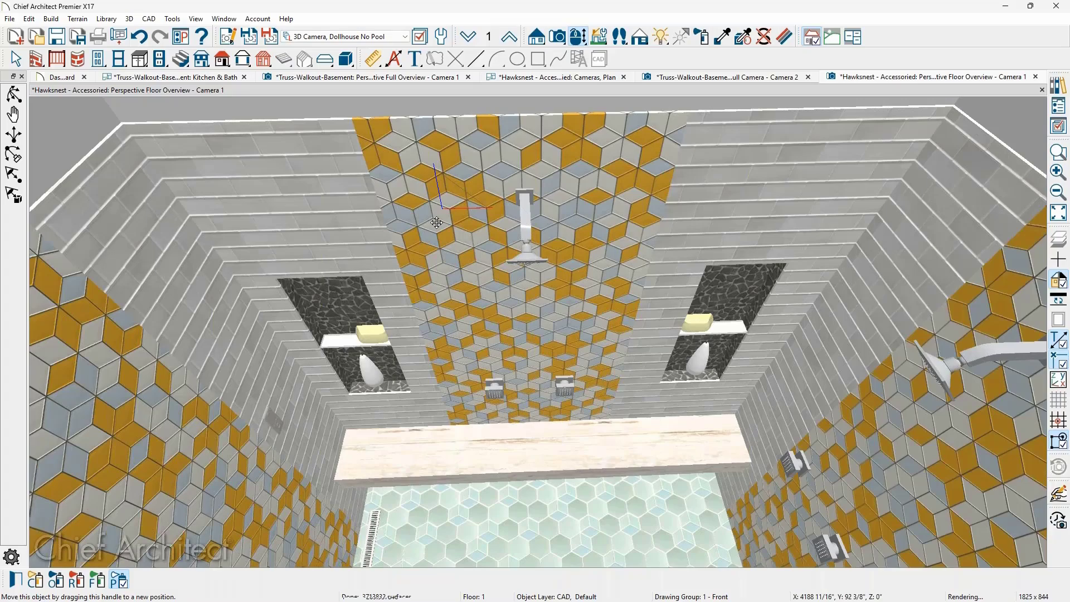
drag(436, 222, 450, 227)
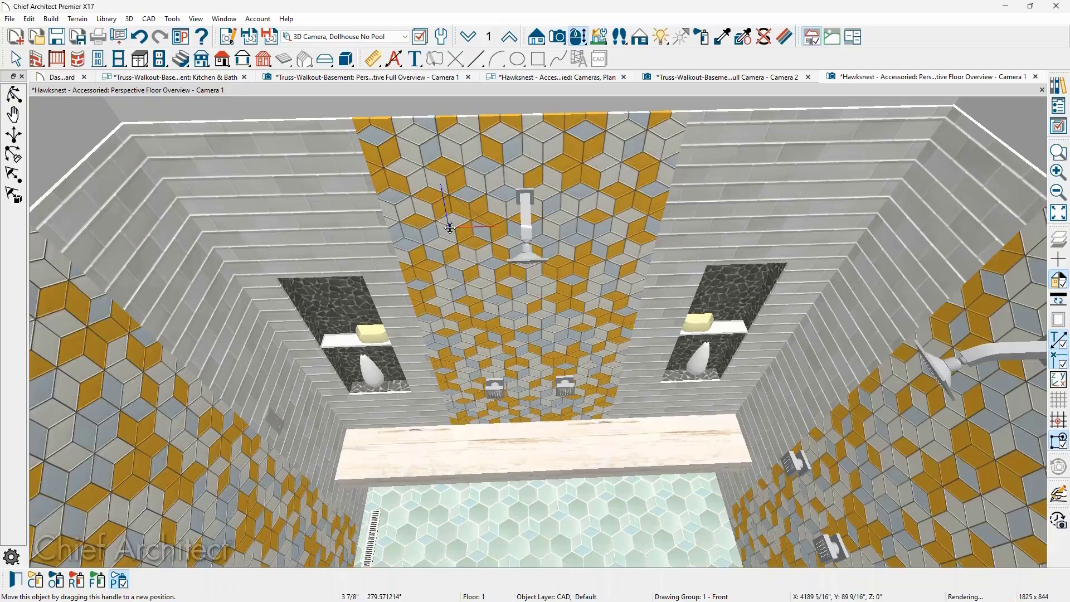
drag(450, 227, 433, 231)
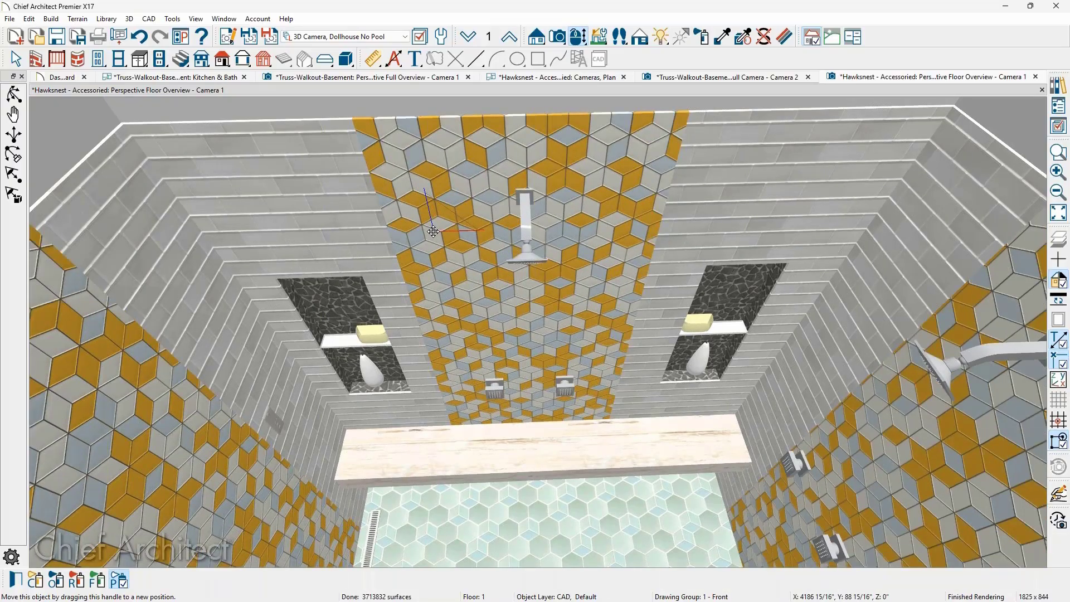
drag(433, 230, 434, 230)
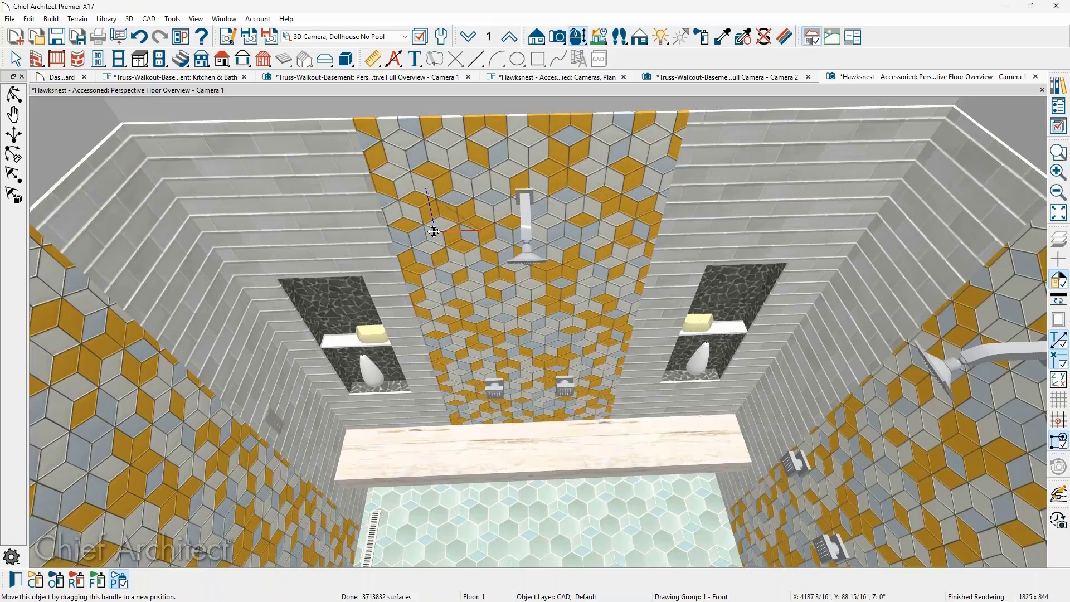
drag(434, 231, 434, 231)
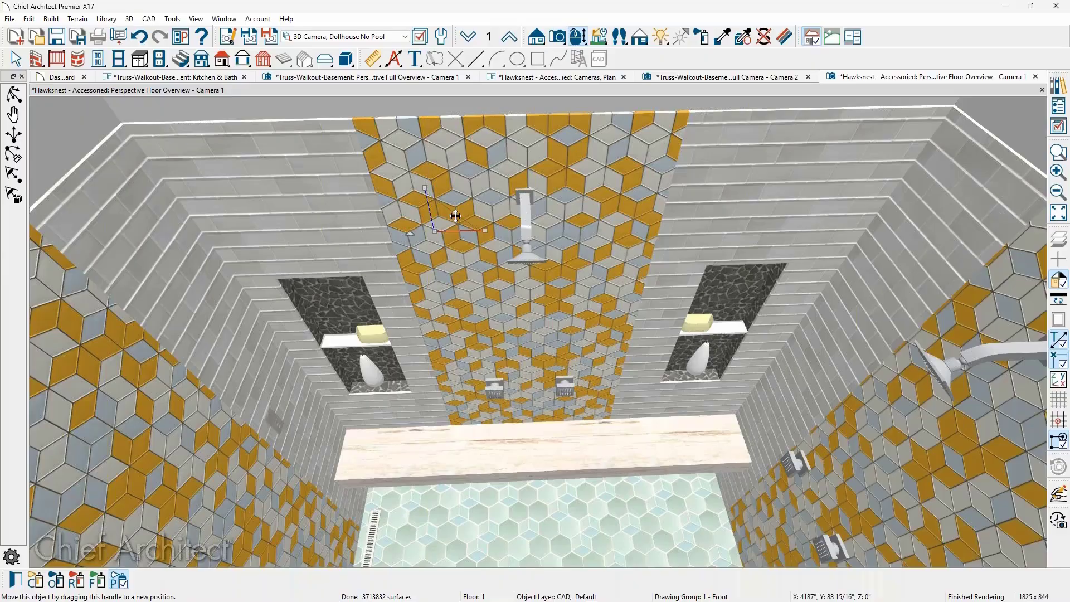
Resize the diamond tile pattern proportionally and along its individual axes, and rotate it on the shower wall.
drag(455, 216, 475, 200)
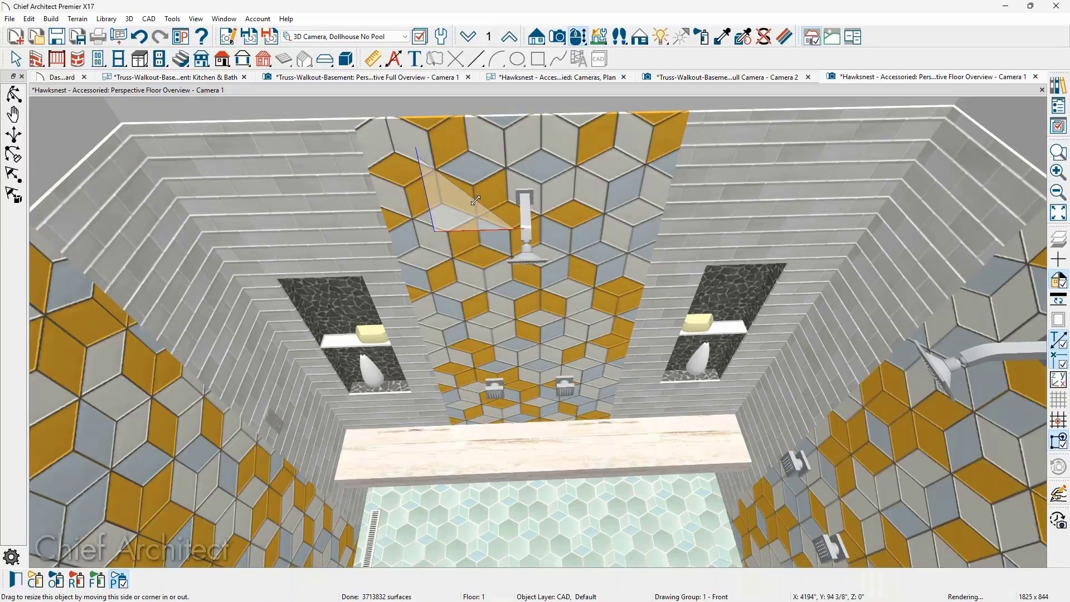
drag(476, 200, 486, 231)
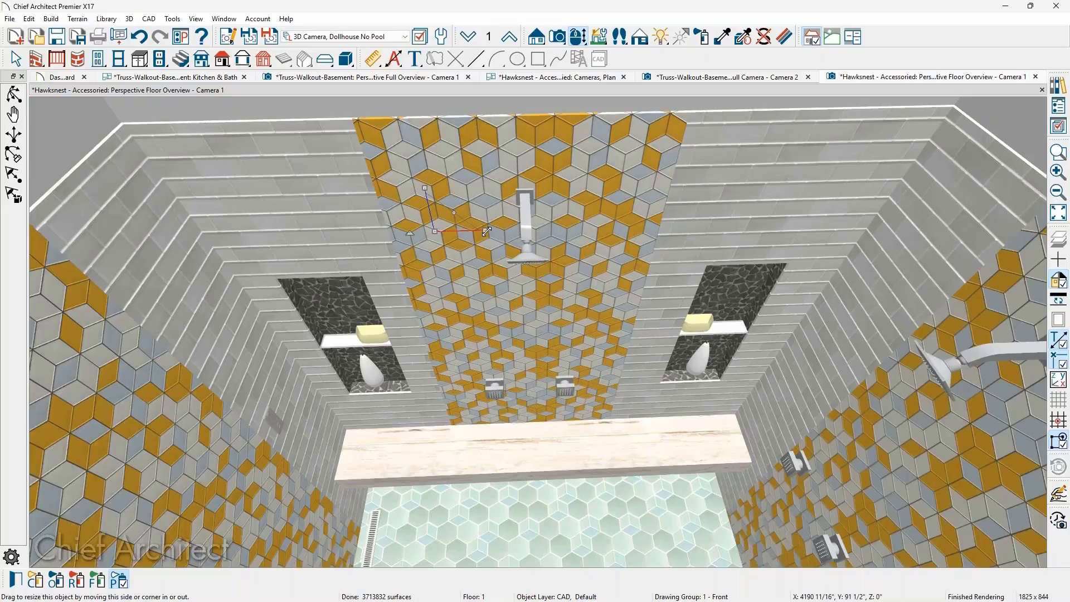
drag(424, 188, 426, 170)
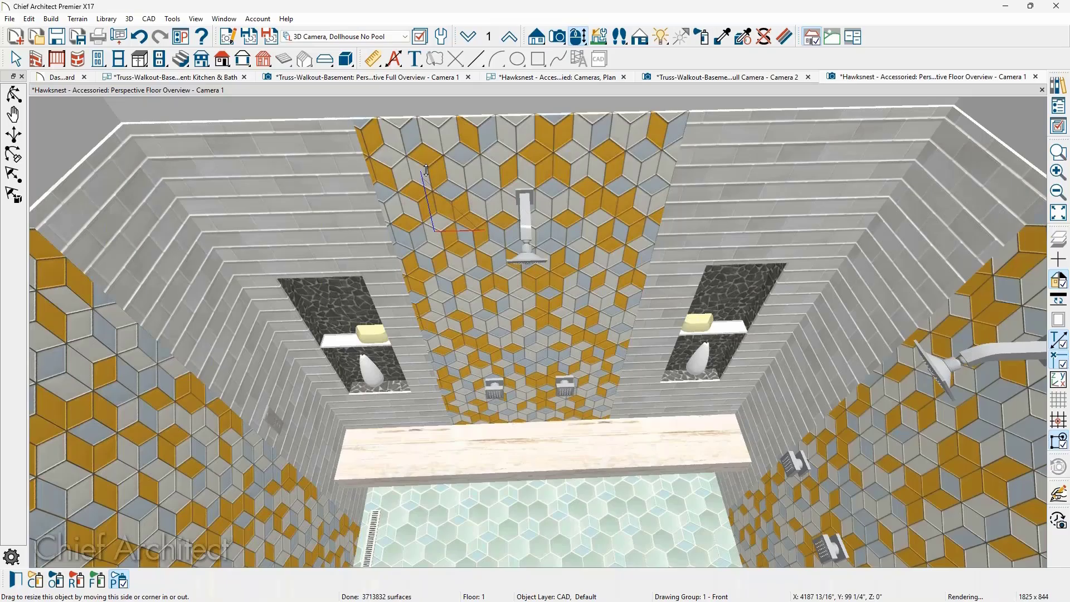
drag(425, 170, 425, 189)
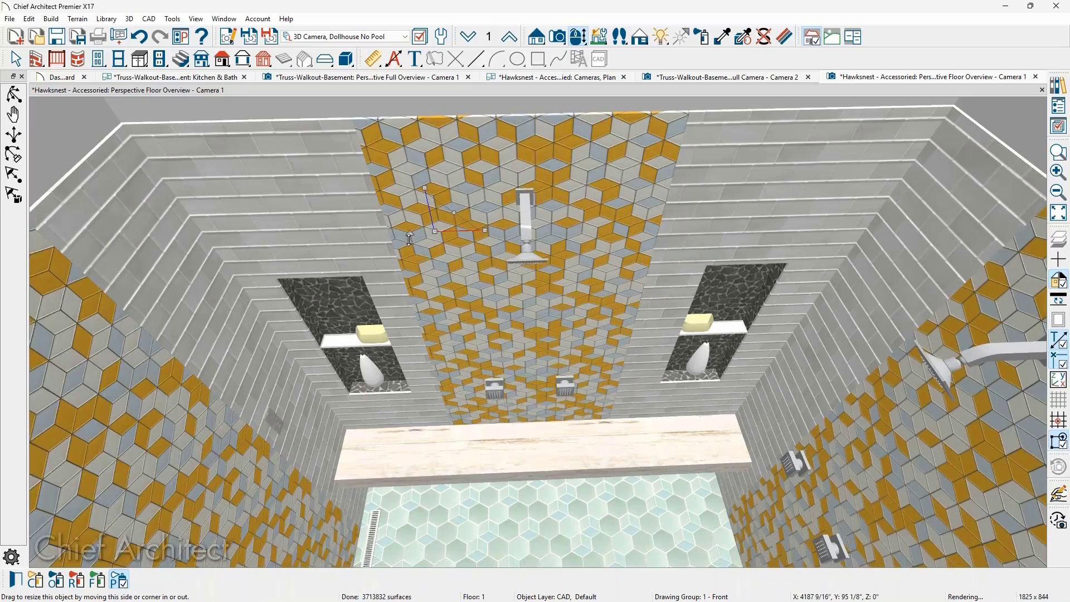
drag(409, 239, 411, 238)
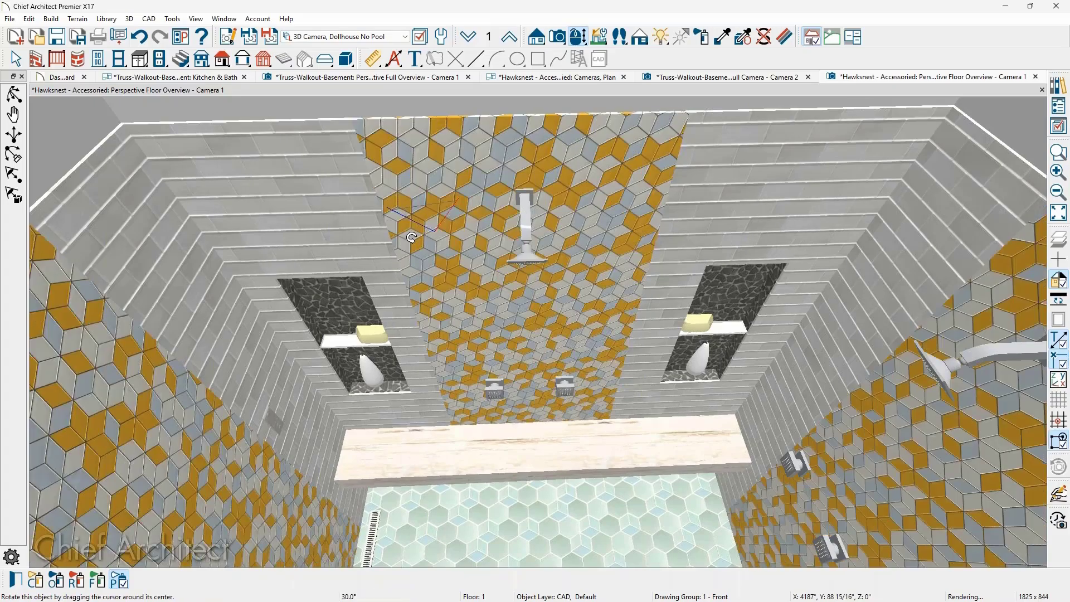
drag(411, 237, 408, 227)
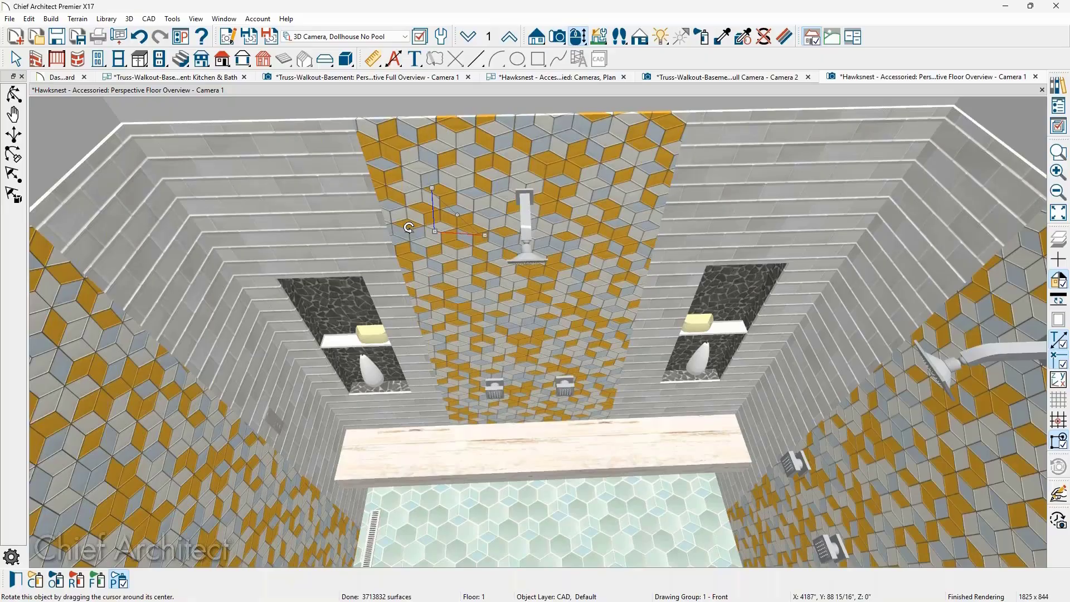
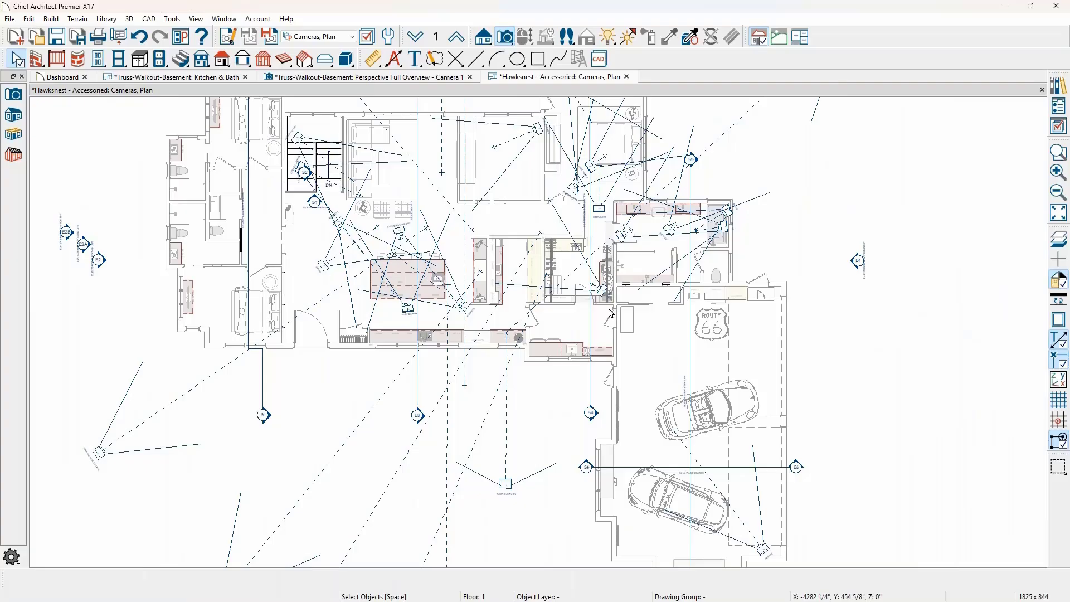
Move the "Exterior, Rear" camera label about 2'-9 7/8" away from the overlapping label at the rear of the Hawksnest plan.
middle_drag(611, 314, 622, 476)
middle_drag(562, 217, 585, 476)
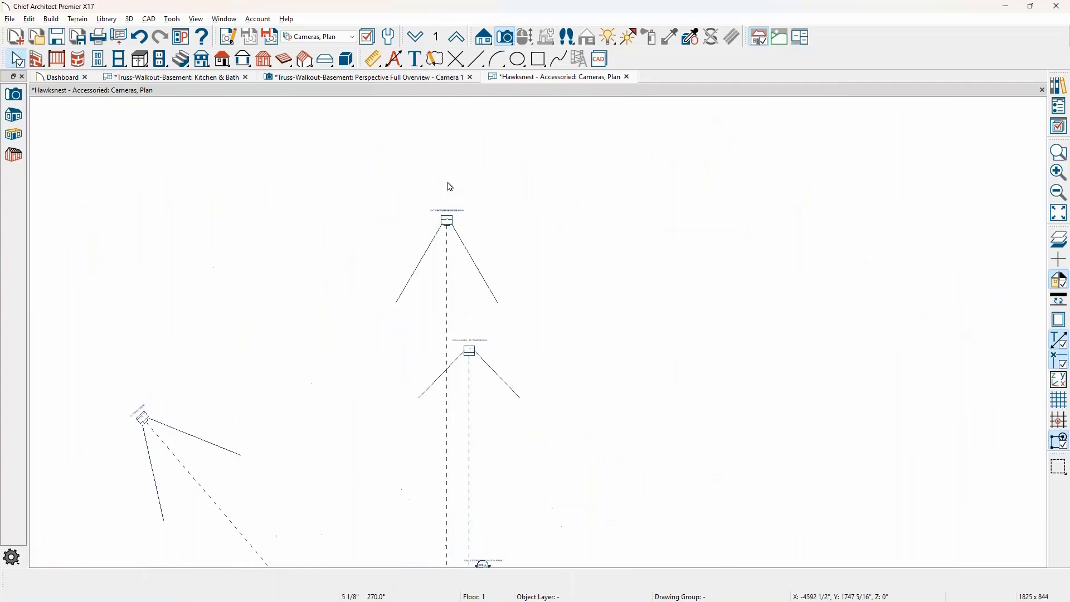
scroll(451, 186, up, 3)
scroll(428, 301, up, 2)
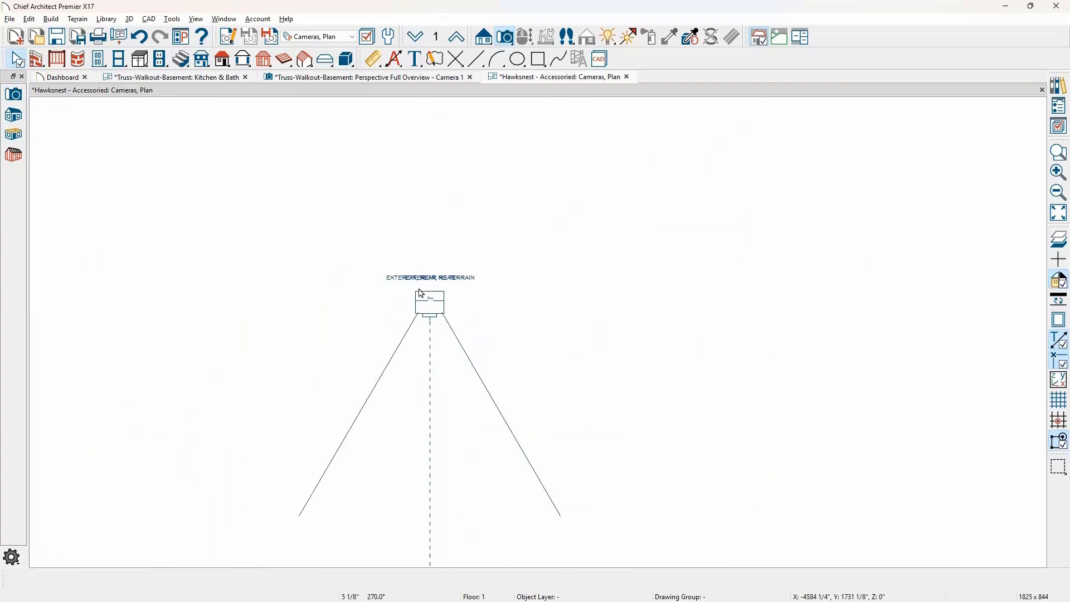
click(426, 300)
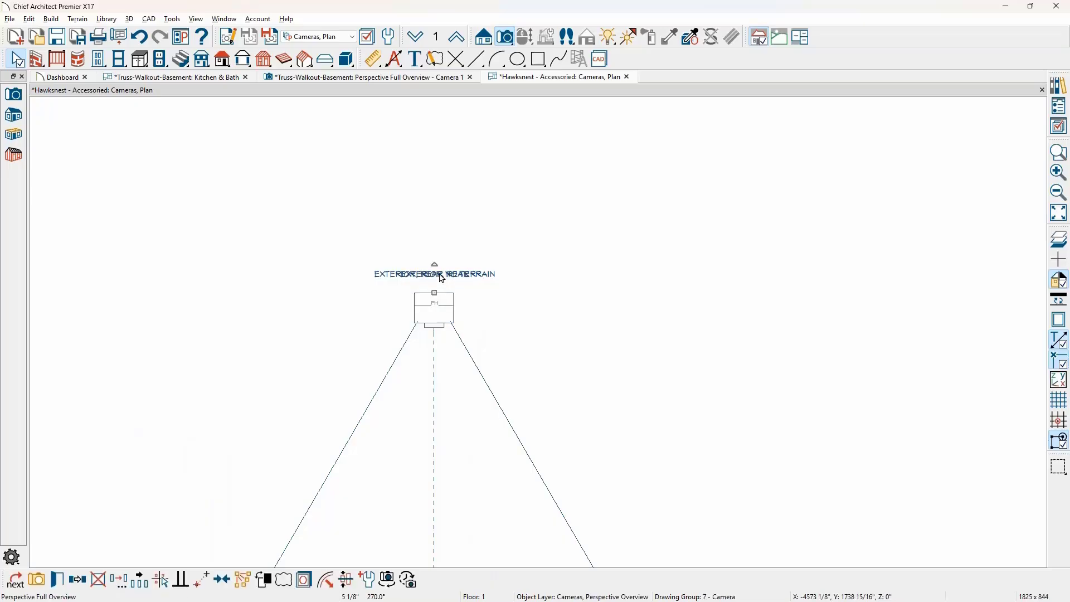
drag(433, 271, 403, 215)
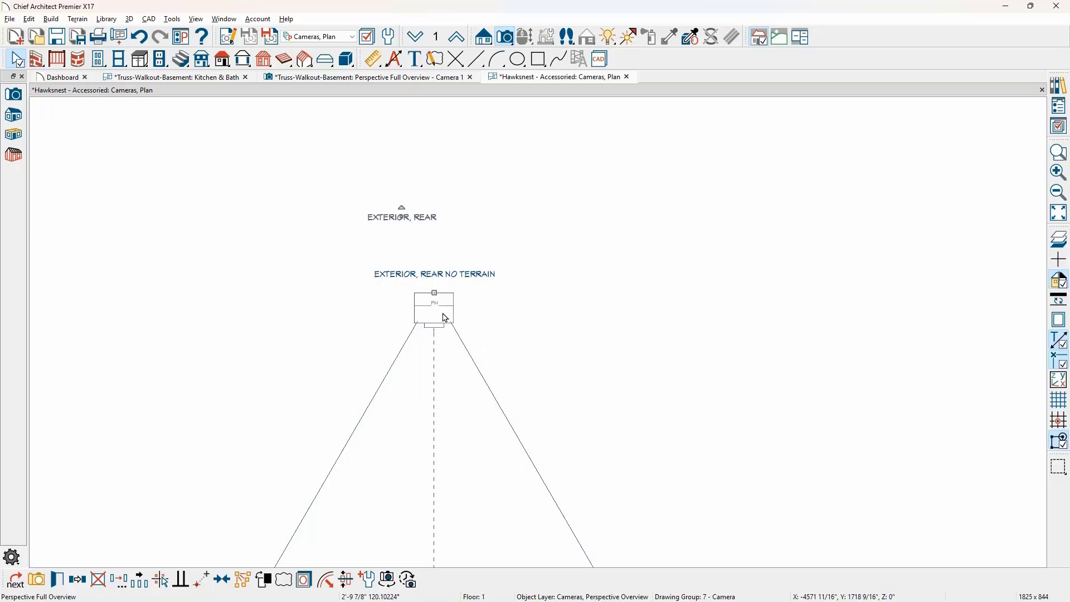
Open the "Exterior, Rear No Terrain" camera view from its symbol in the plan.
click(444, 319)
click(443, 318)
click(434, 318)
click(434, 318)
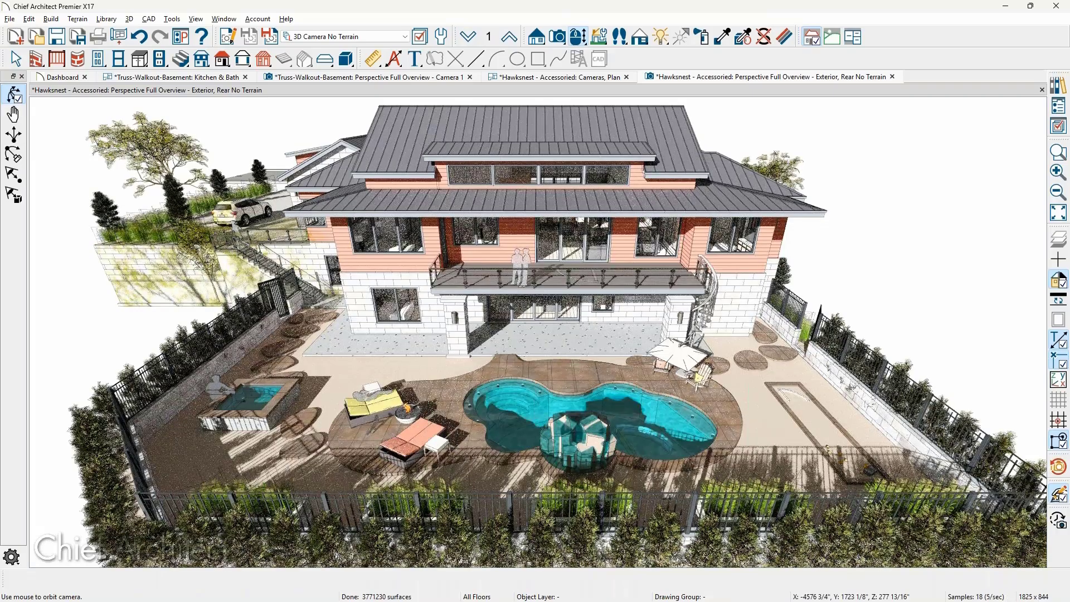
Frame the swimming pool in the rear exterior view and review the camera's rendering settings, including Animate Water, in its specification.
key(z)
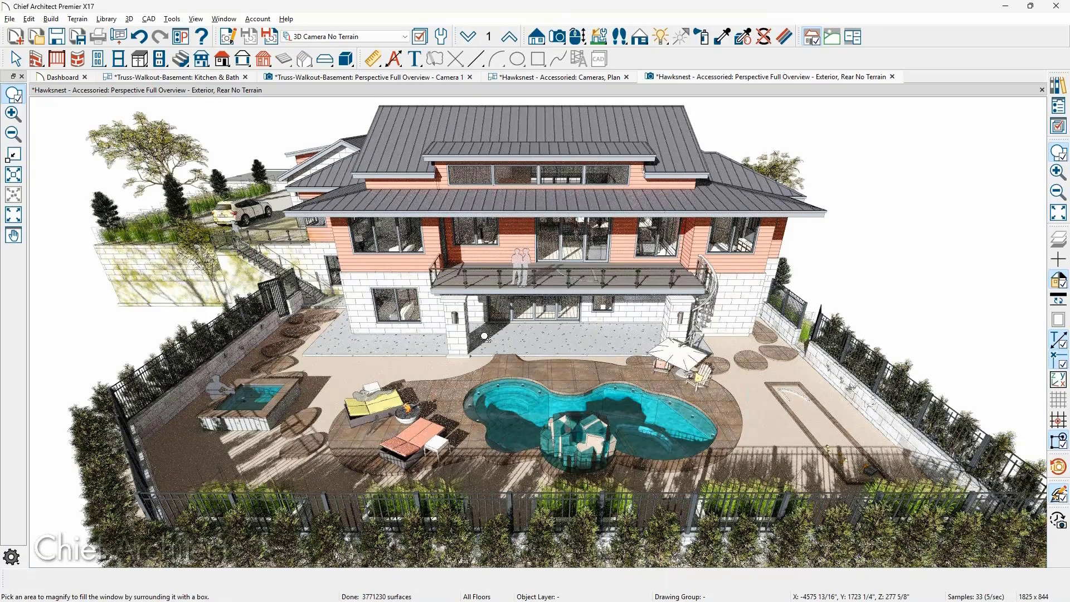
drag(484, 337, 768, 492)
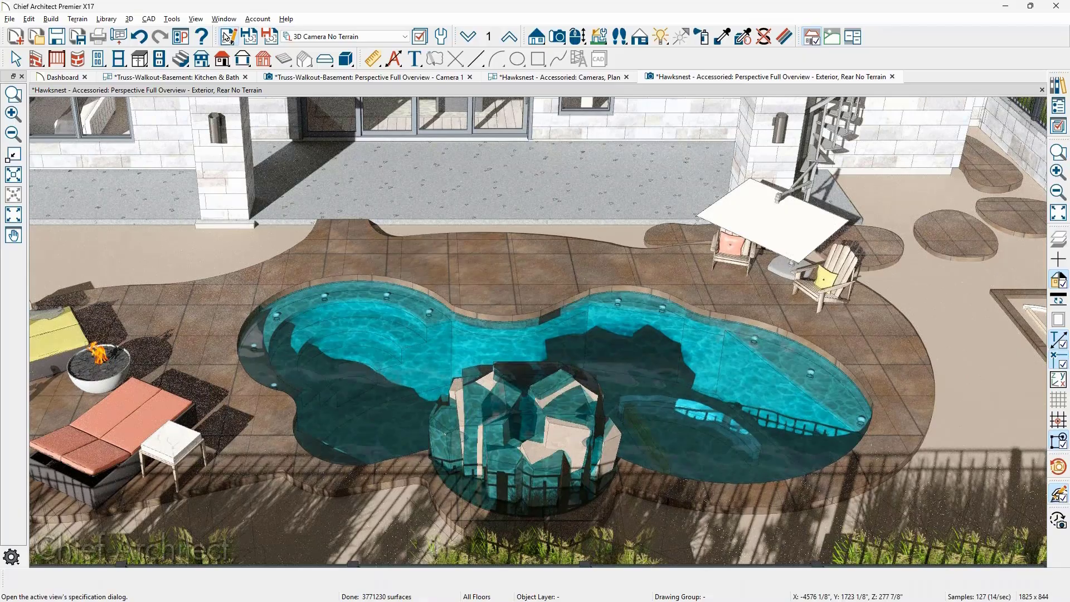
click(227, 37)
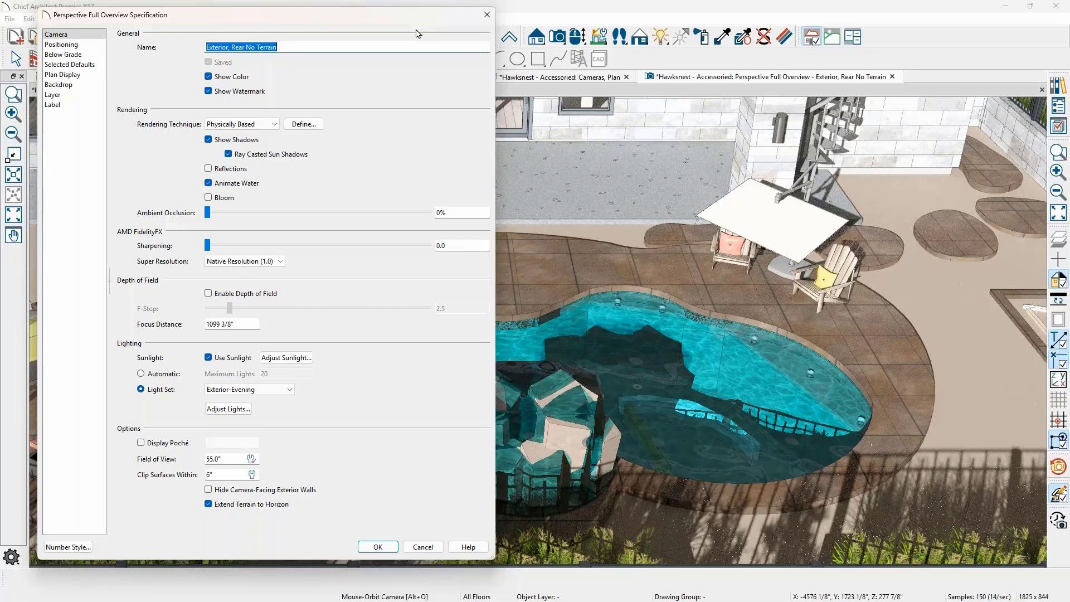
key(Return)
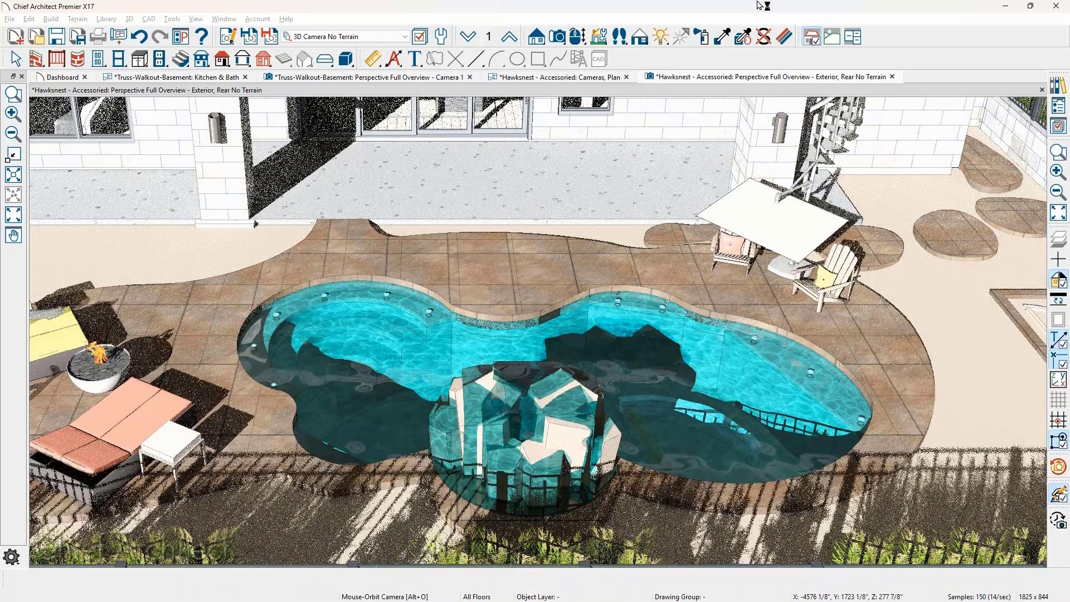
Review the properties of the pool's Water1 material and the available water types in its material definition, and close the dialog.
click(784, 38)
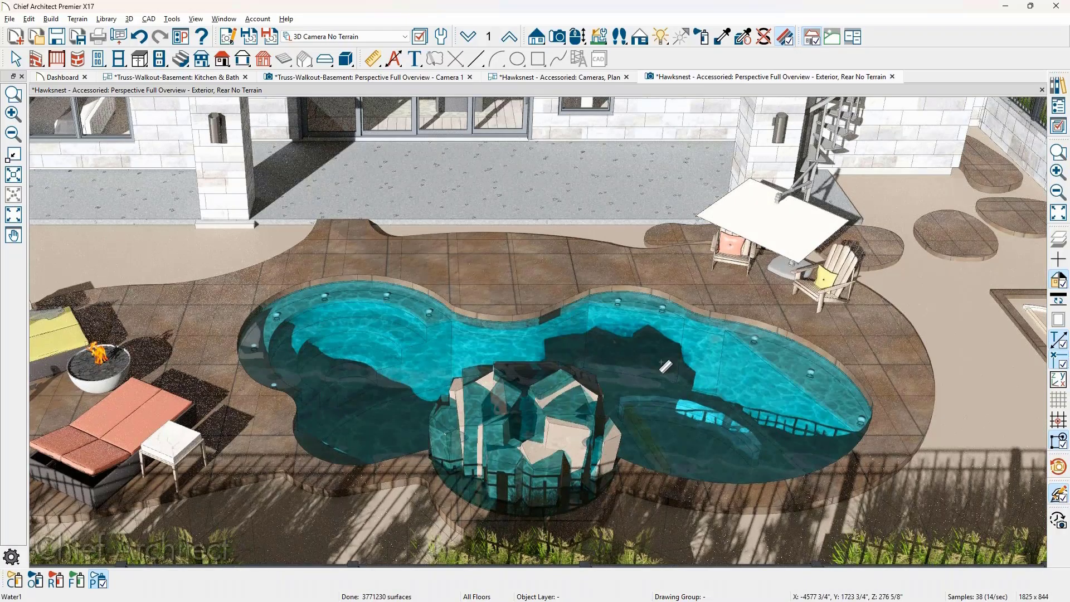
click(662, 363)
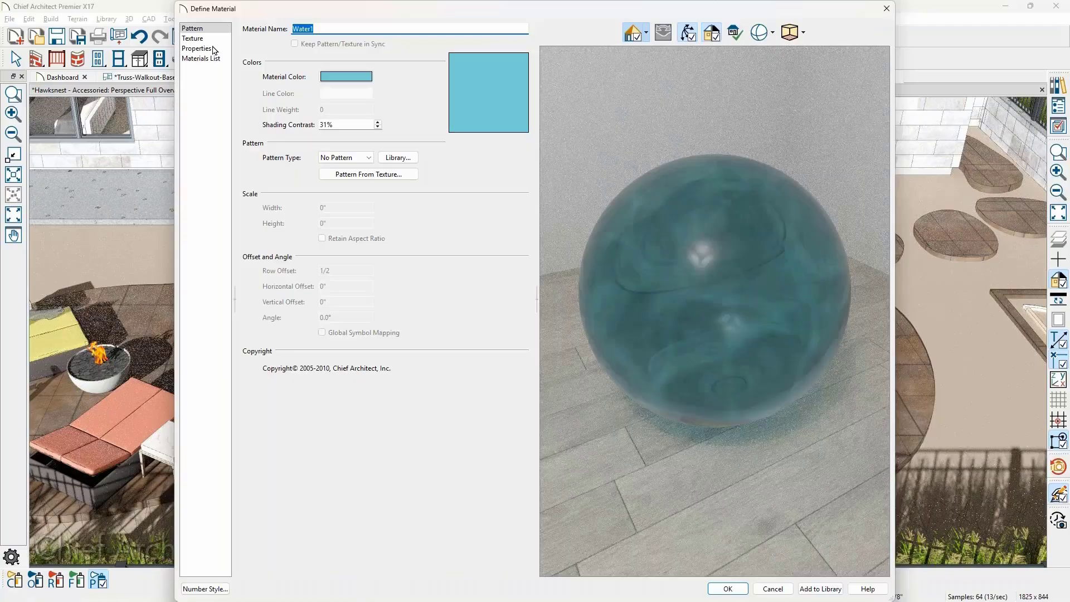
click(212, 49)
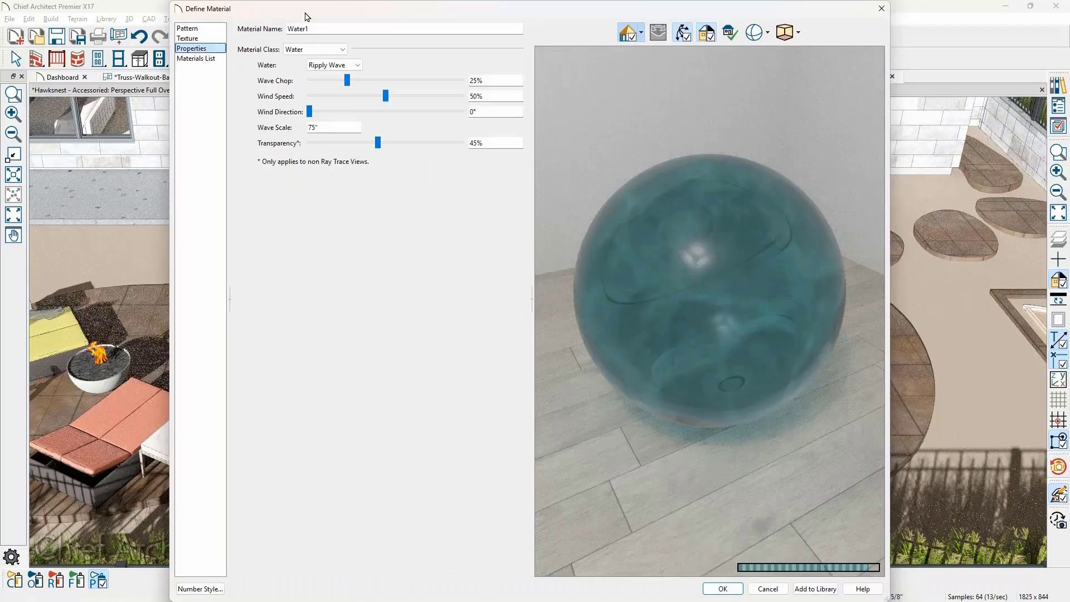
drag(305, 16, 152, 16)
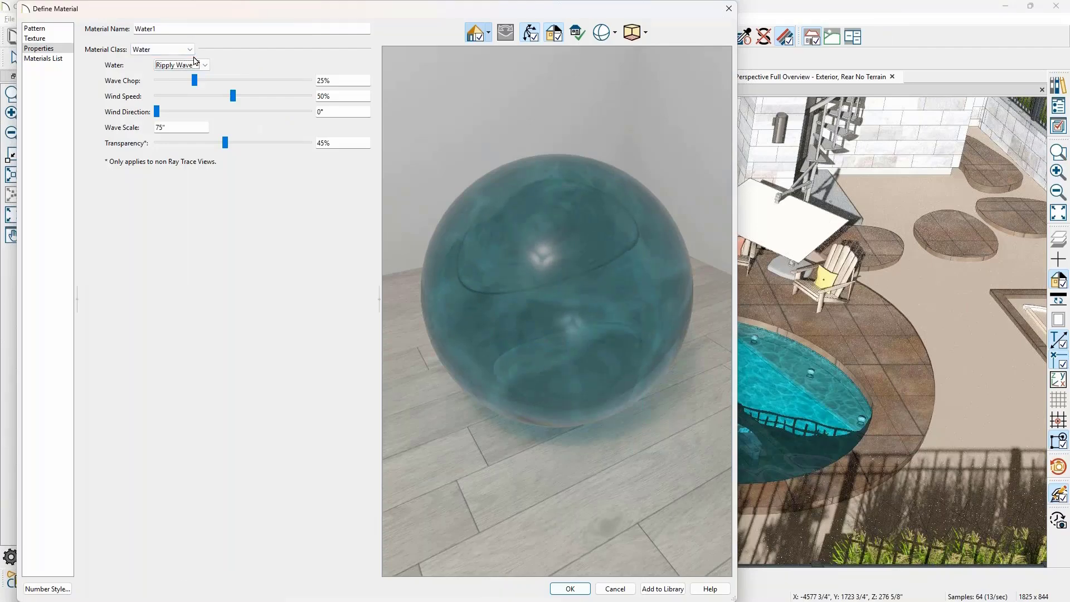
click(206, 66)
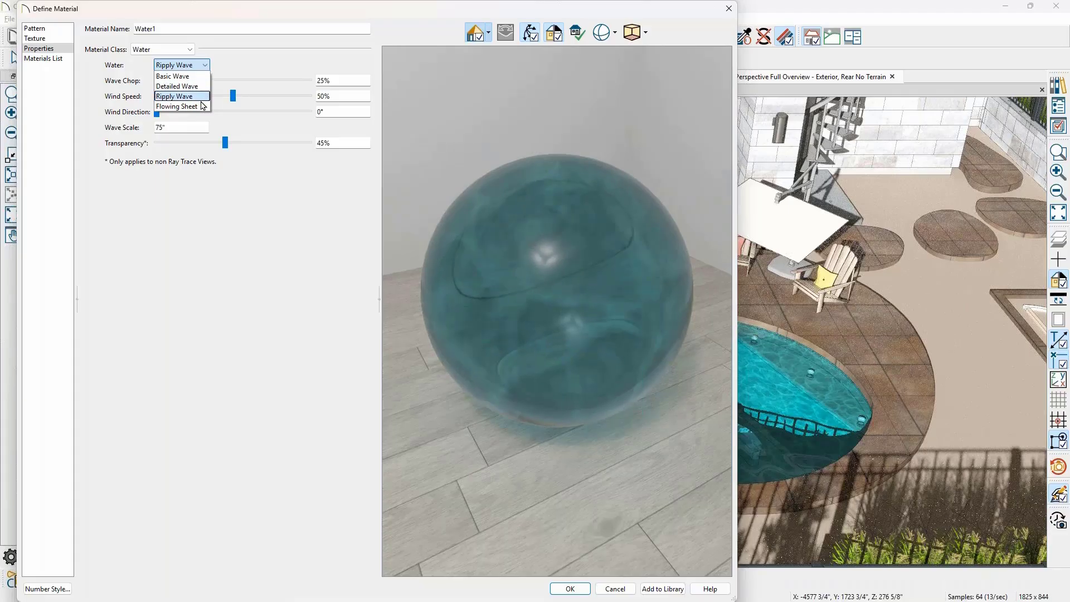
click(250, 63)
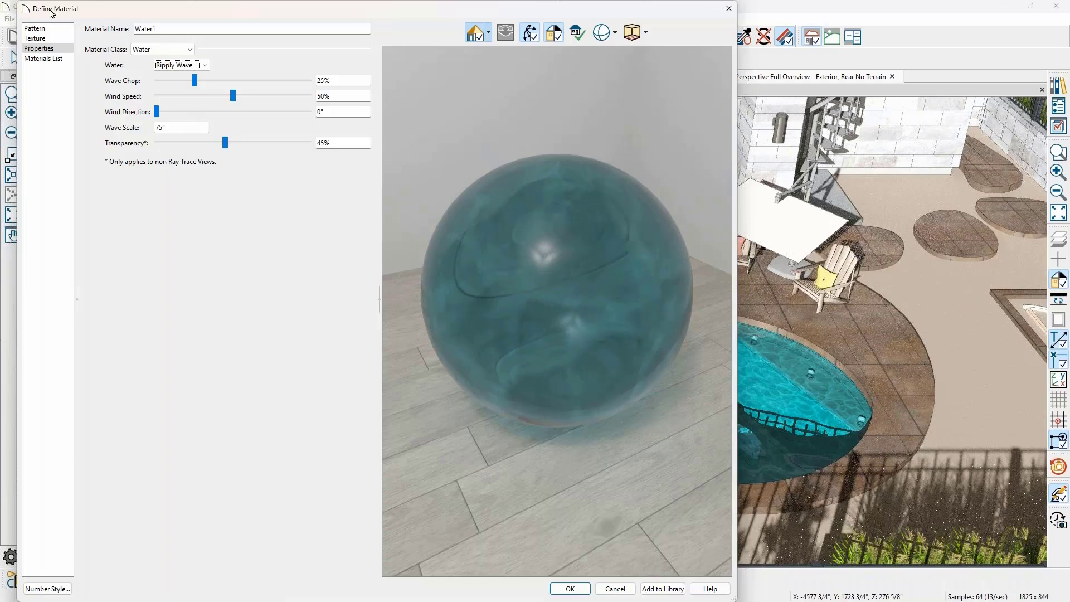
click(727, 9)
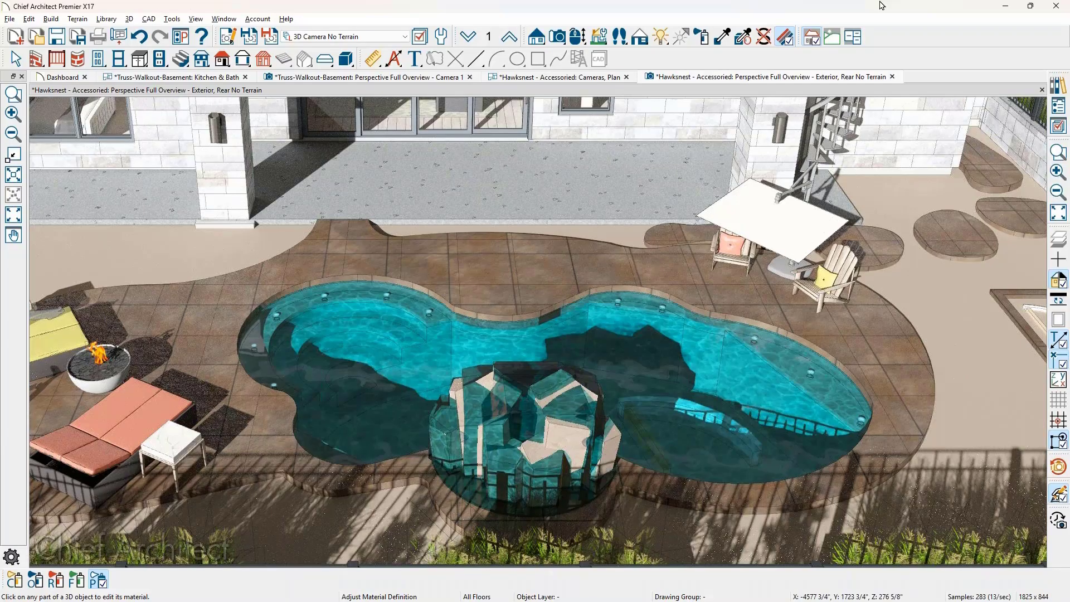
Close the "Exterior, Rear No Terrain" view and show the Qs.JPG questions image in the photo viewer, minimizing it after viewing.
click(892, 77)
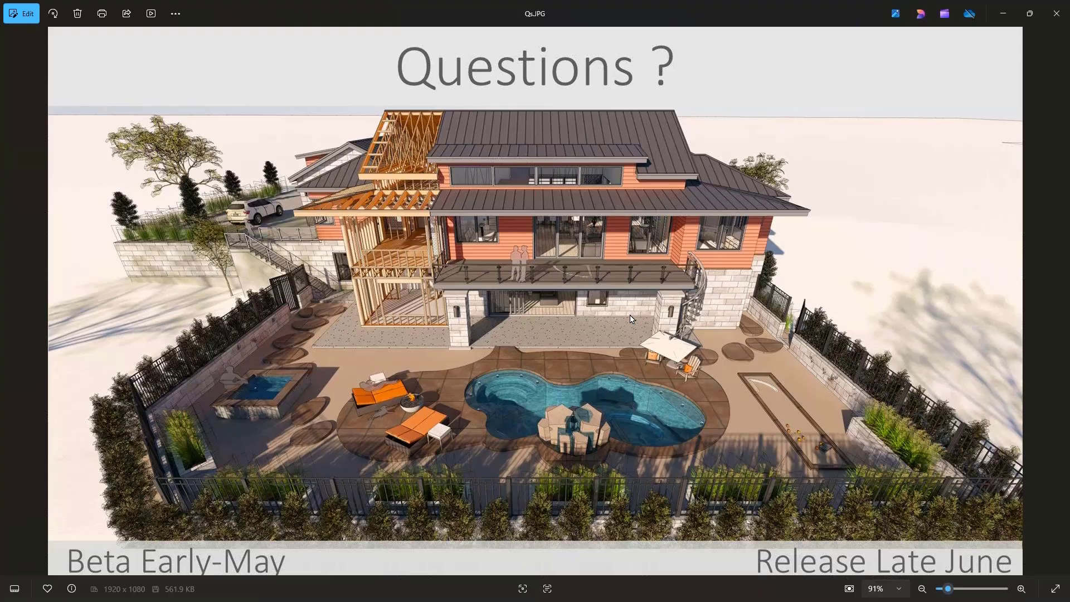
click(1001, 12)
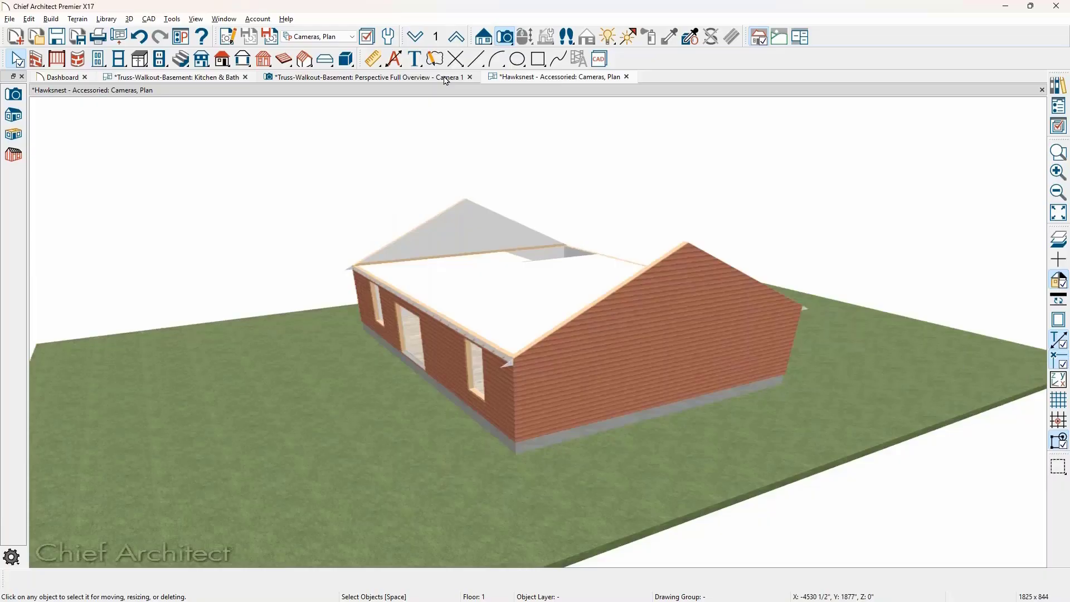
In the Truss-Walkout-Basement perspective overview, make the window nearest the corner Double Hung, 50% open, and show it open in 3D.
click(445, 78)
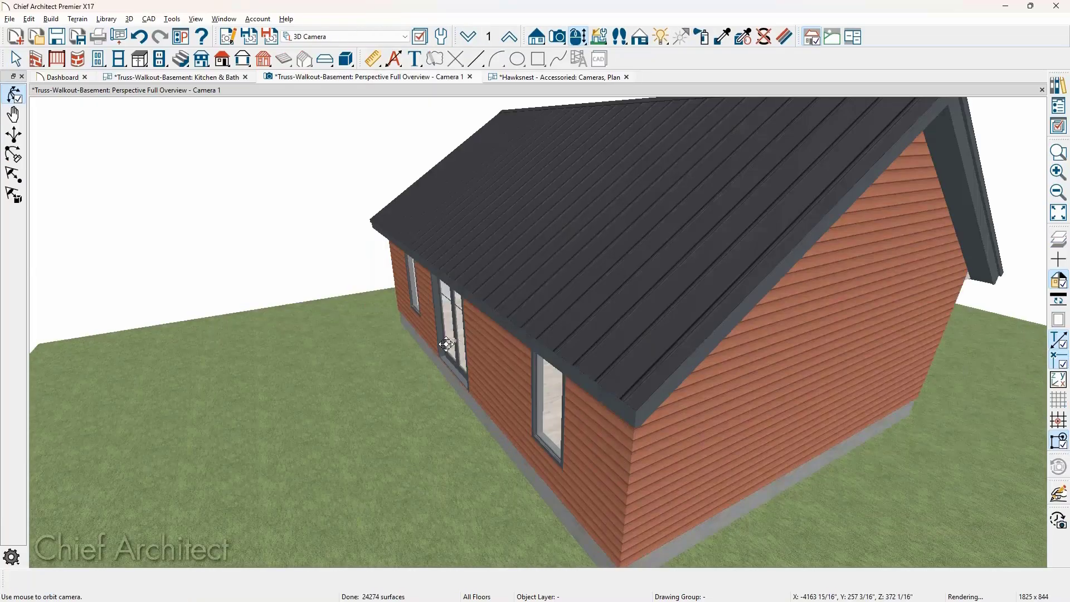
drag(446, 344, 767, 345)
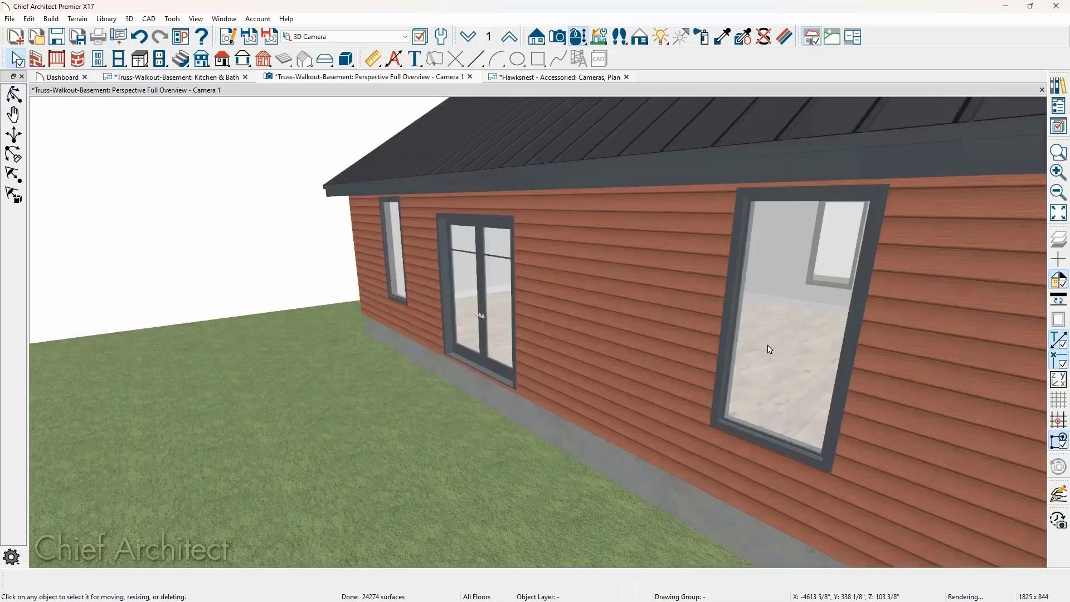
click(769, 349)
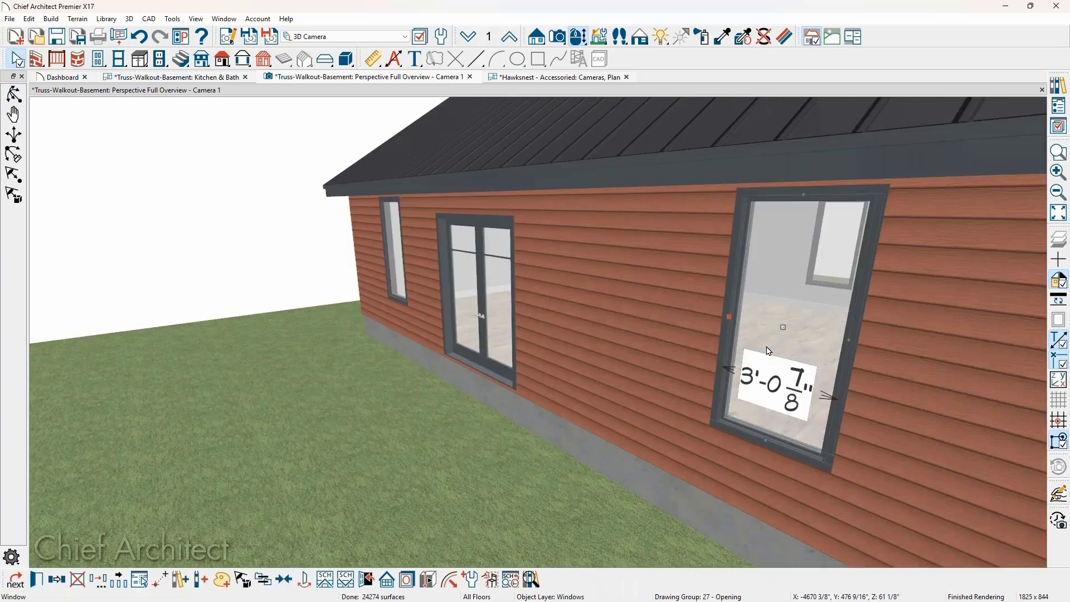
double_click(768, 350)
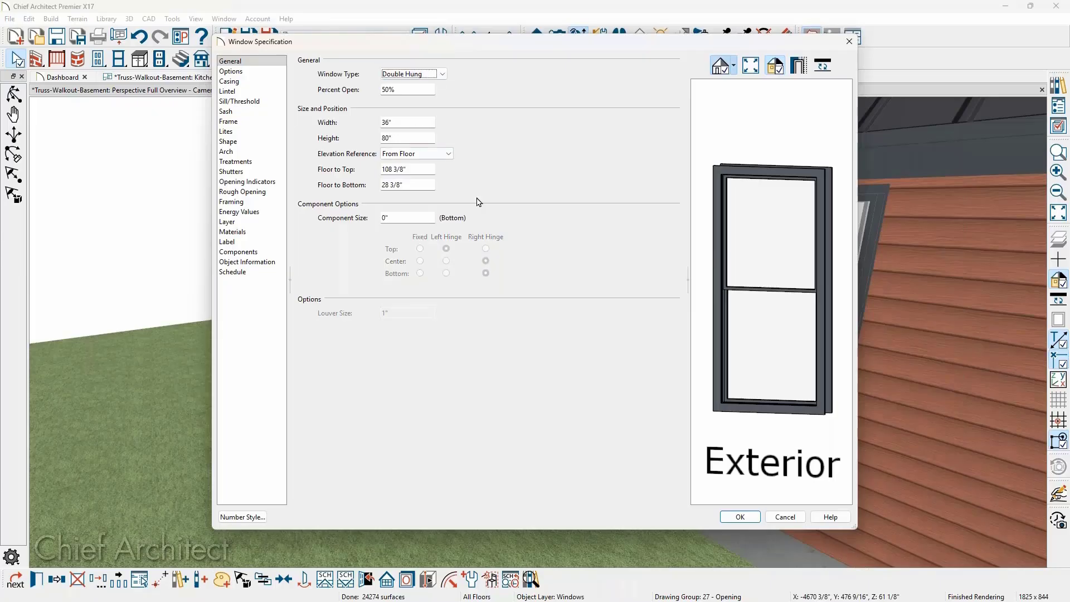
click(745, 518)
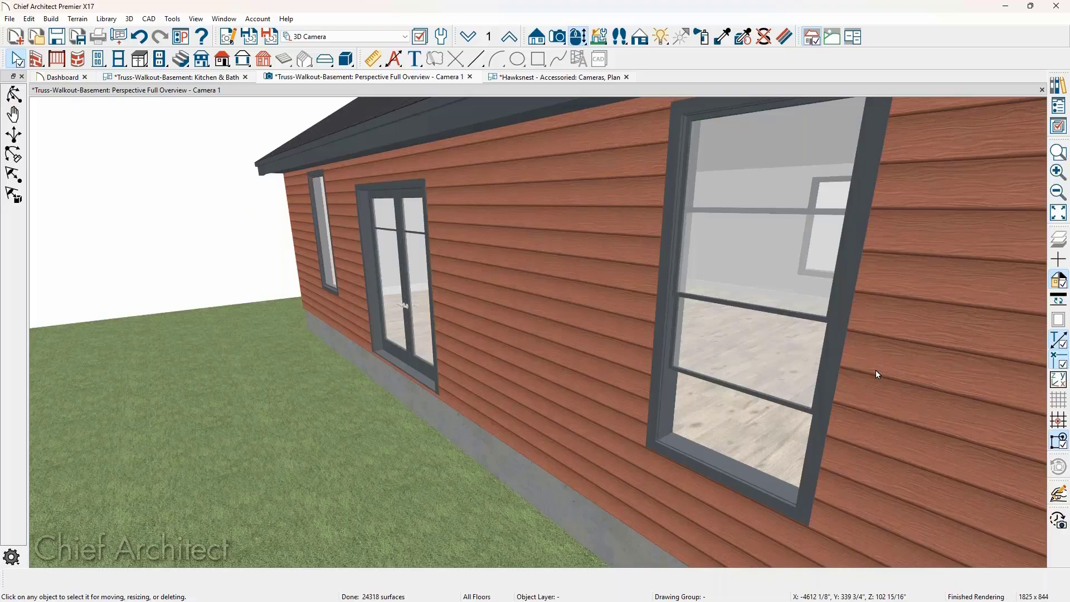
Change the same window to a Single Casement and turn on Show Open in 2D.
click(782, 360)
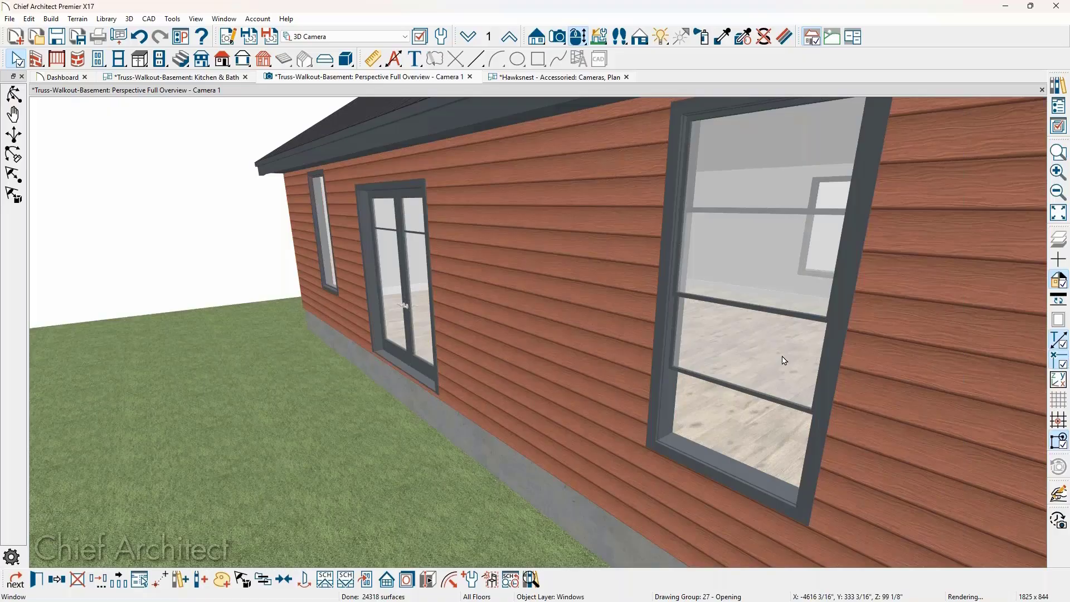
double_click(783, 360)
click(413, 74)
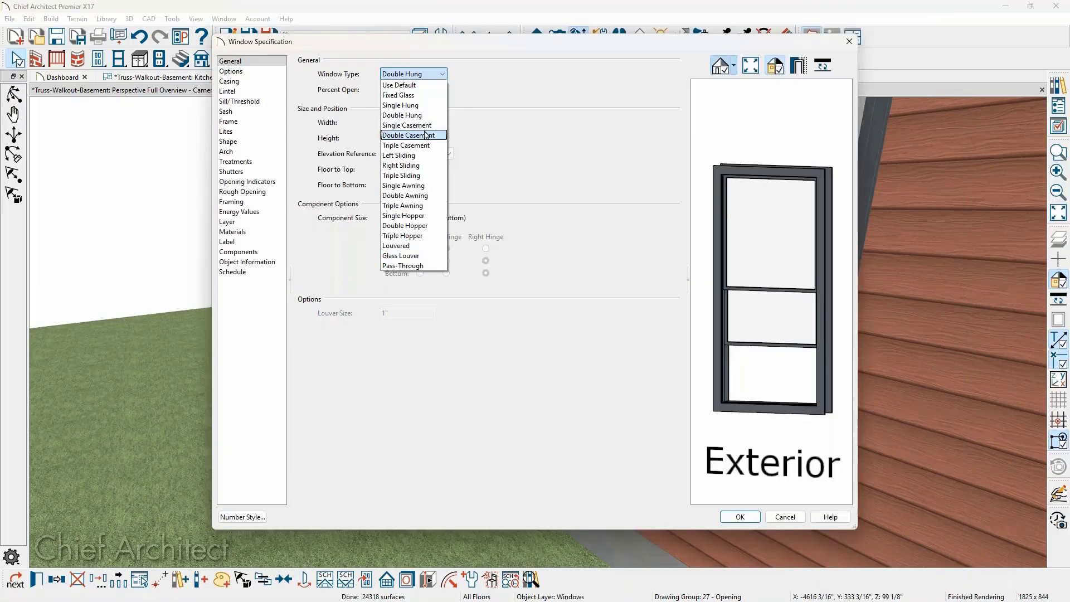
click(424, 126)
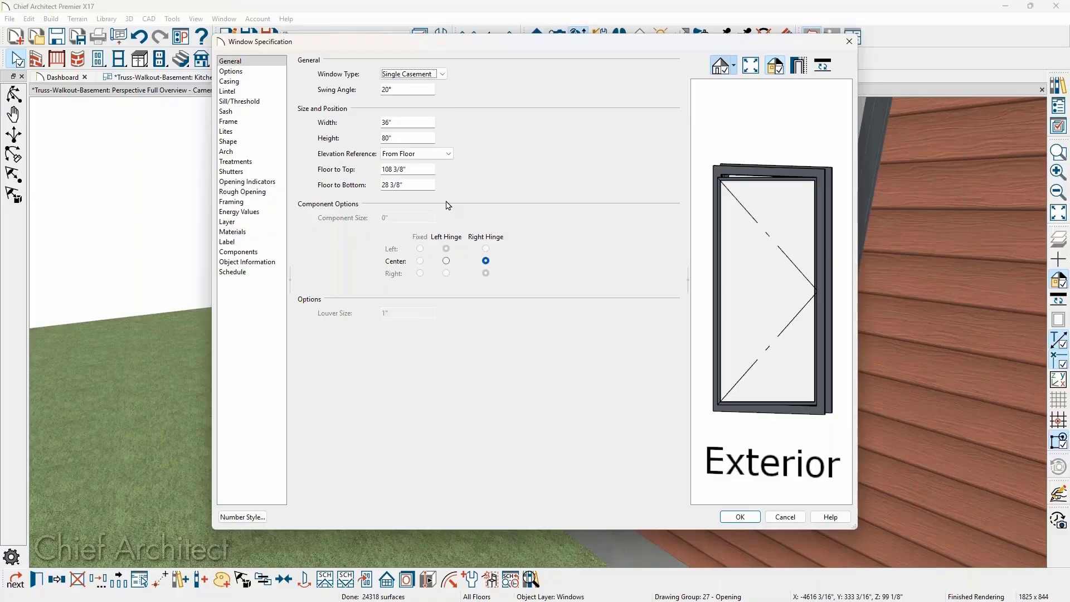
click(259, 72)
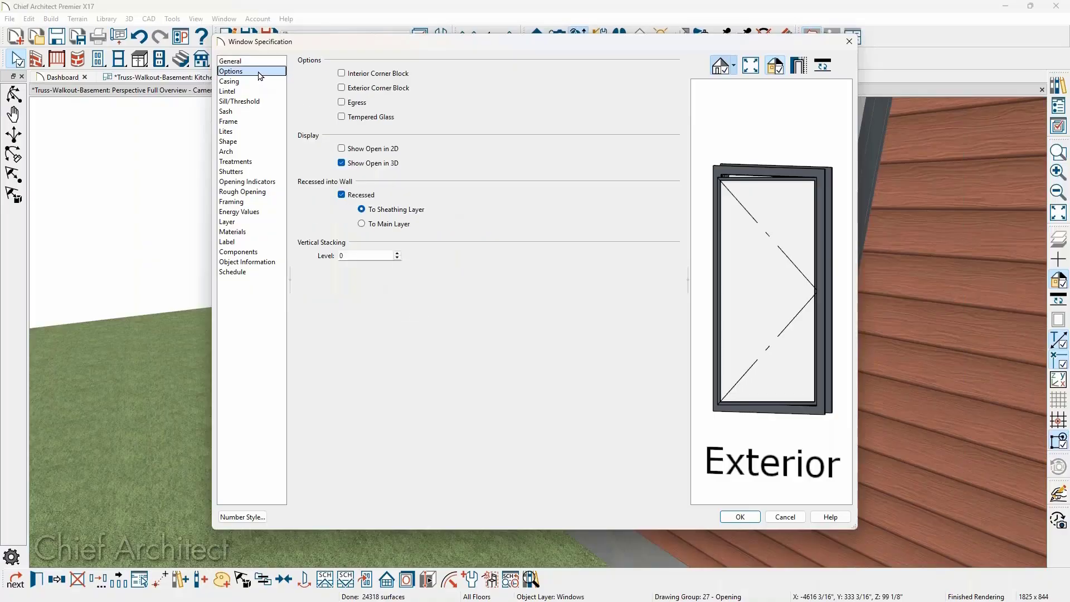
click(341, 151)
click(740, 518)
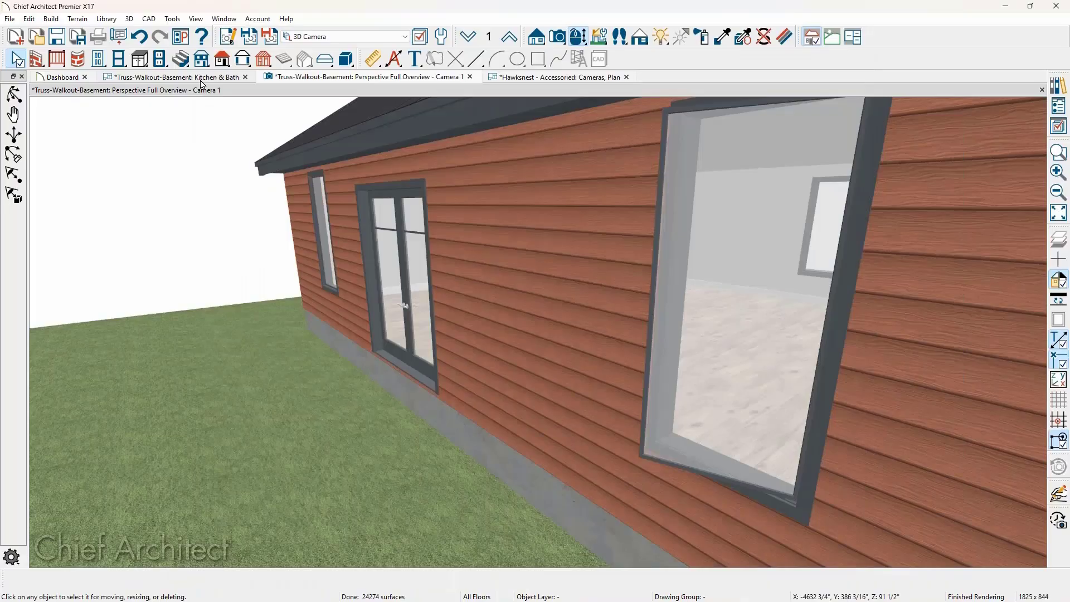
Check how the open casement window is drawn in the Kitchen & Bath floor plan.
click(201, 80)
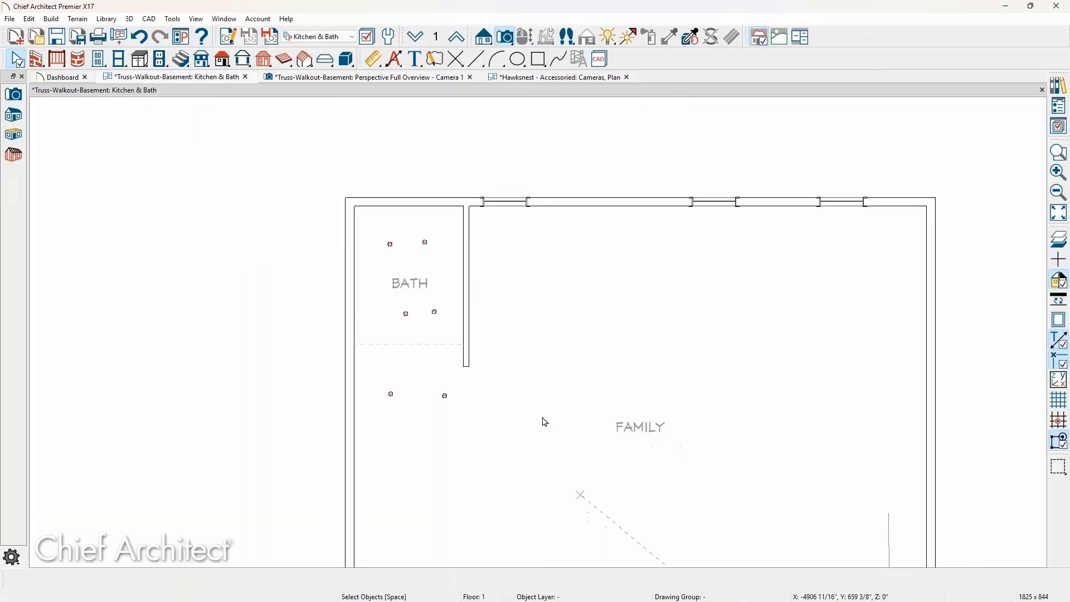
middle_drag(545, 422, 537, 259)
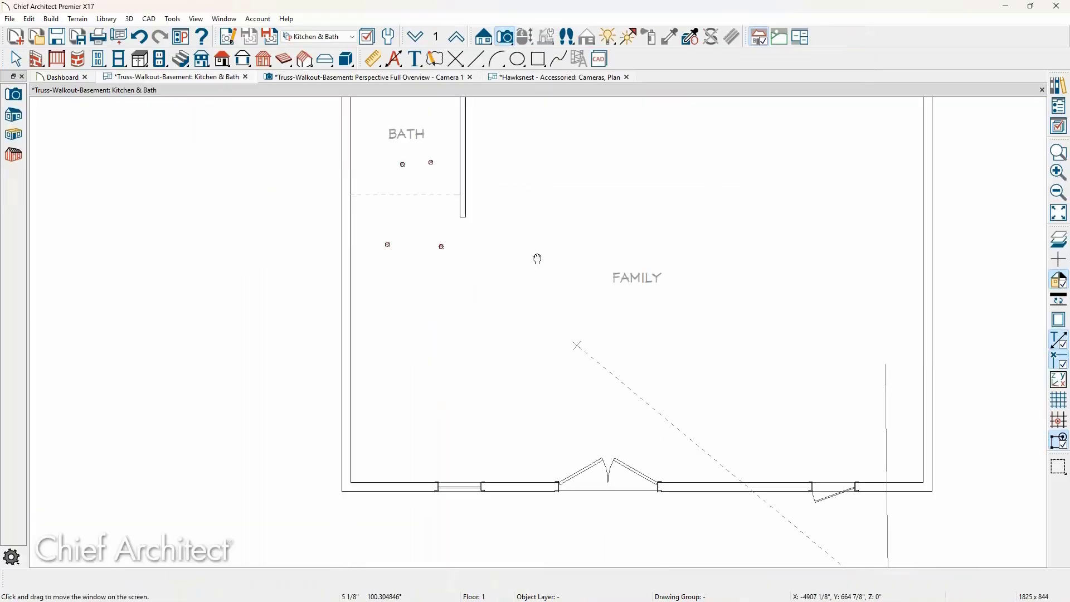
scroll(851, 489, up, 2)
scroll(850, 489, up, 1)
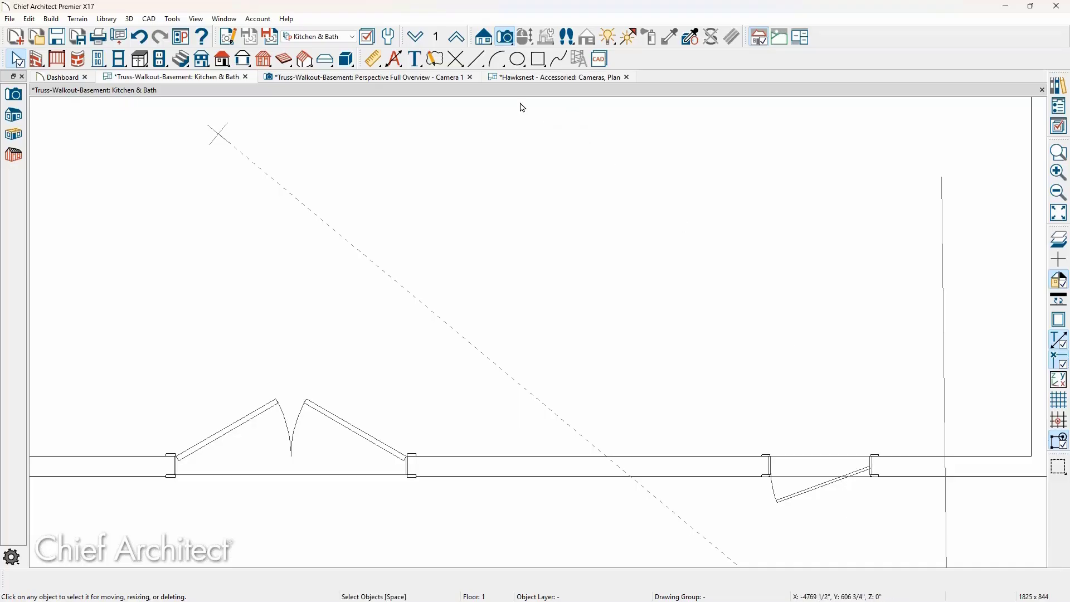
Examine the double doors and the room interior in the perspective overview, and check the camera's position in the floor plan.
click(334, 80)
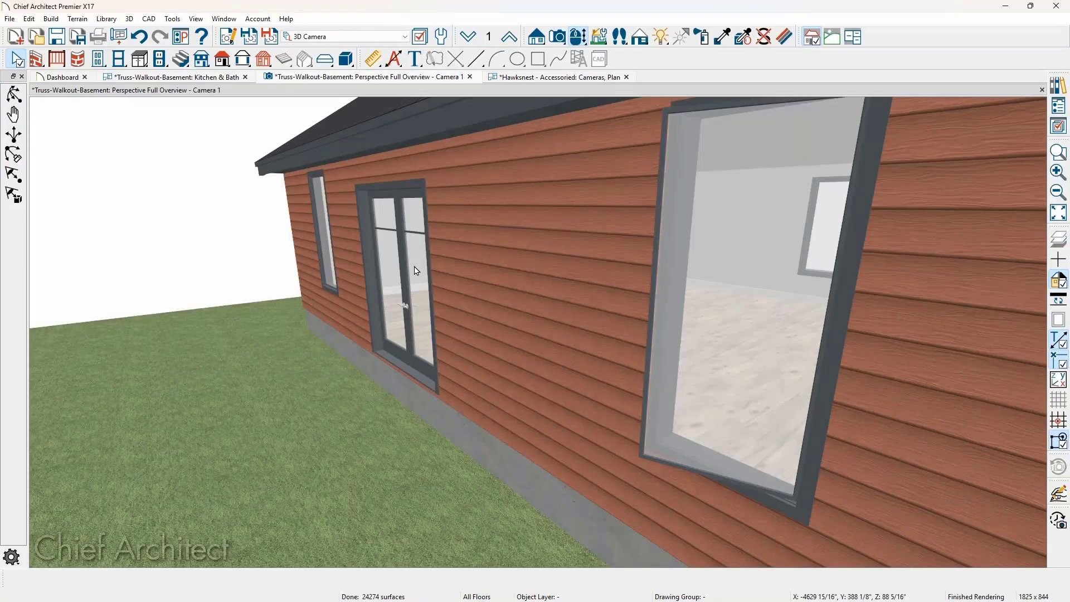
drag(414, 271, 521, 324)
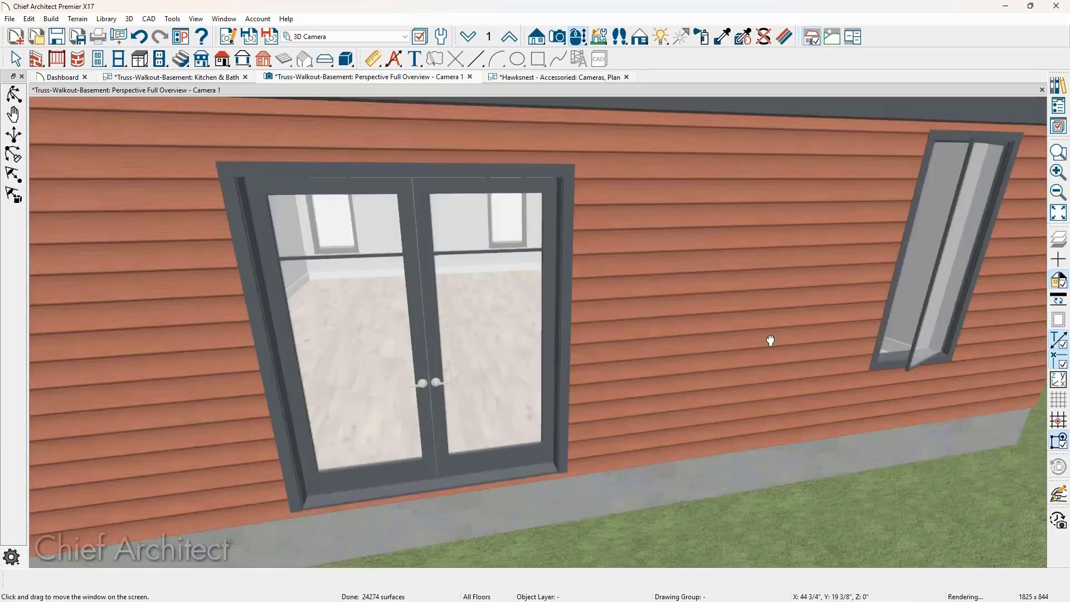
middle_drag(770, 340, 768, 340)
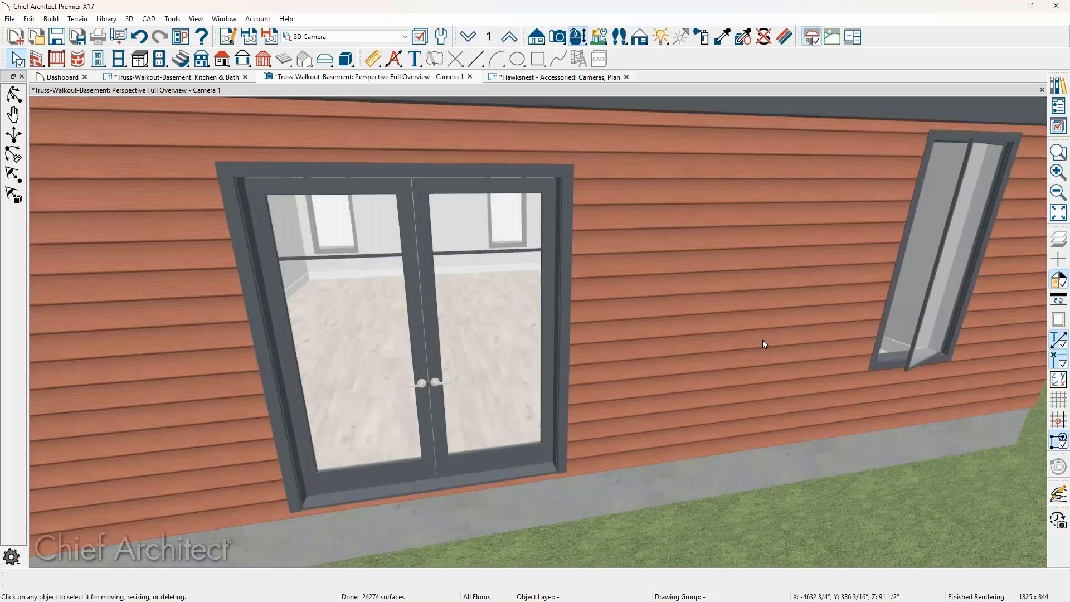
scroll(762, 340, down, 3)
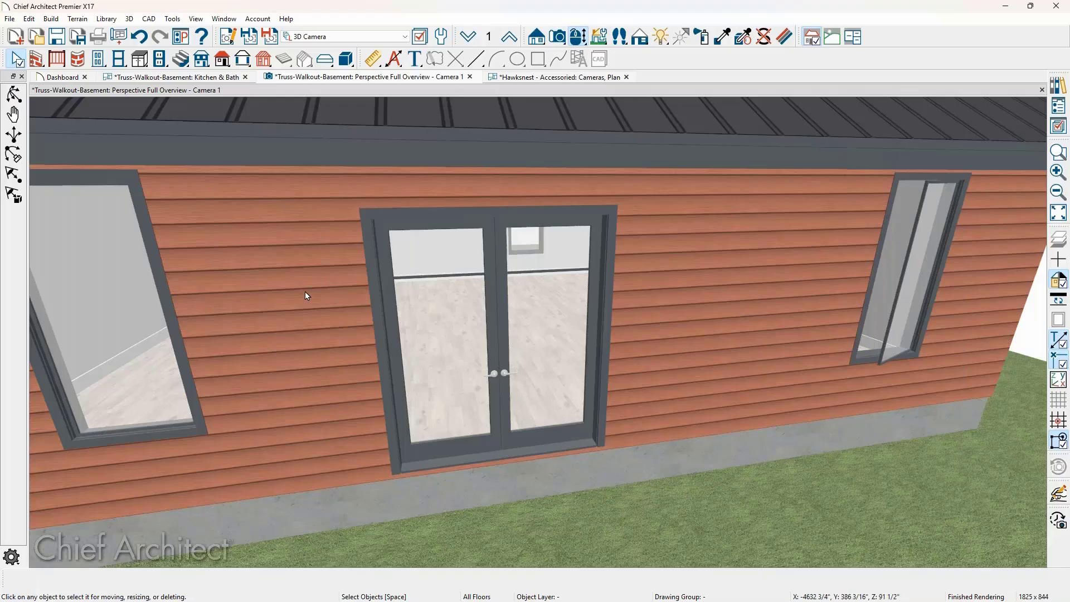
scroll(305, 292, up, 2)
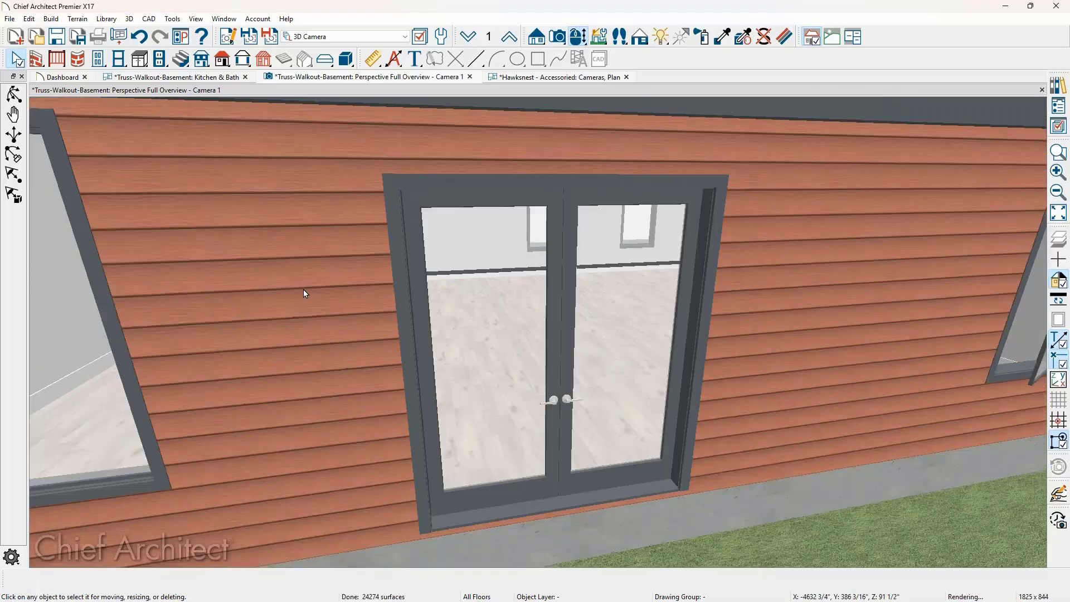
scroll(304, 289, up, 2)
middle_drag(303, 289, 573, 457)
scroll(383, 344, up, 2)
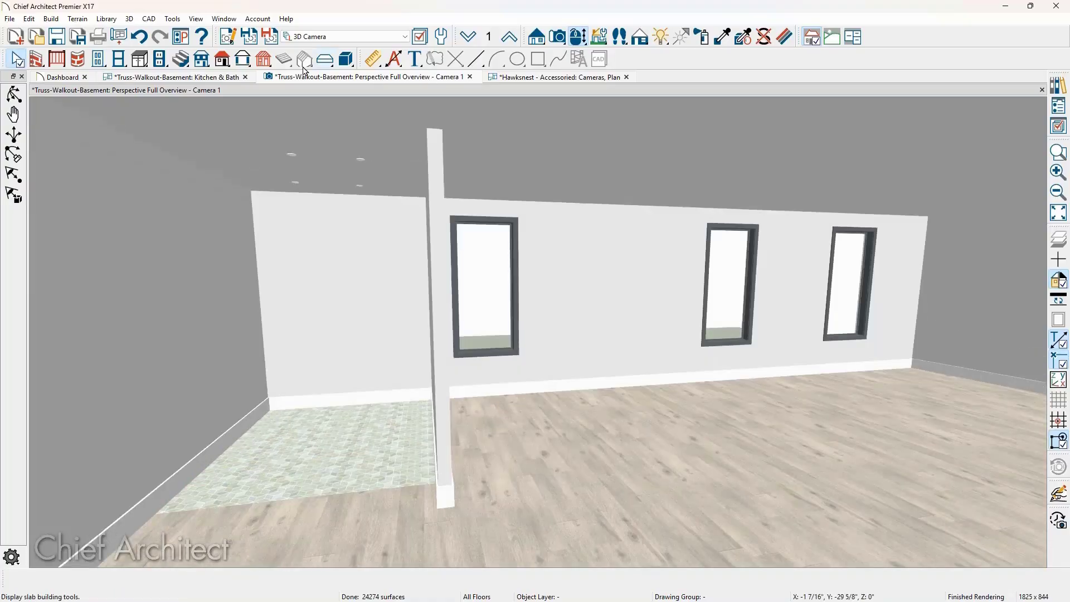
click(177, 77)
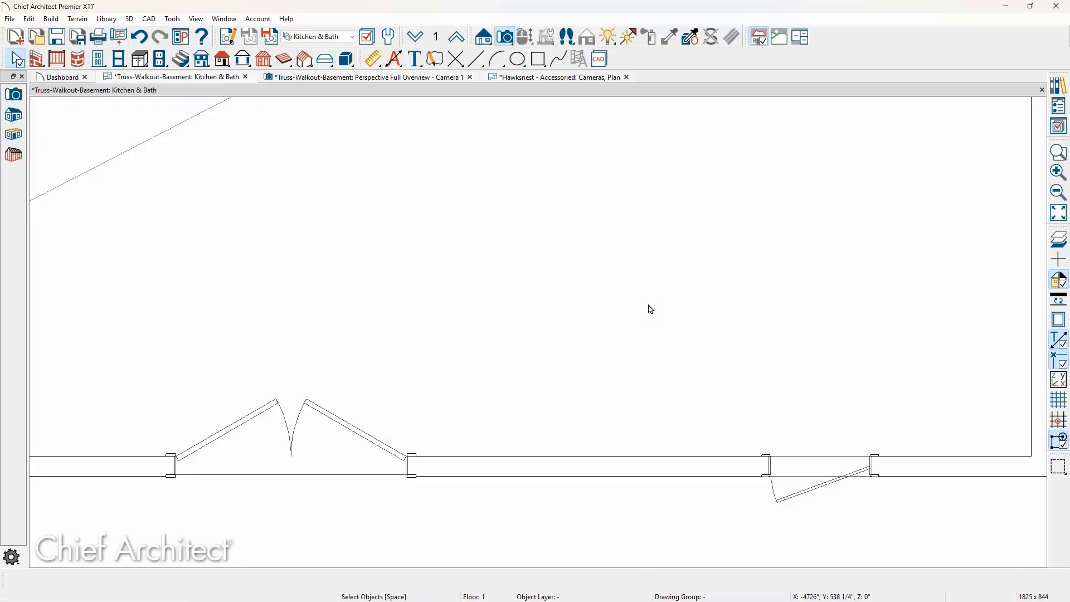
scroll(650, 309, down, 3)
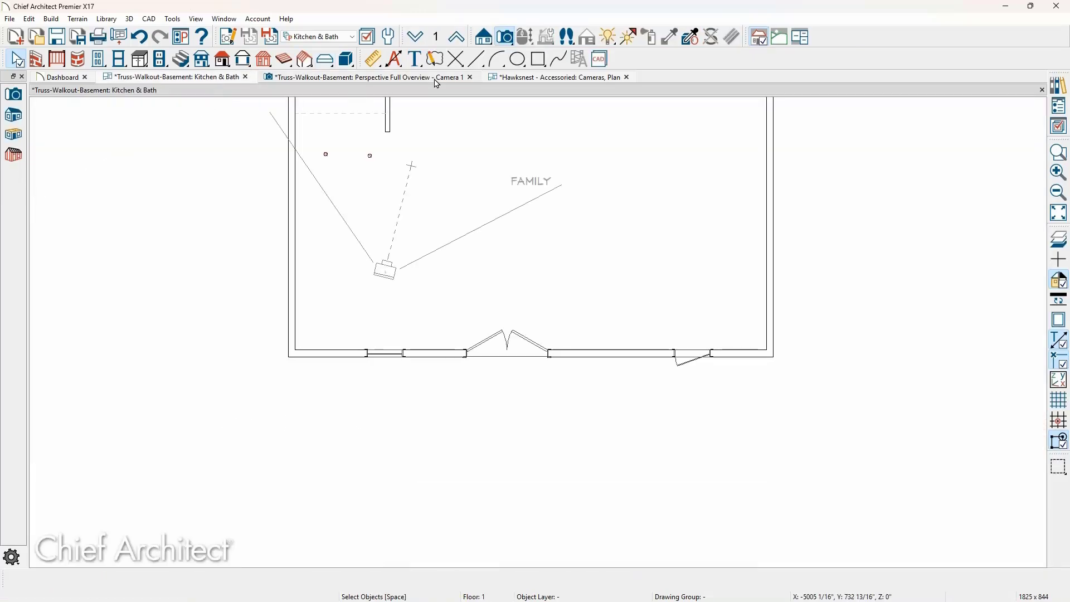
Open the Bath1 camera view from its symbol in the Hawksnest - Accessoried plan.
click(568, 78)
scroll(602, 298, down, 3)
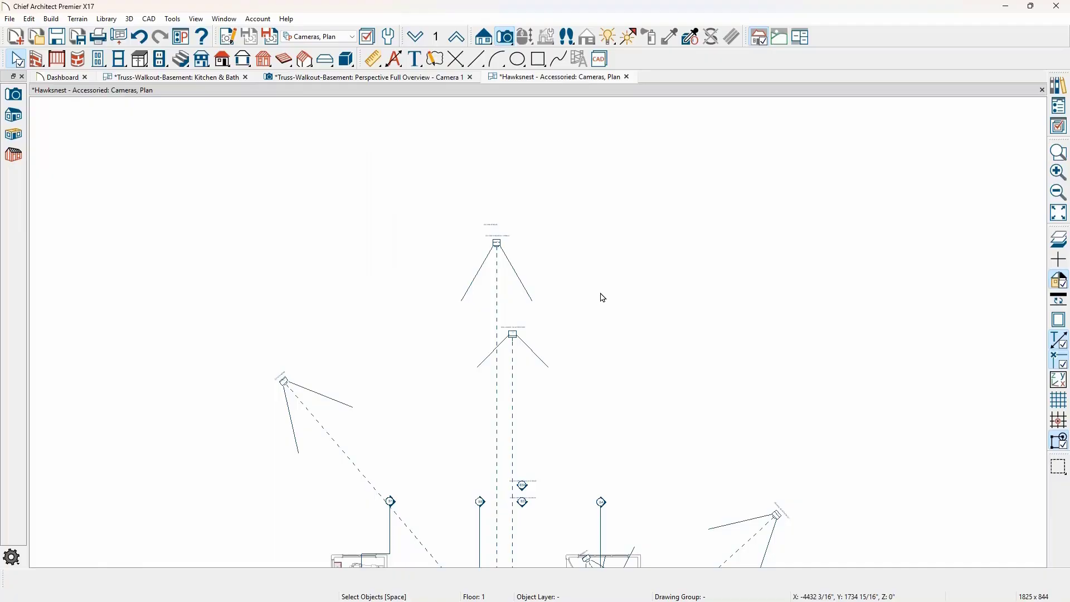
scroll(600, 294, down, 2)
middle_drag(749, 409, 655, 27)
scroll(596, 320, up, 2)
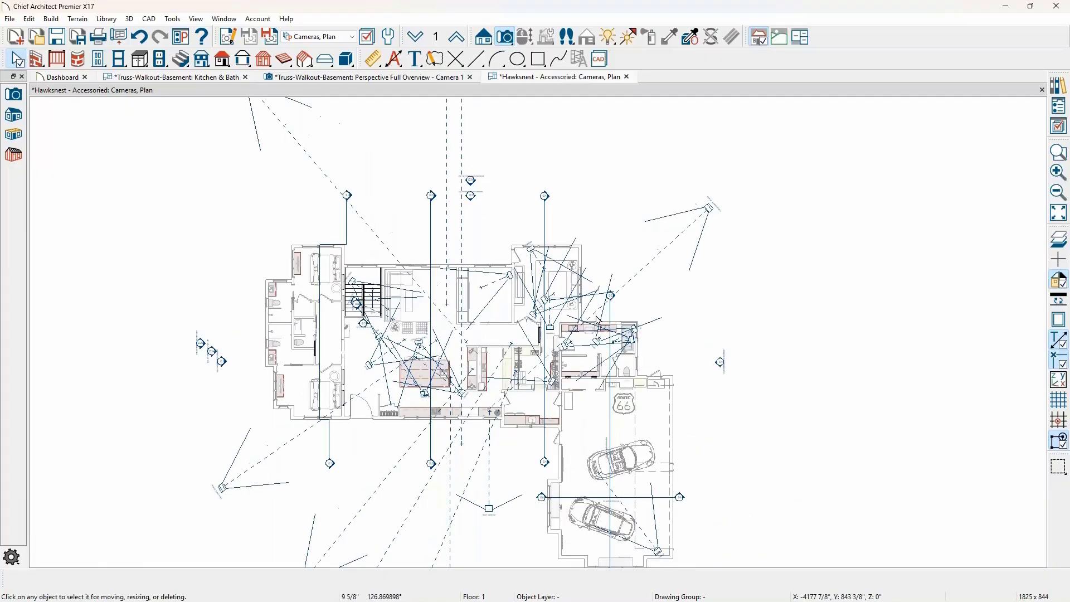
scroll(598, 320, up, 5)
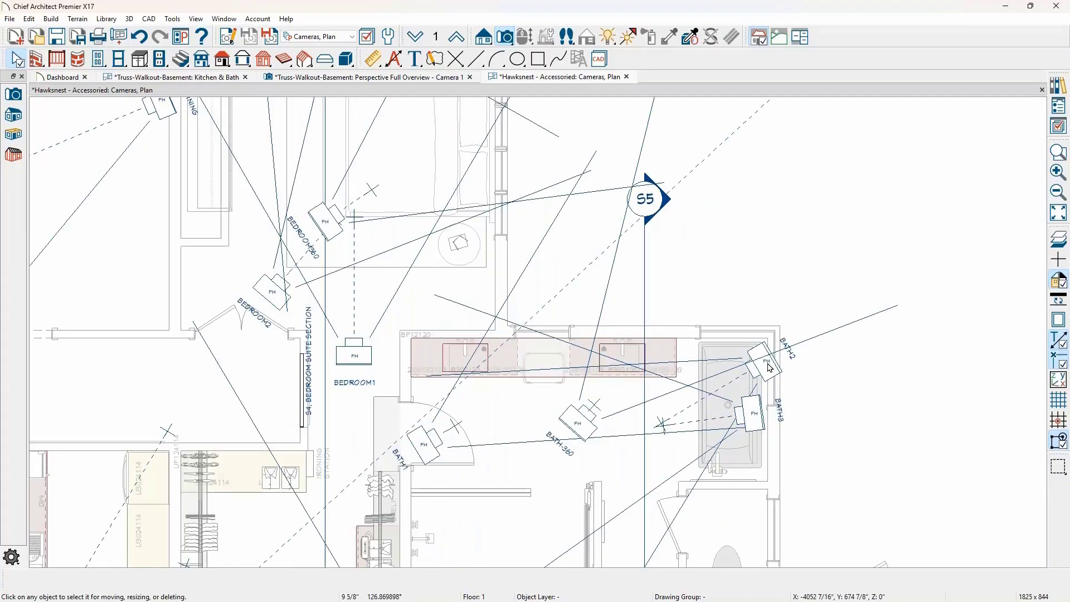
click(422, 448)
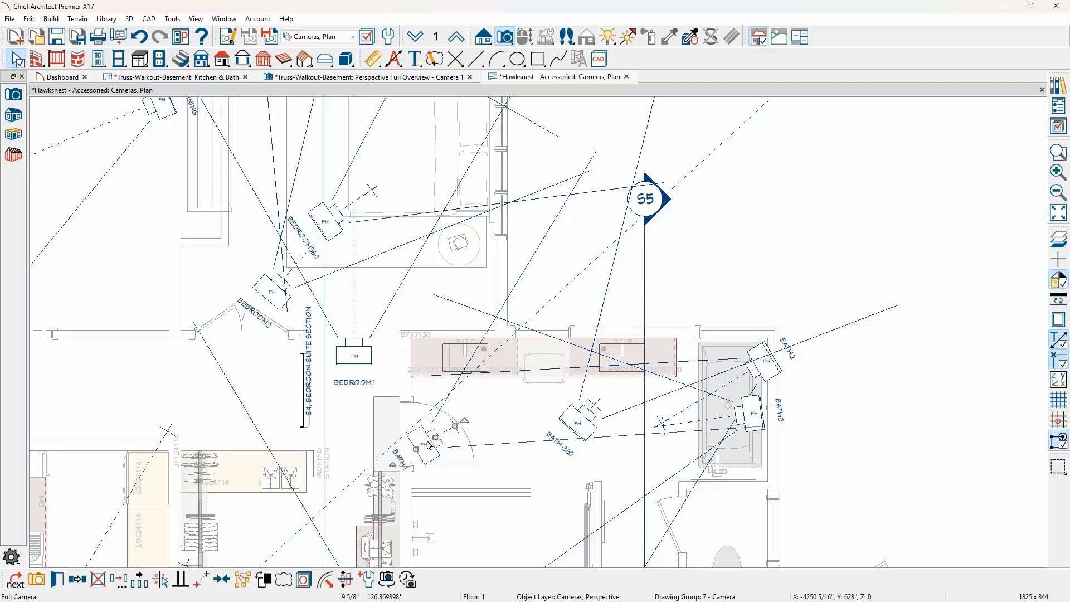
double_click(427, 444)
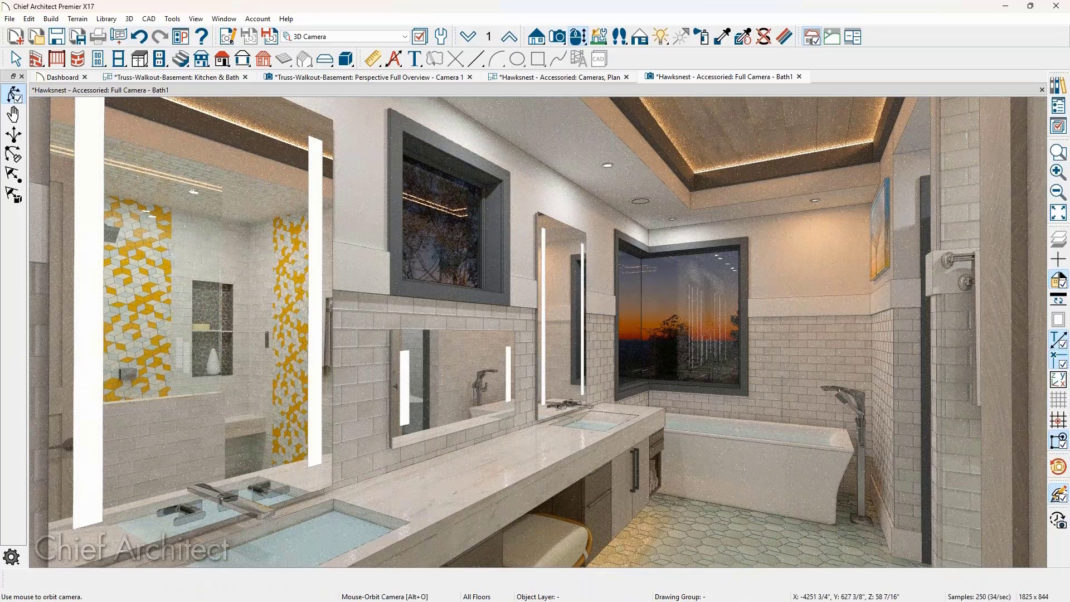
Set the material class of the sink's Water material to Water.
click(784, 39)
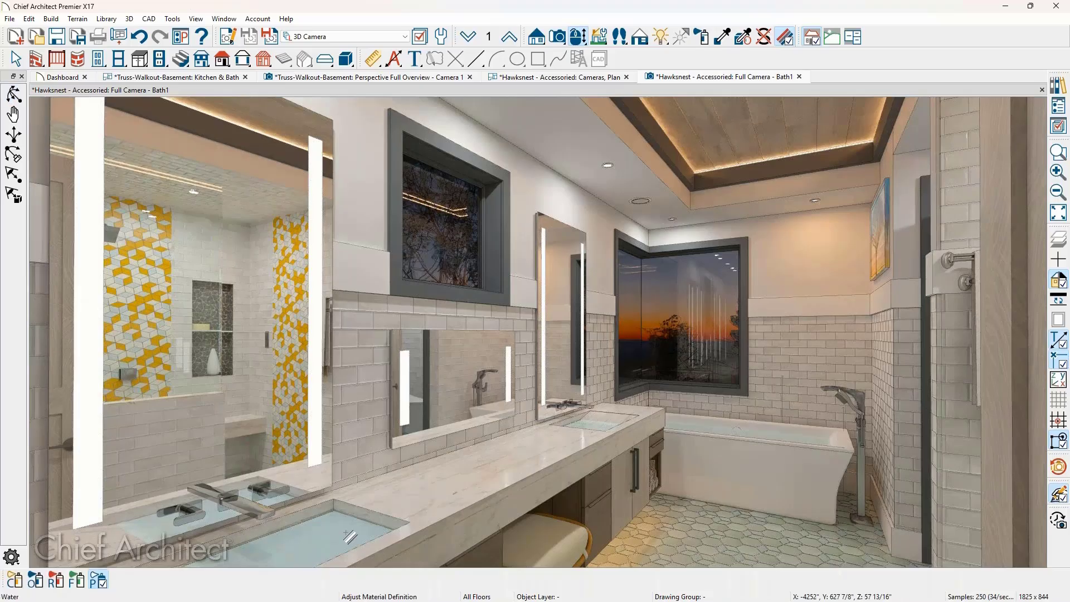
click(346, 533)
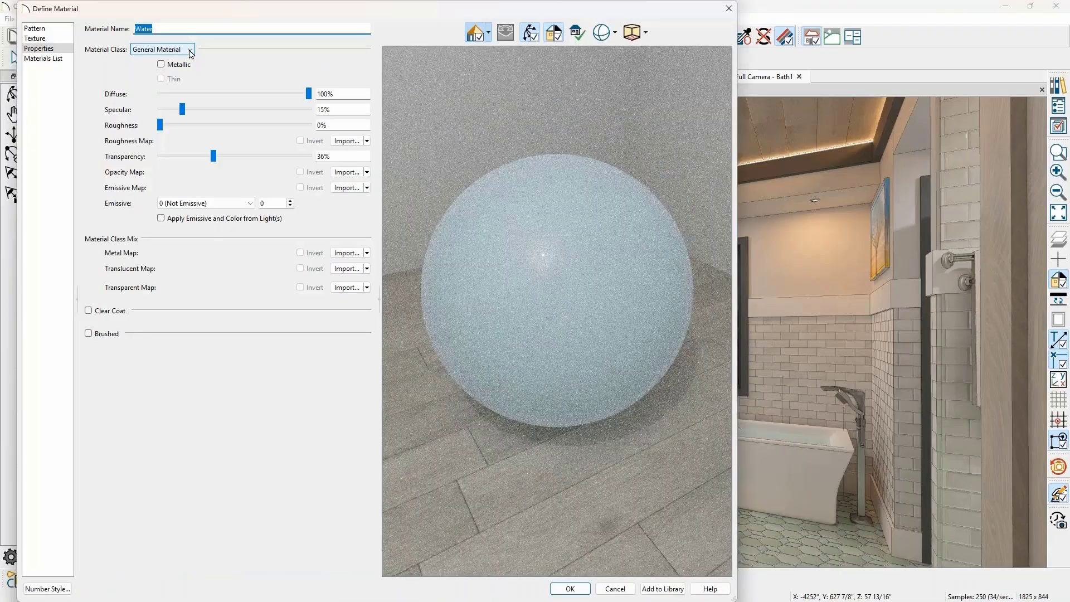
click(191, 51)
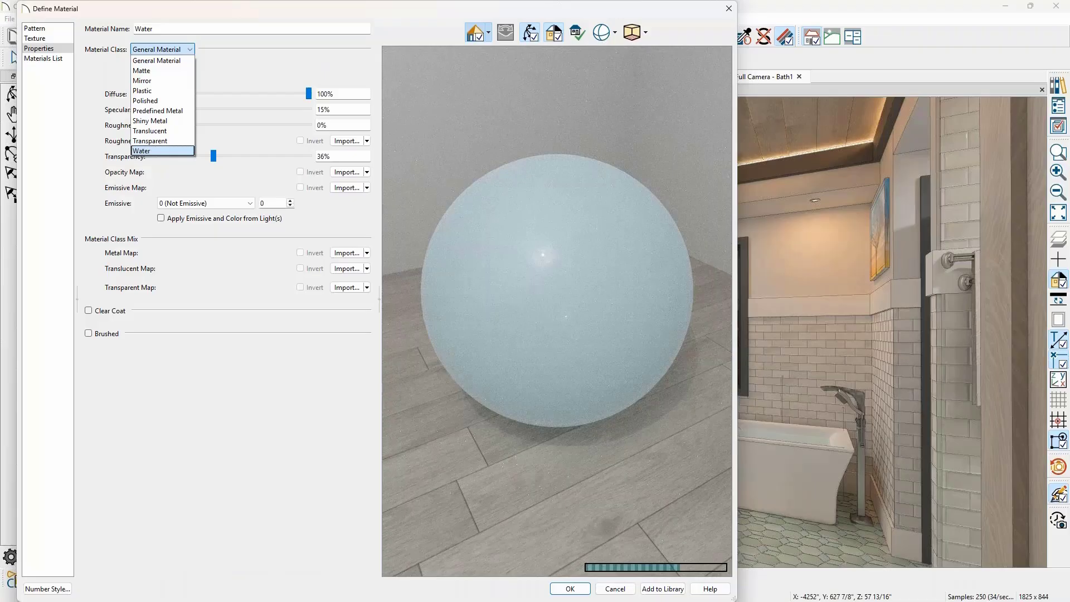
click(176, 151)
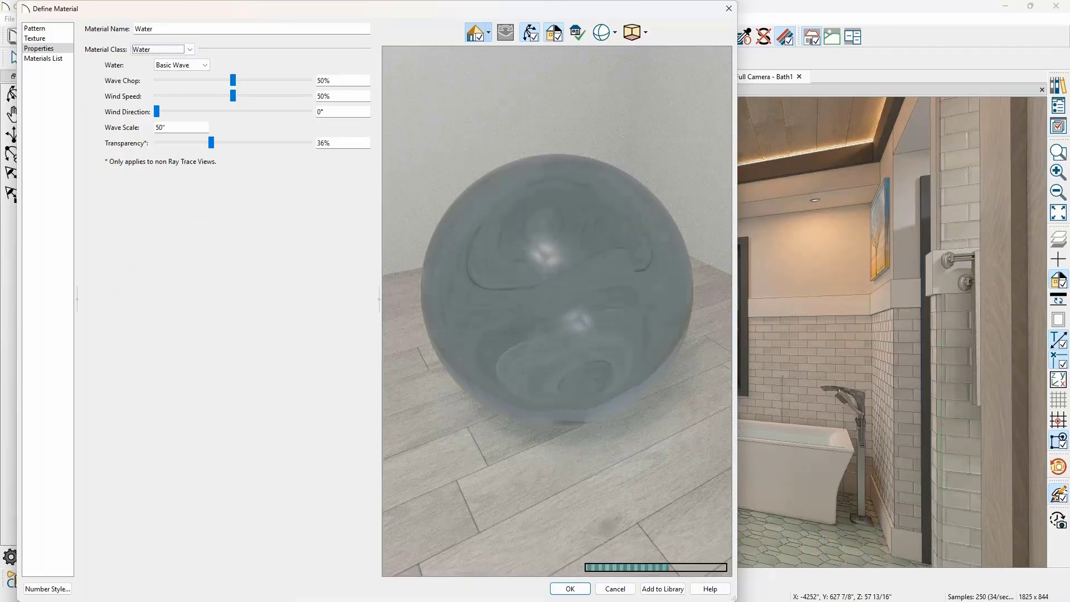
click(570, 589)
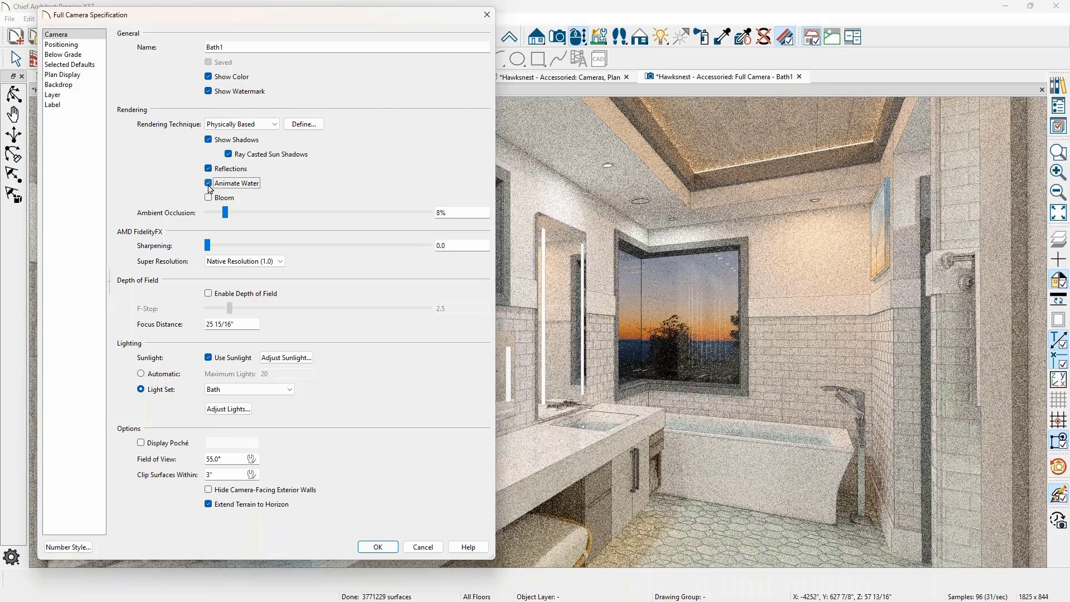
Enable Animate Water in the Bath1 camera specification, and switch to the Qs.JPG image in the photo viewer.
click(378, 546)
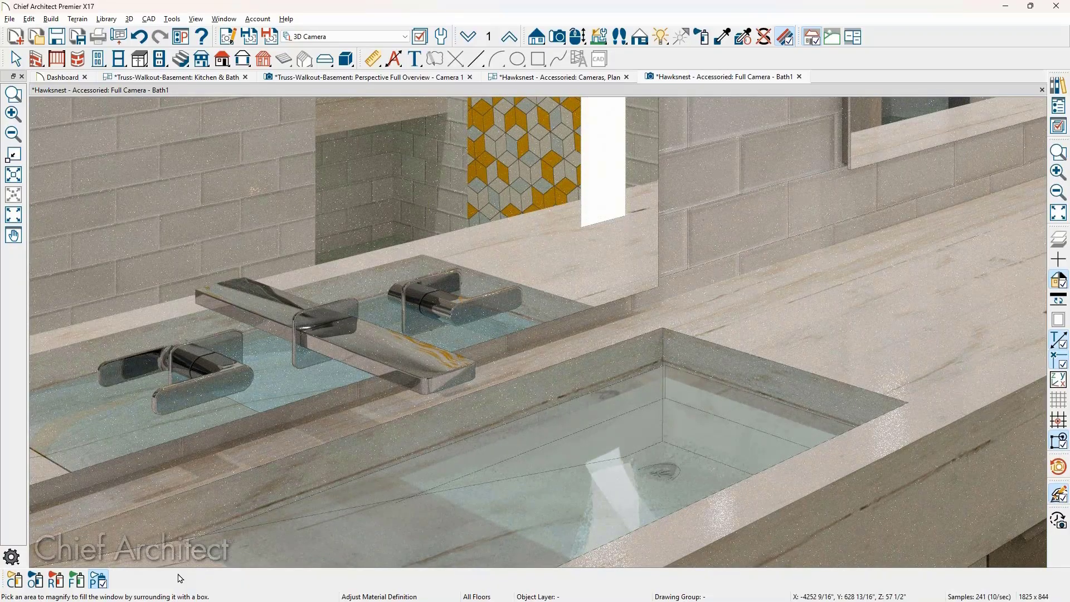
key(alt+Tab)
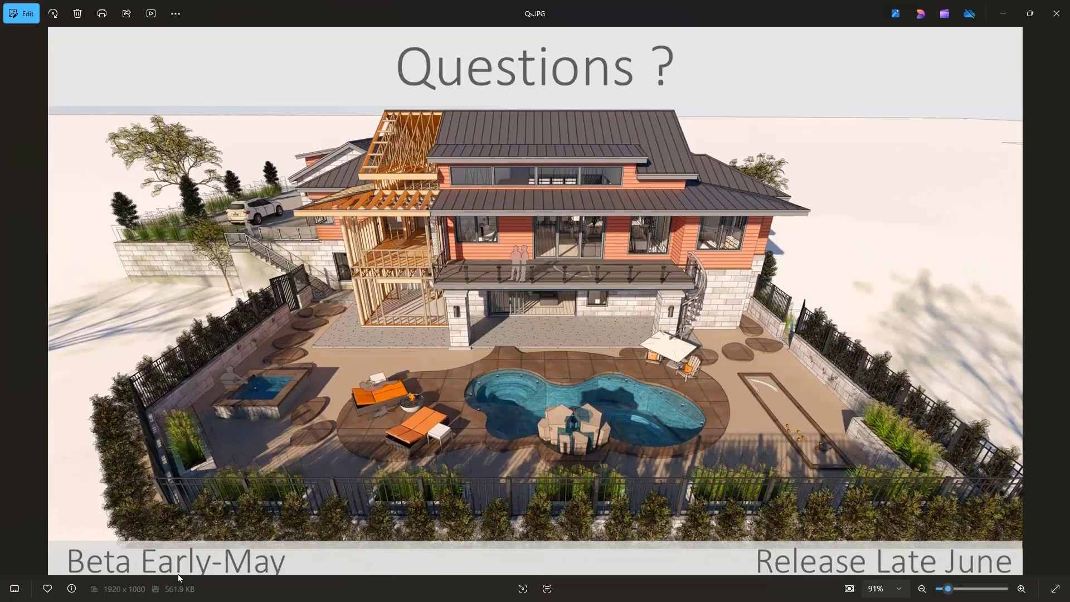